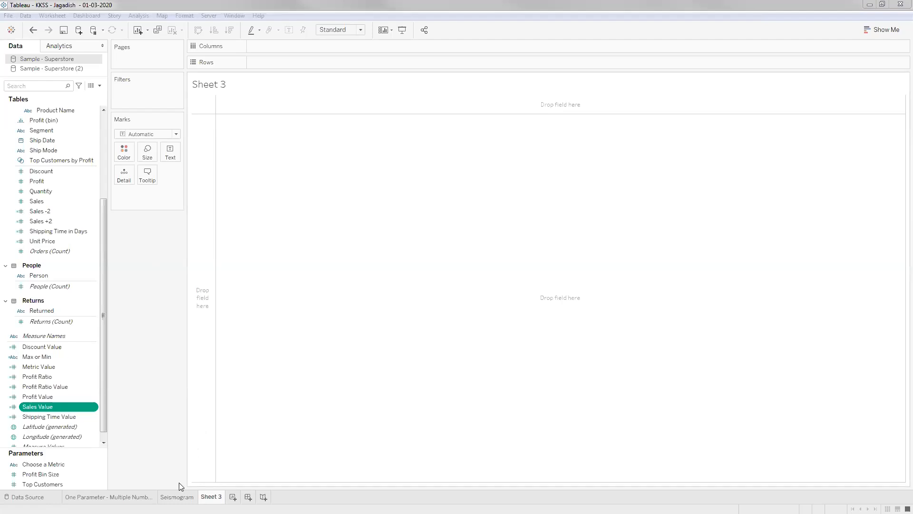
Step: Look at the finished Seismogram worksheet and return to the empty Sheet 3
{"action": "left_click", "coordinate": [177, 497]}
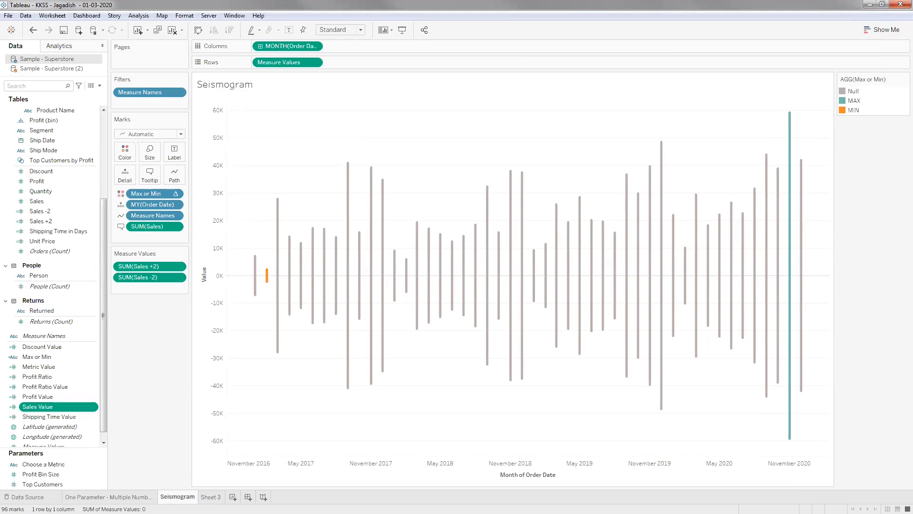
{"action": "mouse_move", "coordinate": [211, 497]}
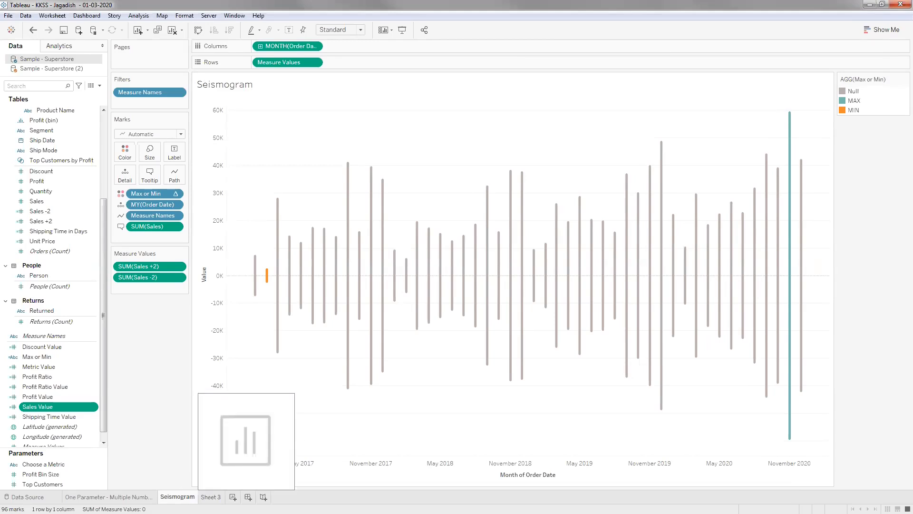
{"action": "left_click", "coordinate": [211, 497]}
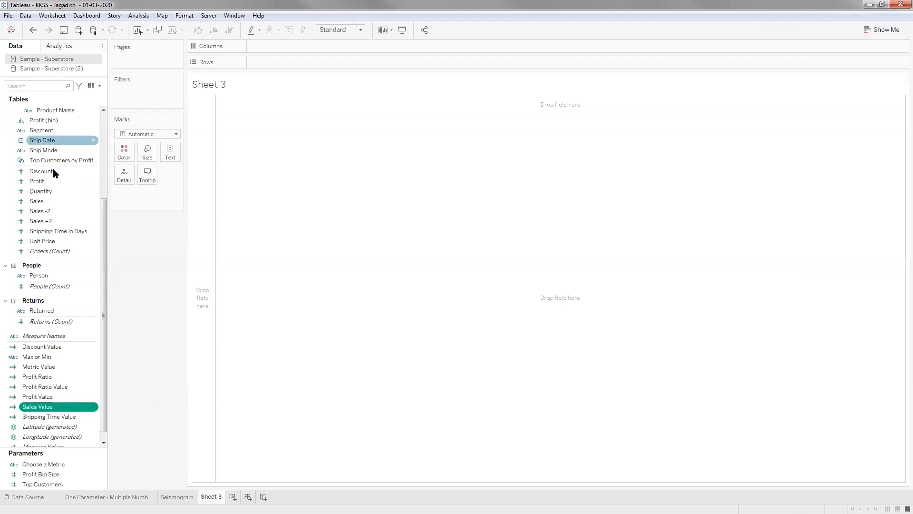
{"action": "scroll", "coordinate": [54, 175], "scroll_direction": "up", "scroll_amount": 5}
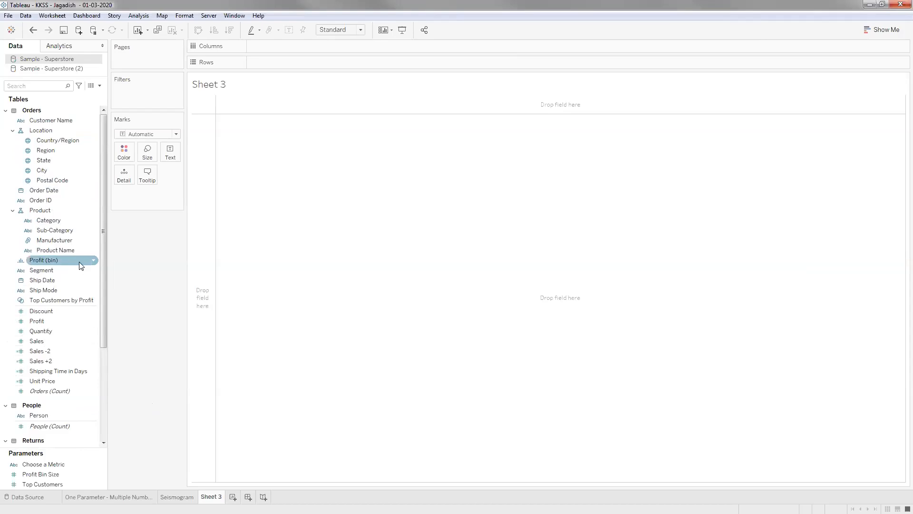
{"action": "left_click", "coordinate": [64, 171]}
{"action": "left_click_drag", "start_coordinate": [56, 231], "coordinate": [269, 59]}
{"action": "left_click", "coordinate": [58, 210]}
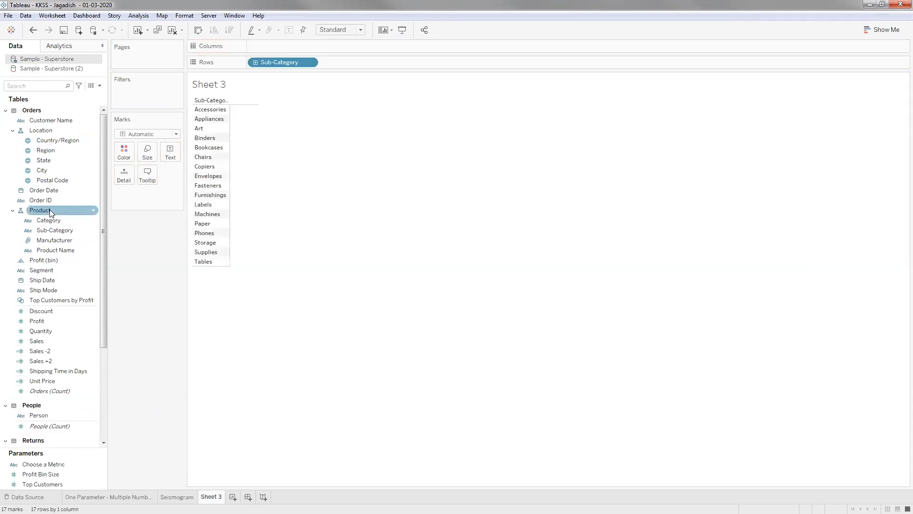
{"action": "left_click", "coordinate": [45, 160]}
{"action": "left_click_drag", "start_coordinate": [46, 151], "coordinate": [286, 46]}
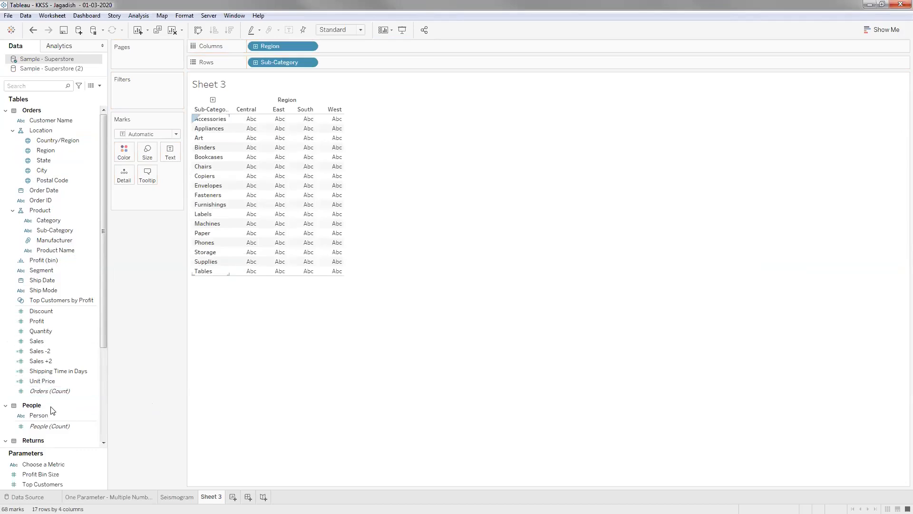
{"action": "scroll", "coordinate": [52, 409], "scroll_direction": "down", "scroll_amount": 5}
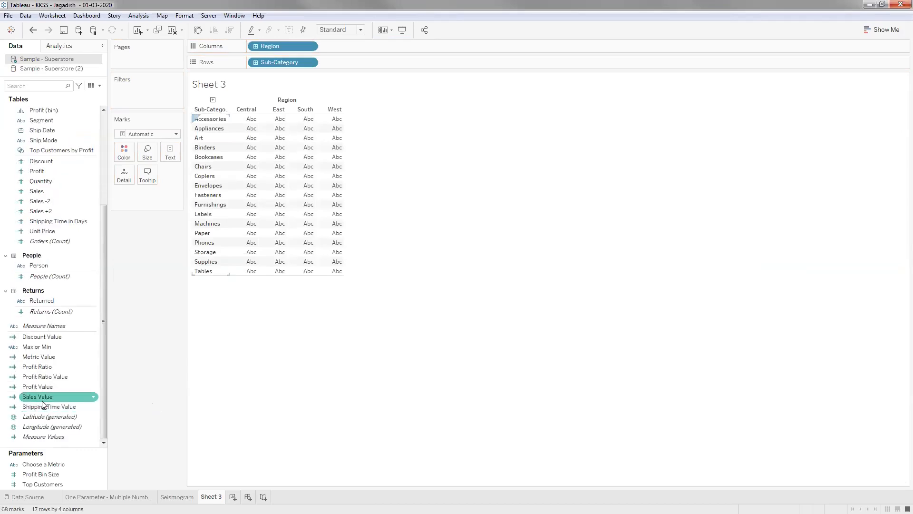
Step: Switch to the Sample - Superstore (2) data source and expand its Location and Product hierarchies
{"action": "left_click", "coordinate": [79, 69]}
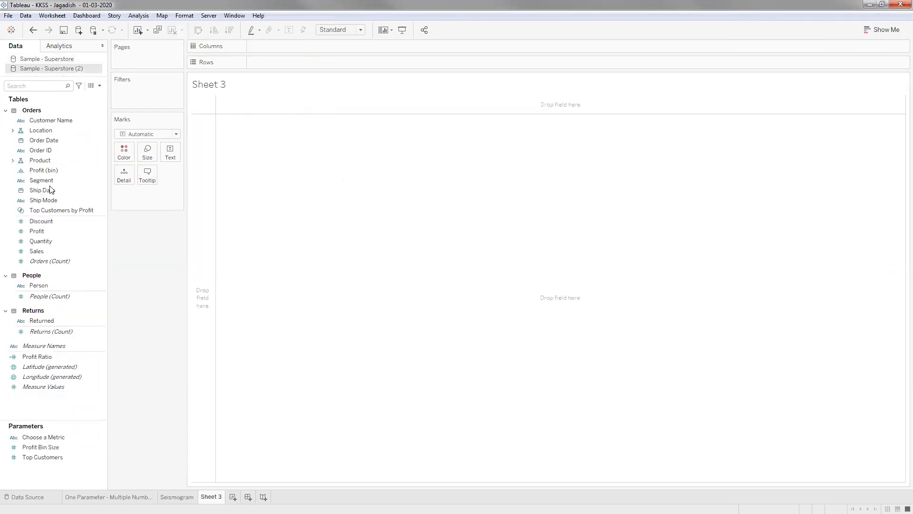
{"action": "left_click", "coordinate": [12, 130]}
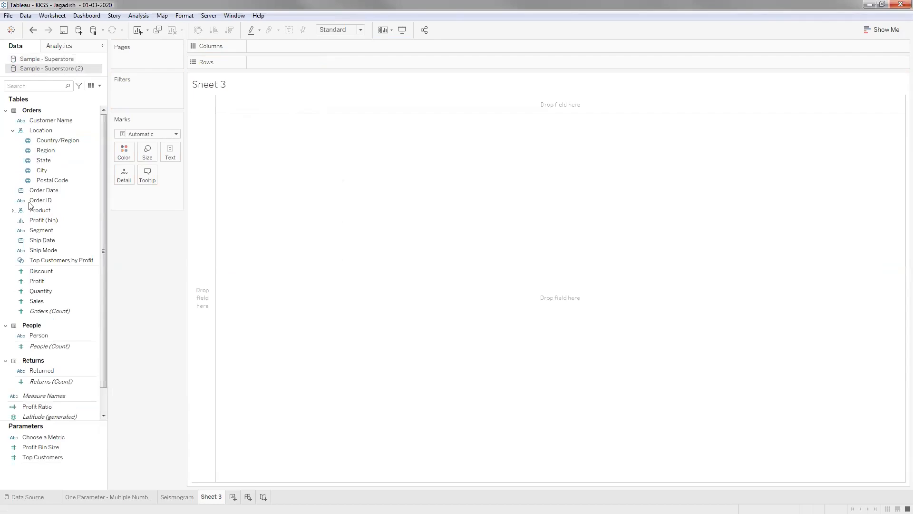
{"action": "left_click", "coordinate": [16, 210]}
{"action": "left_click", "coordinate": [12, 210]}
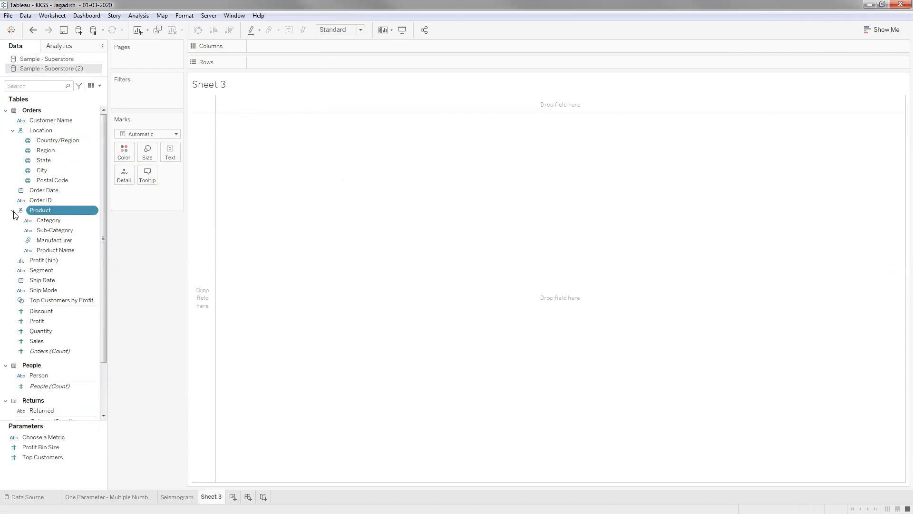
{"action": "left_click", "coordinate": [13, 210]}
{"action": "left_click", "coordinate": [12, 209]}
Step: Build a bar chart with Sub-Category on rows and Region and Sales on columns, showing mark labels
{"action": "left_click_drag", "start_coordinate": [55, 230], "coordinate": [261, 63]}
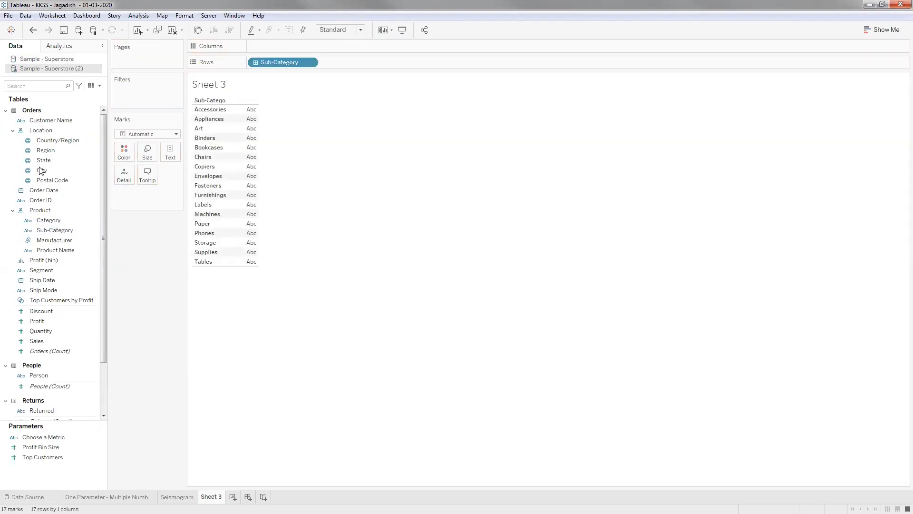
{"action": "left_click_drag", "start_coordinate": [41, 152], "coordinate": [242, 56]}
{"action": "left_click_drag", "start_coordinate": [43, 342], "coordinate": [356, 48]}
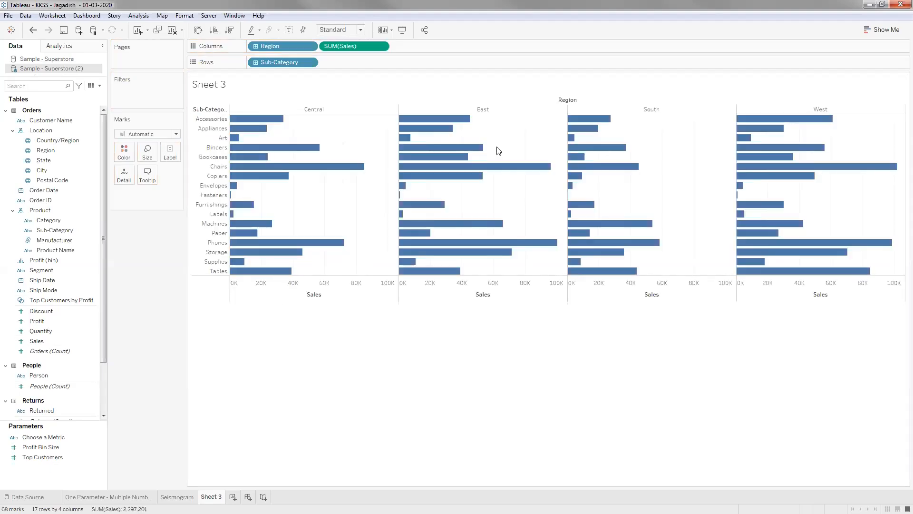
{"action": "left_click", "coordinate": [288, 30]}
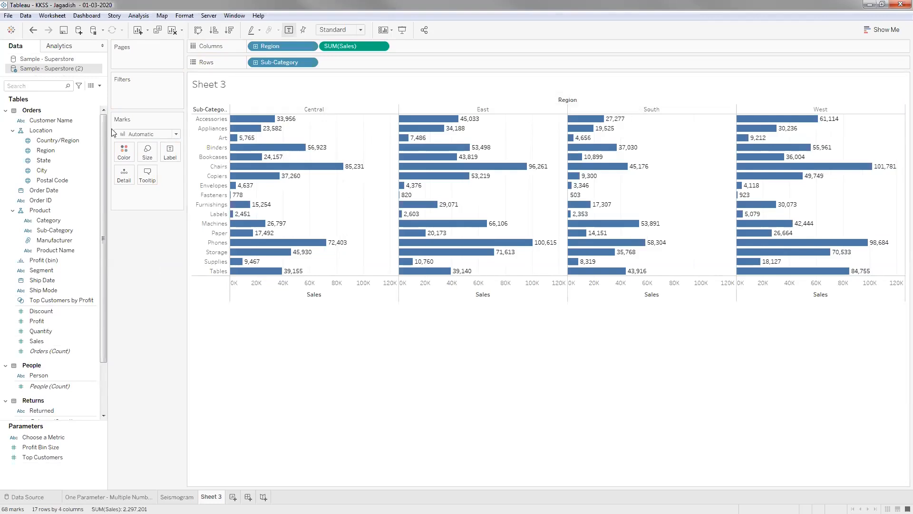
Step: Start a new parameter named Choose Metric with the String data type
{"action": "left_click", "coordinate": [99, 86]}
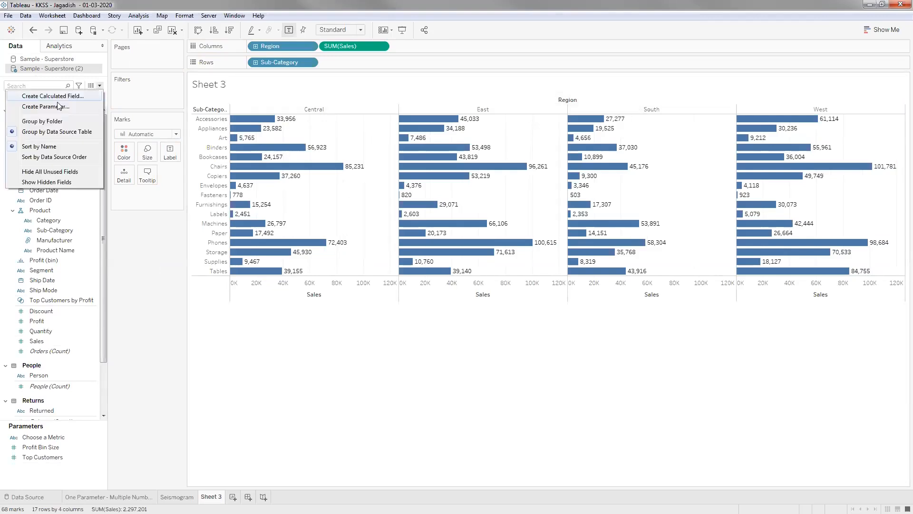
{"action": "left_click", "coordinate": [58, 106]}
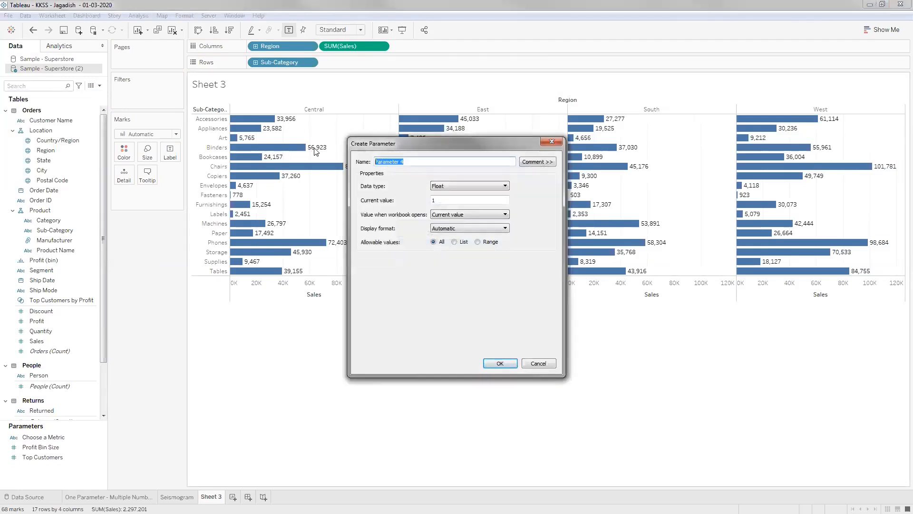
{"action": "type", "text": "Choose Metric"}
{"action": "left_click", "coordinate": [452, 185]}
{"action": "left_click", "coordinate": [450, 224]}
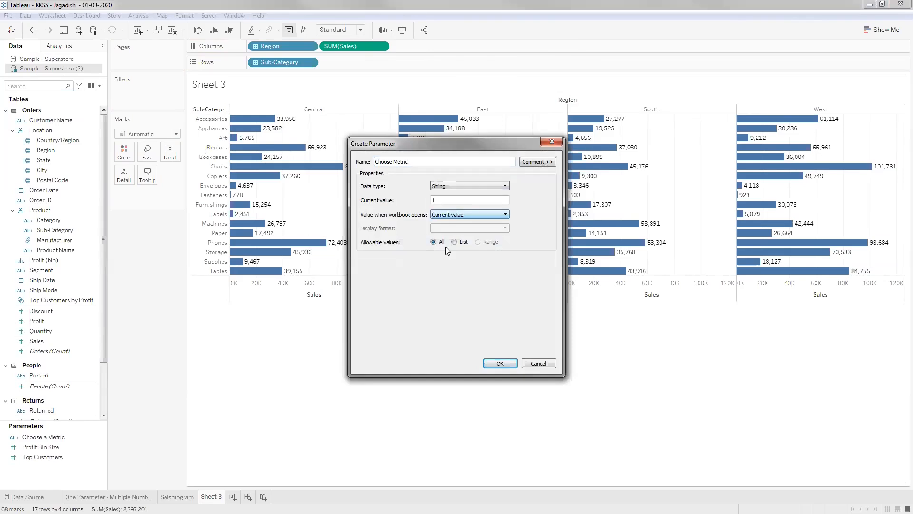
Step: Restrict the parameter to a list of allowable values and add Sales and Profit as entries
{"action": "left_click", "coordinate": [385, 281]}
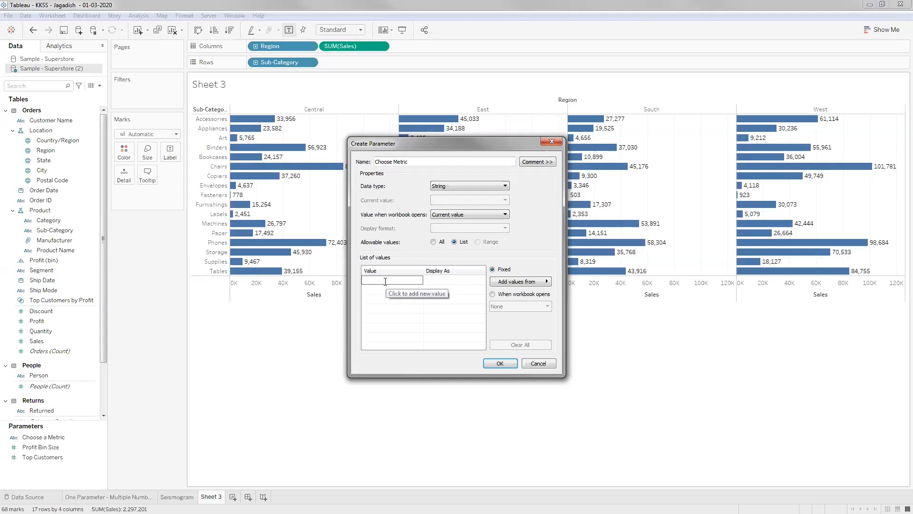
{"action": "type", "text": "Sale"}
{"action": "key", "text": "BackSpace"}
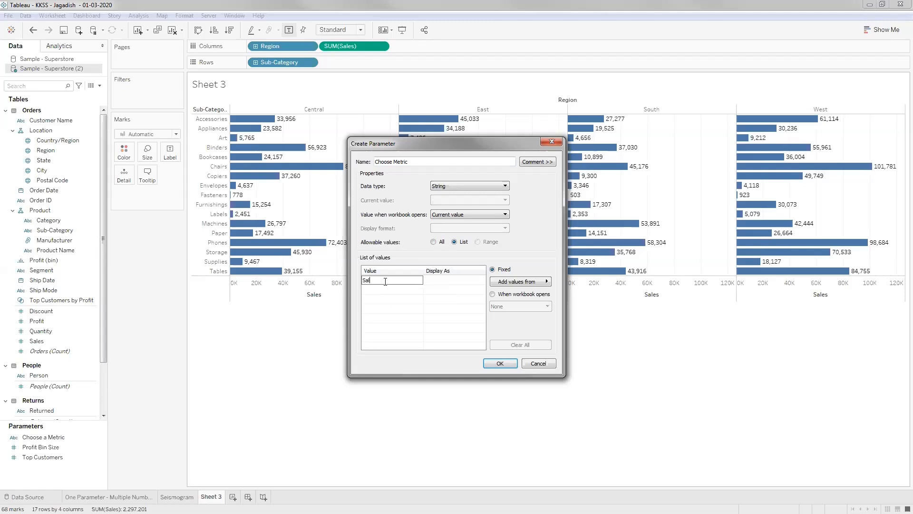
{"action": "type", "text": "es"}
{"action": "key", "text": "Return"}
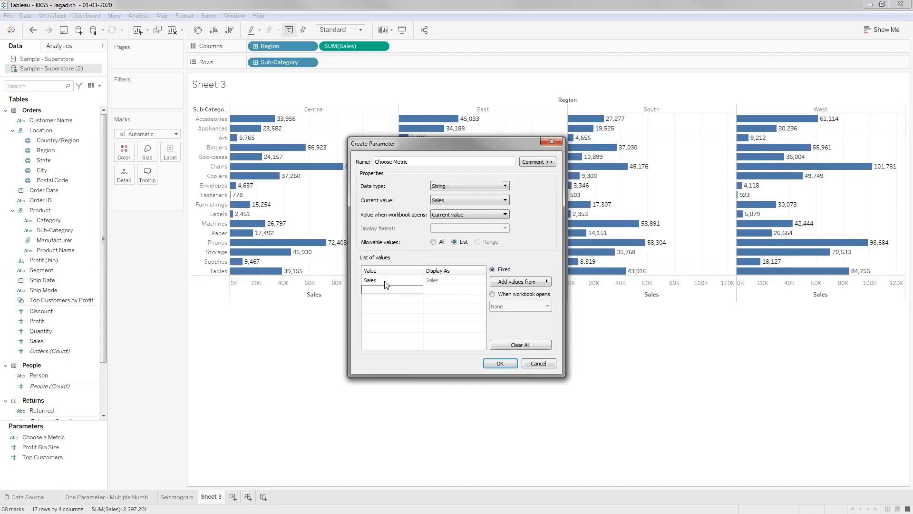
{"action": "type", "text": "Profit"}
{"action": "key", "text": "Return"}
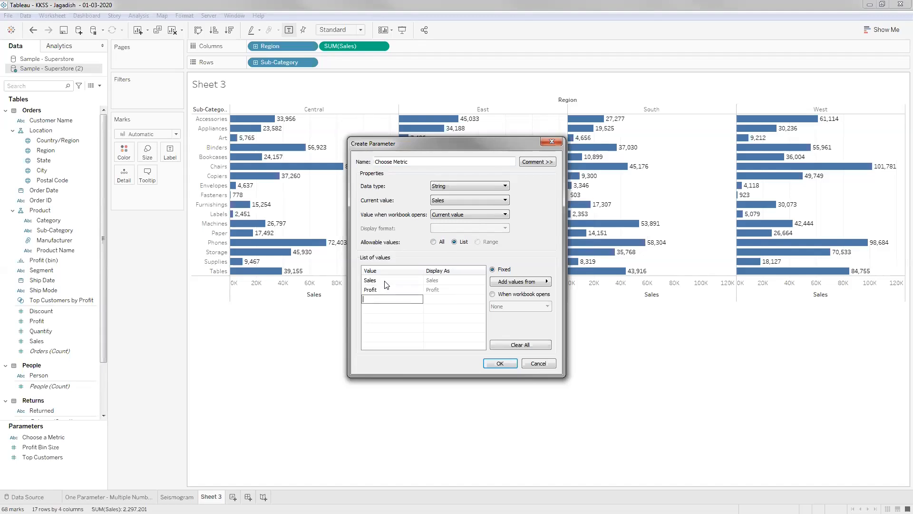
Step: Add Profit Ratio, Discount and Shipping Days to the parameter's value list and create the parameter
{"action": "type", "text": "Profit Ratio"}
{"action": "key", "text": "Return"}
{"action": "type", "text": "Discount"}
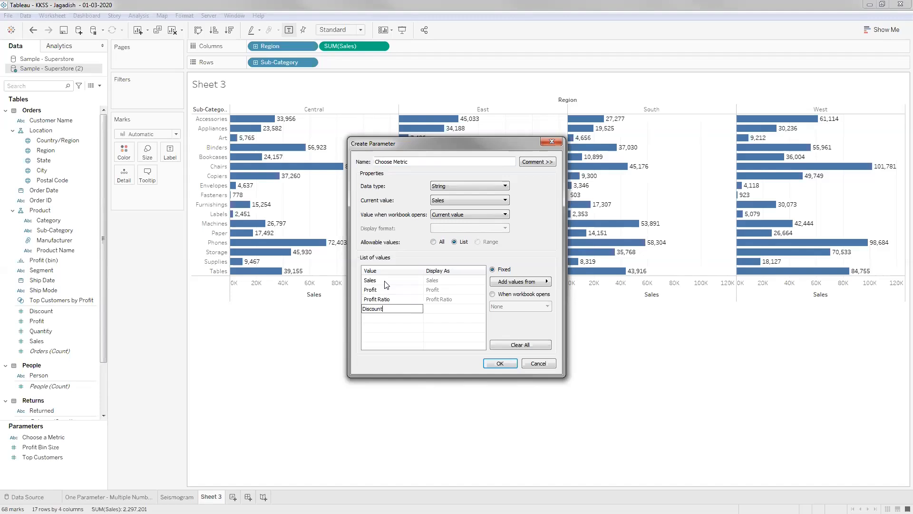
{"action": "key", "text": "Return"}
{"action": "type", "text": "Shipp"}
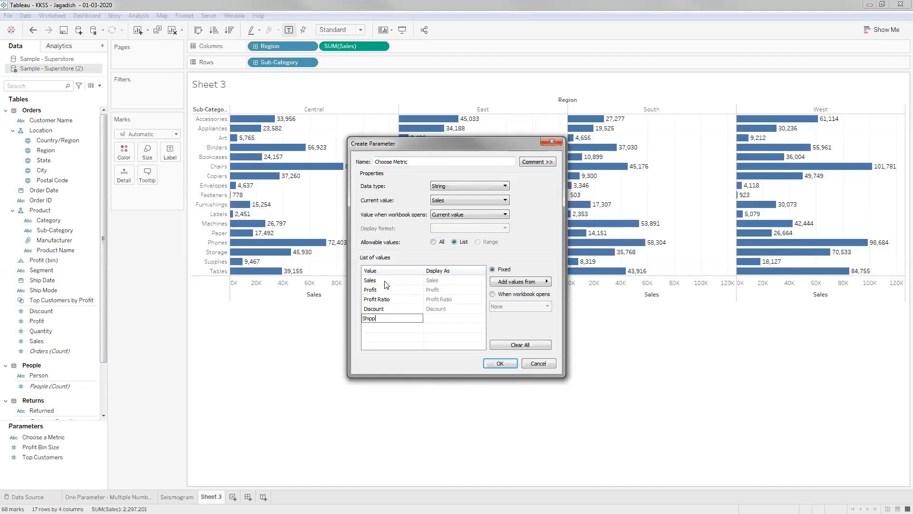
{"action": "type", "text": "ing Days"}
{"action": "key", "text": "Return"}
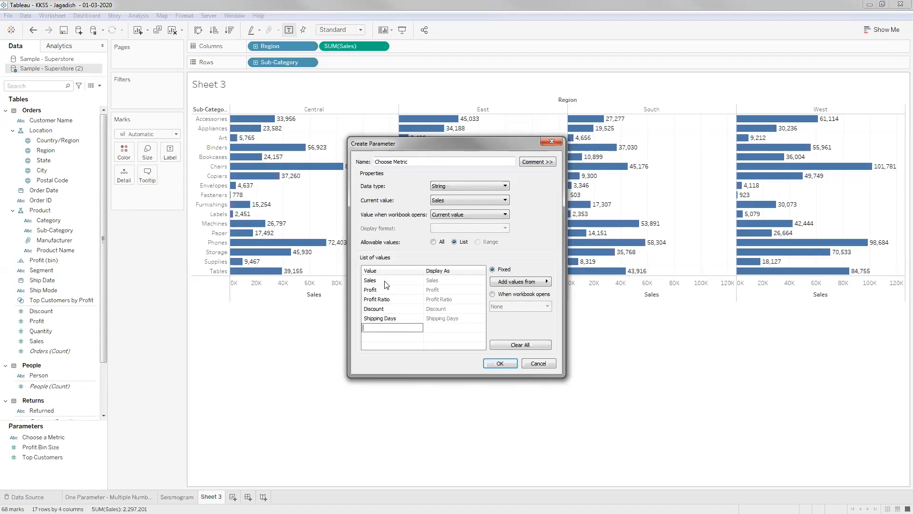
{"action": "left_click", "coordinate": [499, 363]}
Step: Show the Choose Metric parameter control on the sheet and display it as a single value list
{"action": "right_click", "coordinate": [33, 449]}
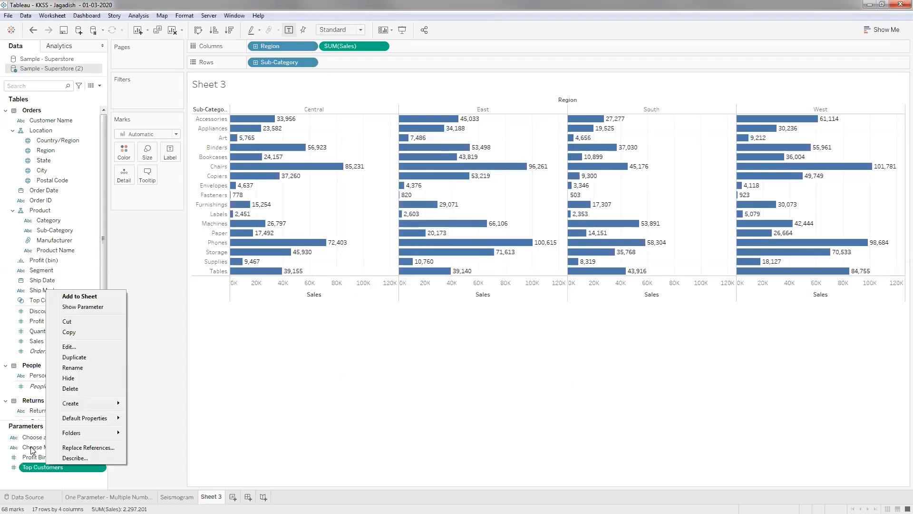
{"action": "right_click", "coordinate": [31, 448]}
{"action": "left_click", "coordinate": [31, 447]}
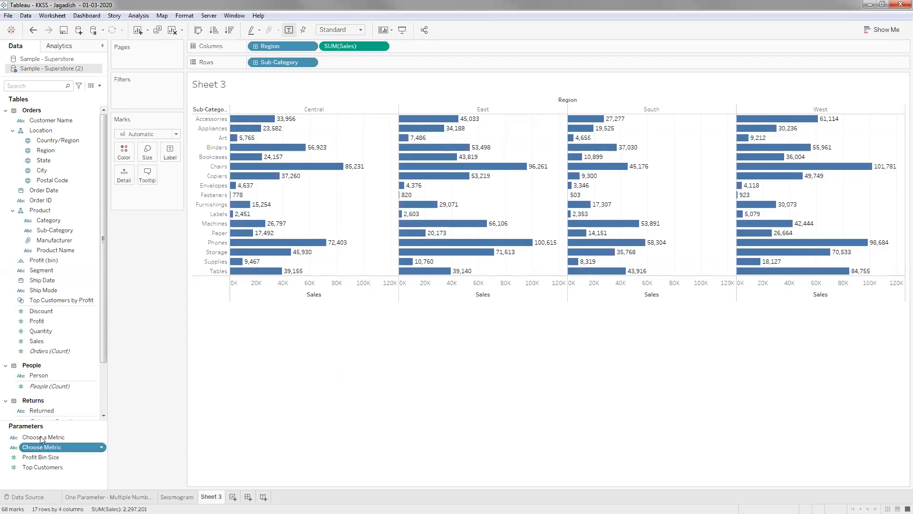
{"action": "right_click", "coordinate": [53, 448]}
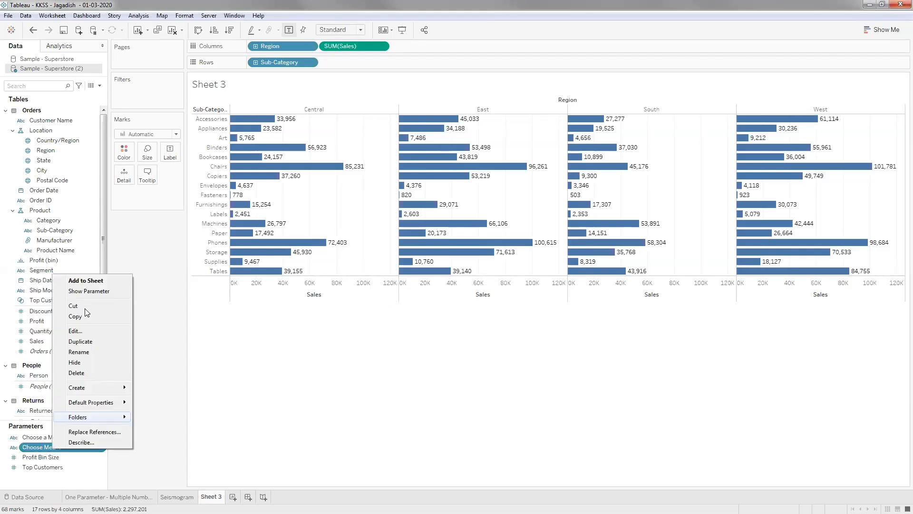
{"action": "left_click", "coordinate": [90, 292]}
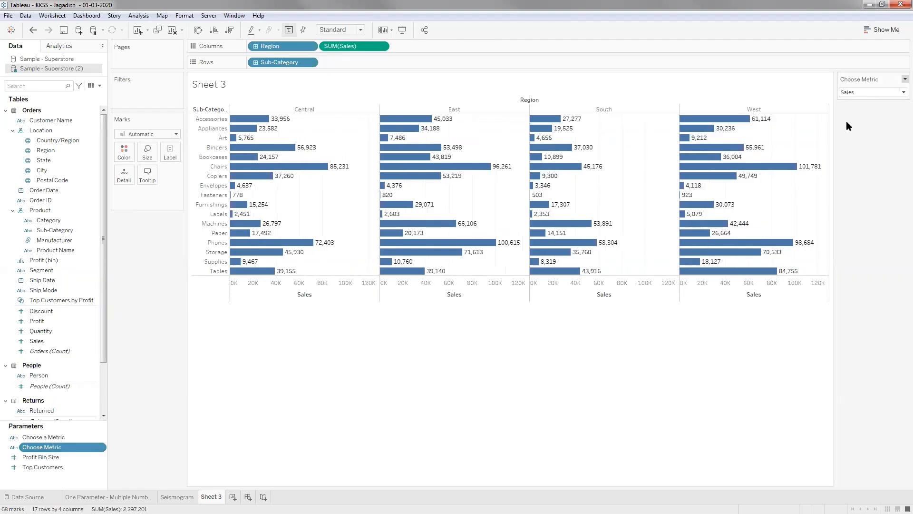
{"action": "left_click", "coordinate": [906, 78]}
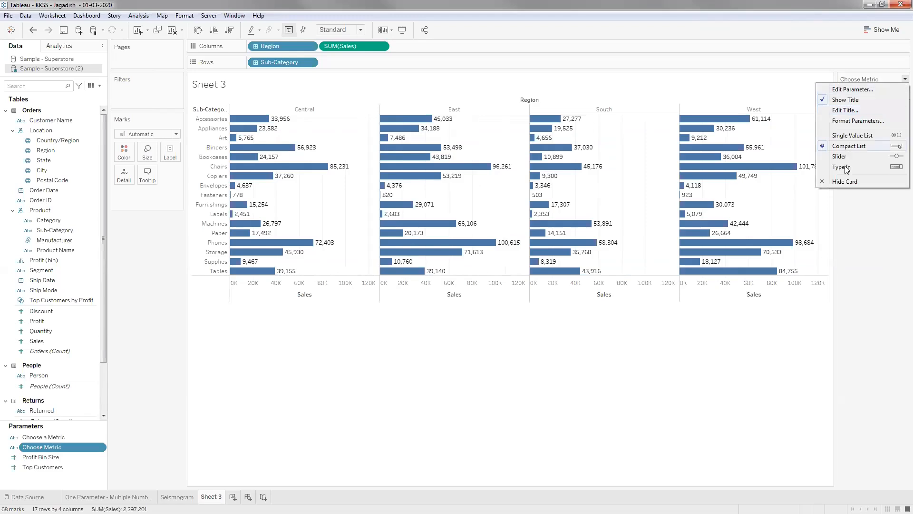
{"action": "left_click", "coordinate": [852, 136]}
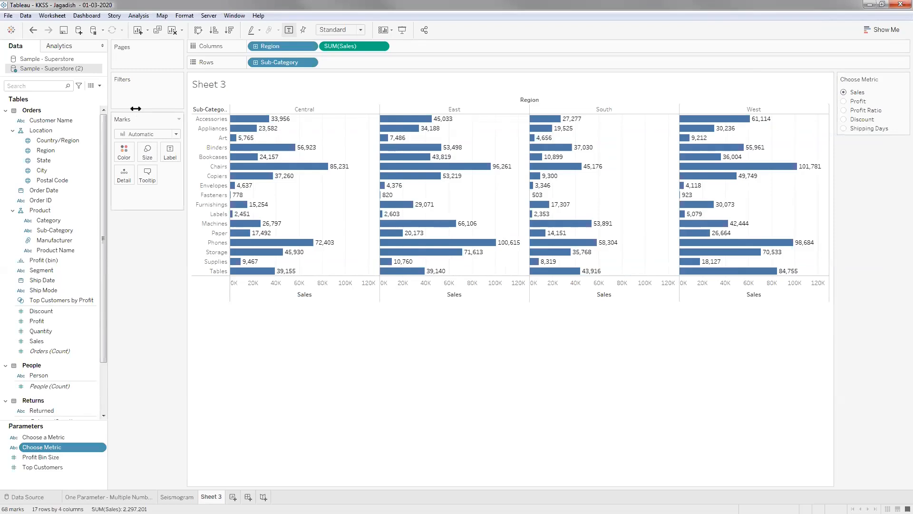
Step: Create a new calculated field named Dynamic Metric
{"action": "left_click", "coordinate": [99, 86]}
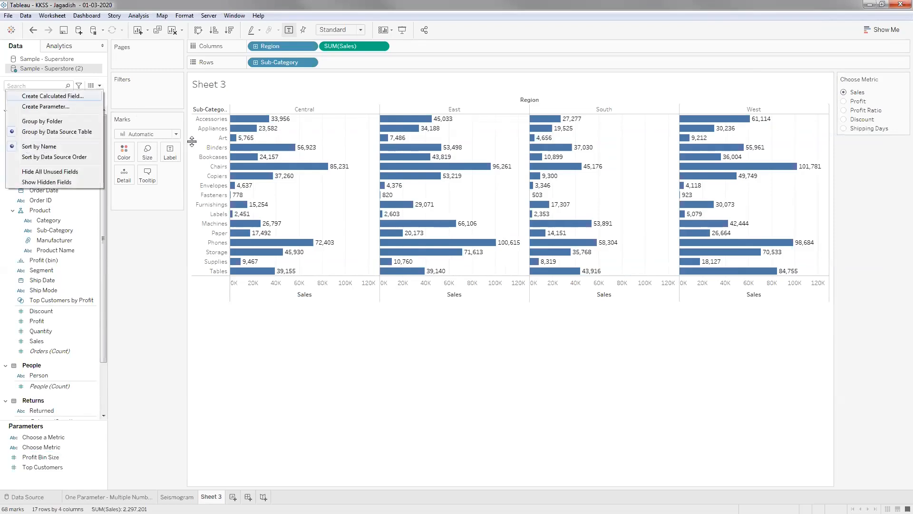
{"action": "key", "text": "Return"}
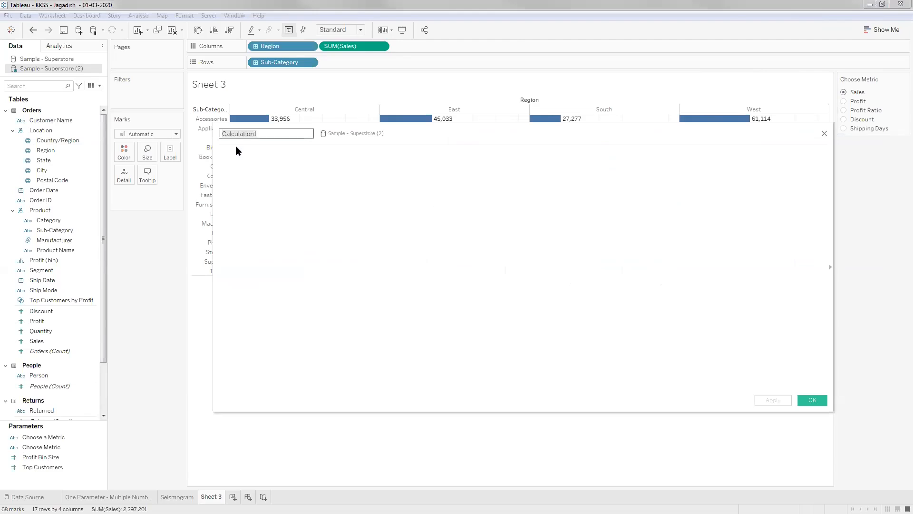
{"action": "type", "text": "Metric"}
{"action": "key", "text": "BackSpace"}
{"action": "key", "text": "BackSpace"}
{"action": "key", "text": "BackSpace"}
{"action": "key", "text": "BackSpace"}
{"action": "key", "text": "BackSpace"}
{"action": "key", "text": "BackSpace"}
{"action": "type", "text": "Dynamic Metric"}
Step: Begin the Dynamic Metric formula with a Case statement on the Choose Metric parameter
{"action": "left_click", "coordinate": [234, 162]}
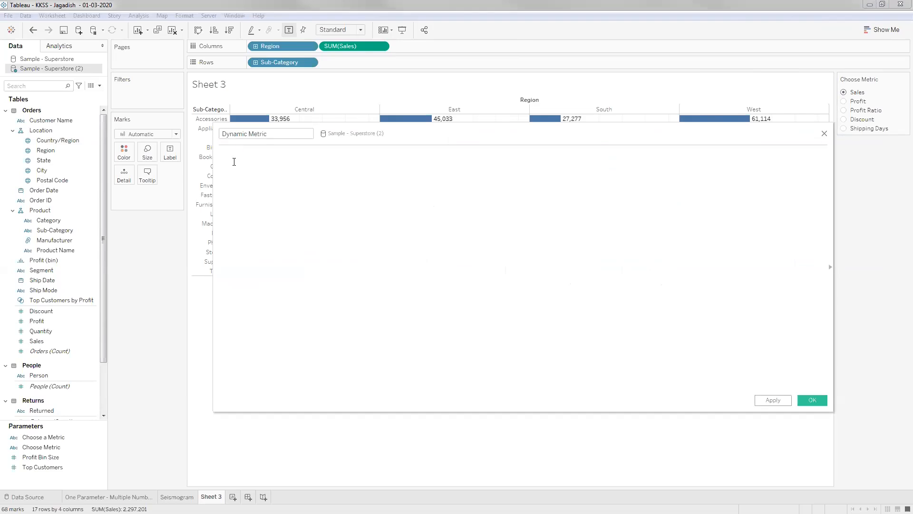
{"action": "type", "text": "Case CHose"}
{"action": "key", "text": "BackSpace"}
{"action": "key", "text": "BackSpace"}
{"action": "key", "text": "BackSpace"}
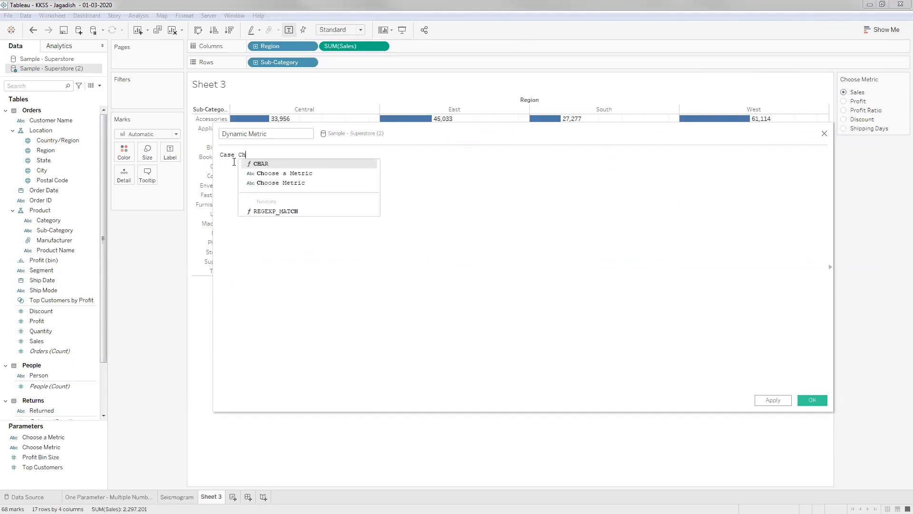
{"action": "type", "text": "o"}
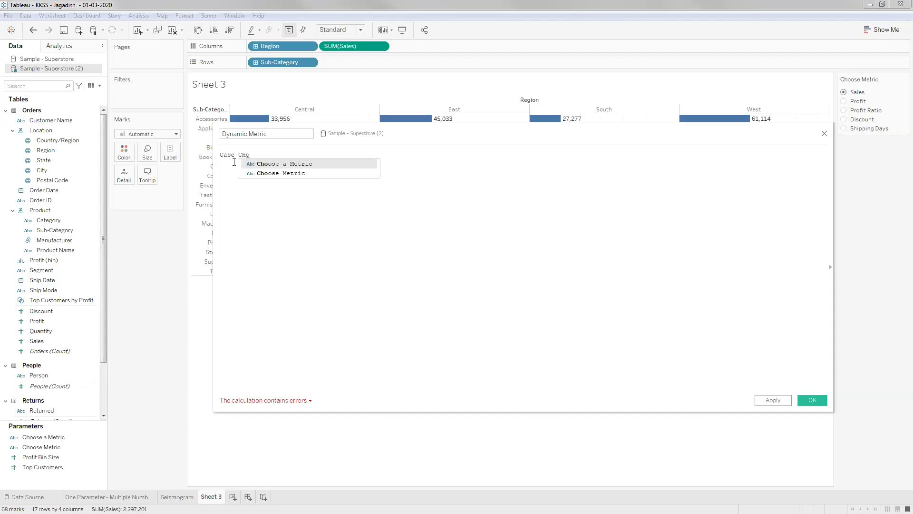
{"action": "left_click", "coordinate": [258, 172]}
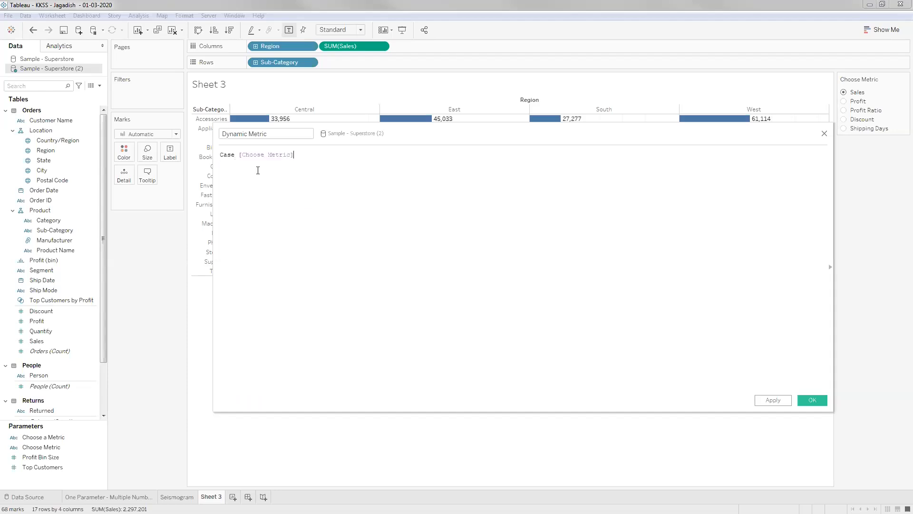
Step: Add the branch WHEN 'Sales' then SUM([Sales]) to the Case formula
{"action": "key", "text": "Return"}
{"action": "type", "text": "when [Sales]"}
{"action": "key", "text": "BackSpace"}
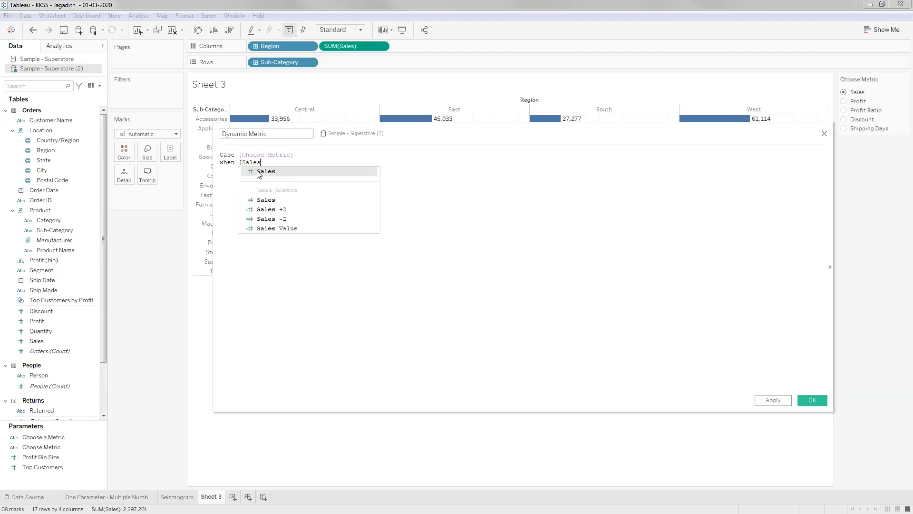
{"action": "key", "text": "BackSpace"}
{"action": "key", "text": "BackSpace"}
{"action": "key", "text": "BackSpace"}
{"action": "key", "text": "BackSpace"}
{"action": "key", "text": "BackSpace"}
{"action": "key", "text": "BackSpace"}
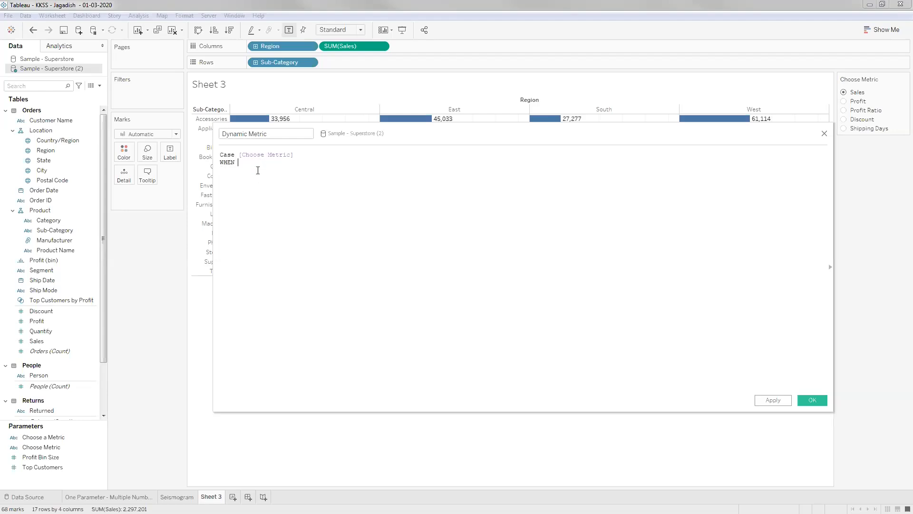
{"action": "type", "text": "'Sales' then SUM("}
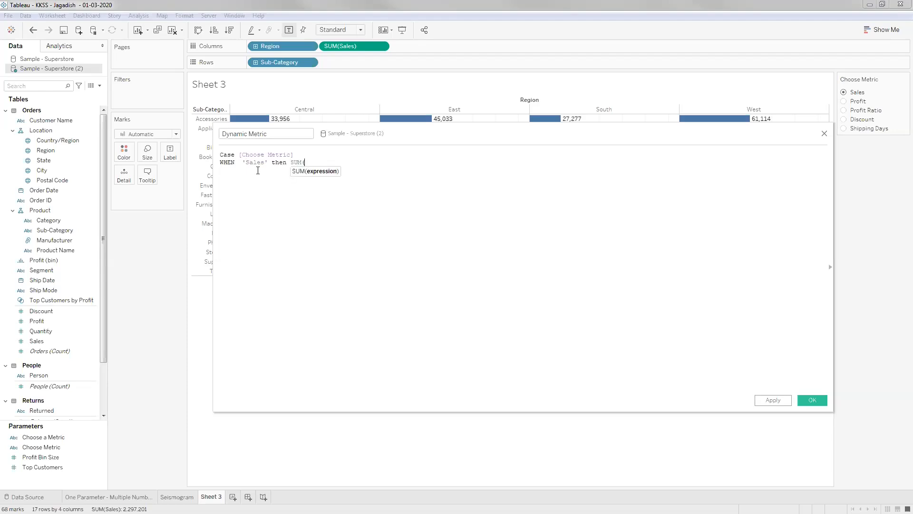
{"action": "type", "text": "[Sales])"}
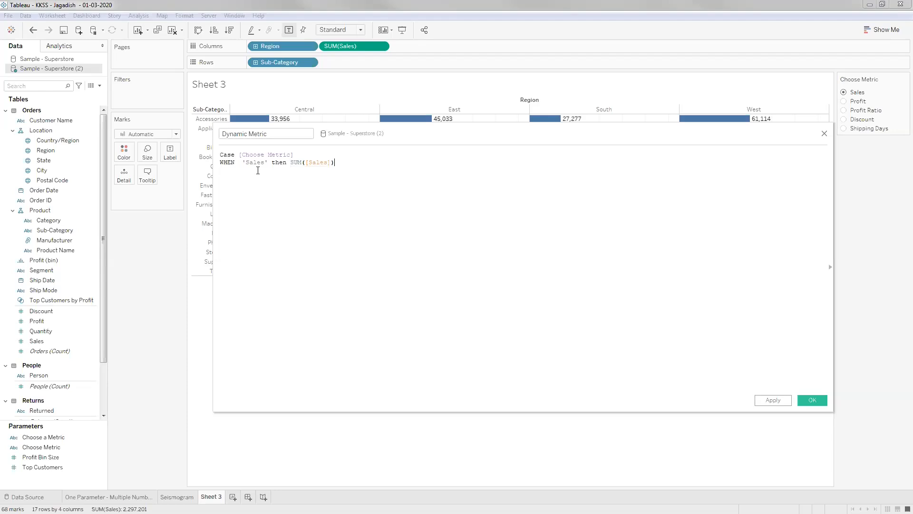
Step: Add the branch WHEN 'Profit' then SUM([Profit]) on a new line of the formula
{"action": "key", "text": "Return"}
{"action": "type", "text": "WHEN   'Profit' then SUm("}
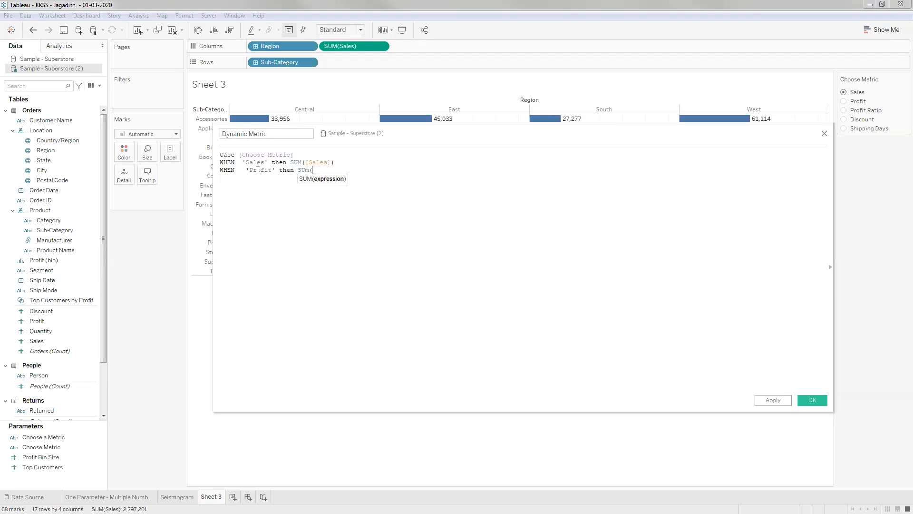
{"action": "type", "text": "[Product Name]"}
{"action": "key", "text": "BackSpace"}
{"action": "key", "text": "BackSpace"}
{"action": "key", "text": "BackSpace"}
{"action": "key", "text": "BackSpace"}
{"action": "key", "text": "BackSpace"}
{"action": "key", "text": "BackSpace"}
{"action": "key", "text": "BackSpace"}
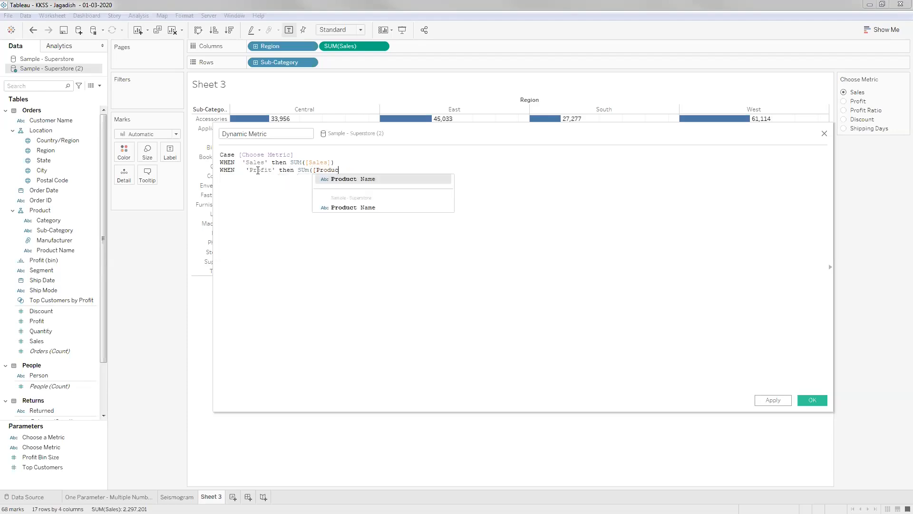
{"action": "key", "text": "BackSpace"}
{"action": "key", "text": "BackSpace"}
{"action": "key", "text": "BackSpace"}
{"action": "type", "text": "f"}
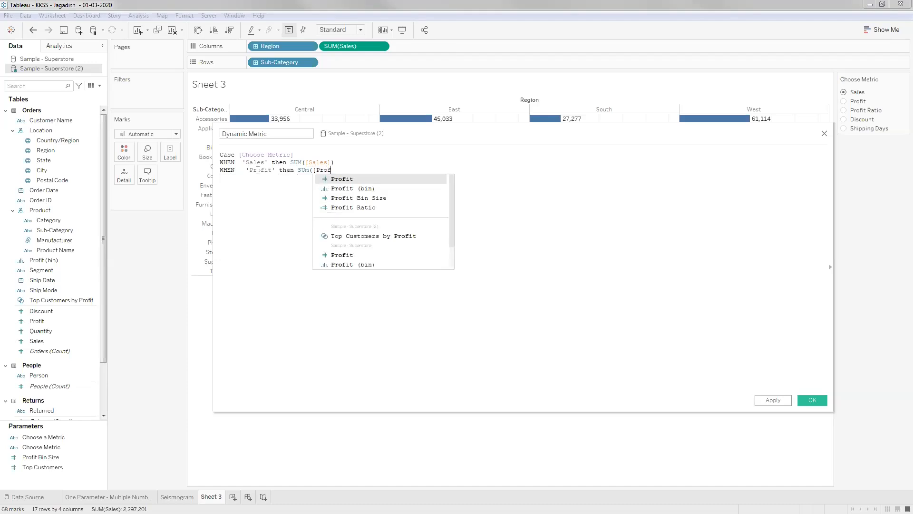
{"action": "type", "text": "i"}
{"action": "key", "text": "Return"}
{"action": "type", "text": ")"}
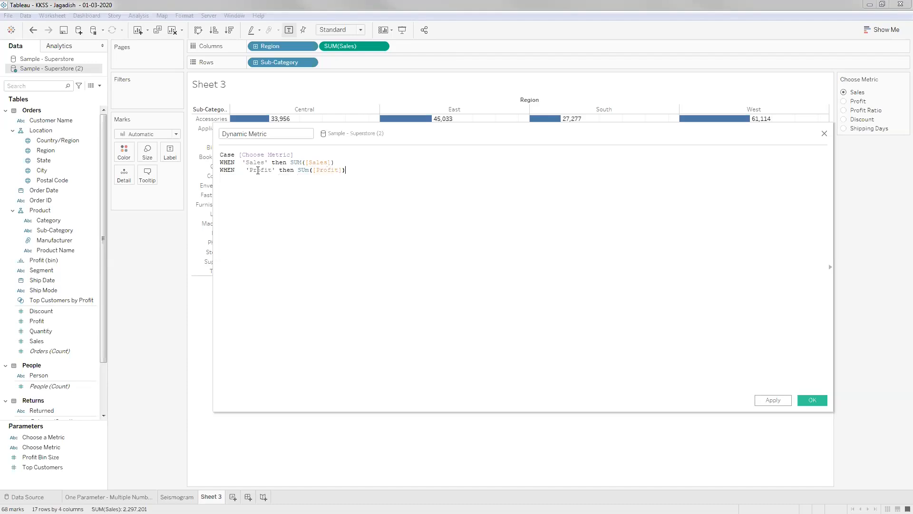
Step: Add the branch WHEN 'Profit Ratio' then [Profit Ratio], using the existing field without aggregation
{"action": "key", "text": "Return"}
{"action": "type", "text": "WHEN  'Profit Ratio' the"}
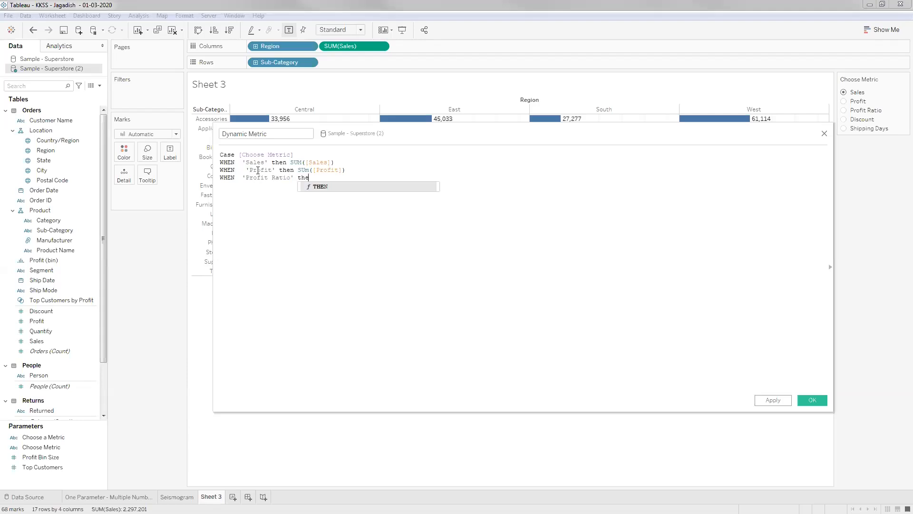
{"action": "type", "text": "n AVG"}
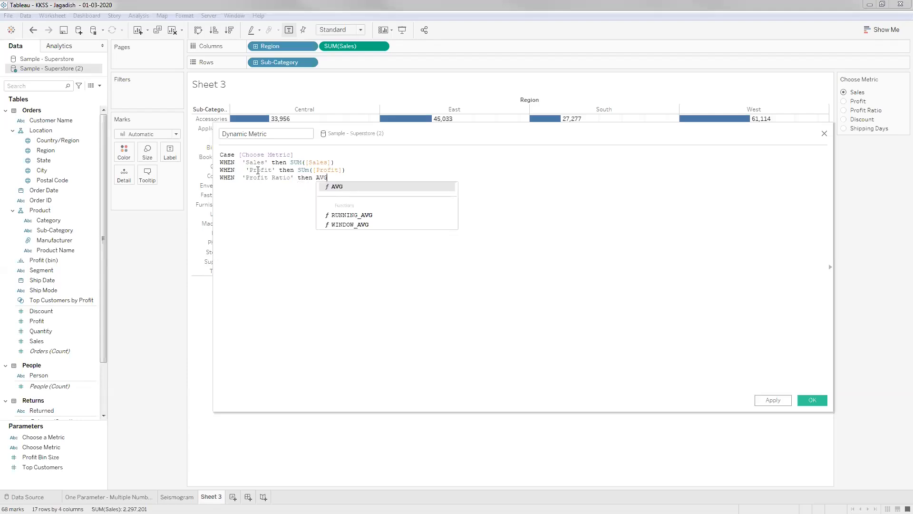
{"action": "key", "text": "BackSpace"}
{"action": "key", "text": "BackSpace"}
{"action": "key", "text": "BackSpace"}
{"action": "type", "text": "Pro"}
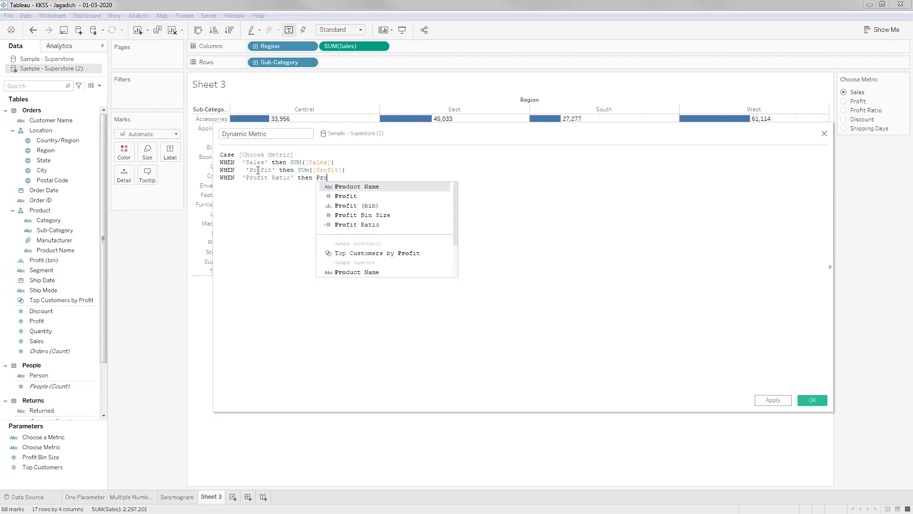
{"action": "type", "text": "fir"}
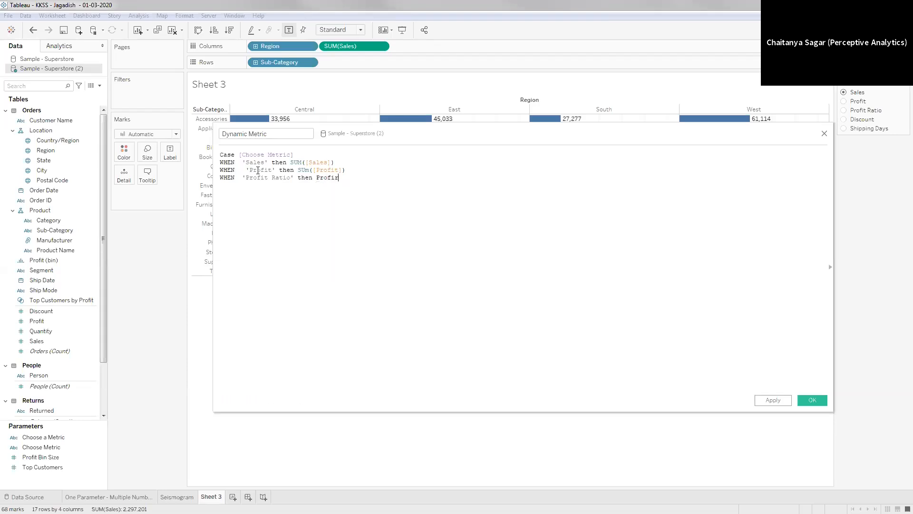
{"action": "key", "text": "BackSpace"}
{"action": "type", "text": "t"}
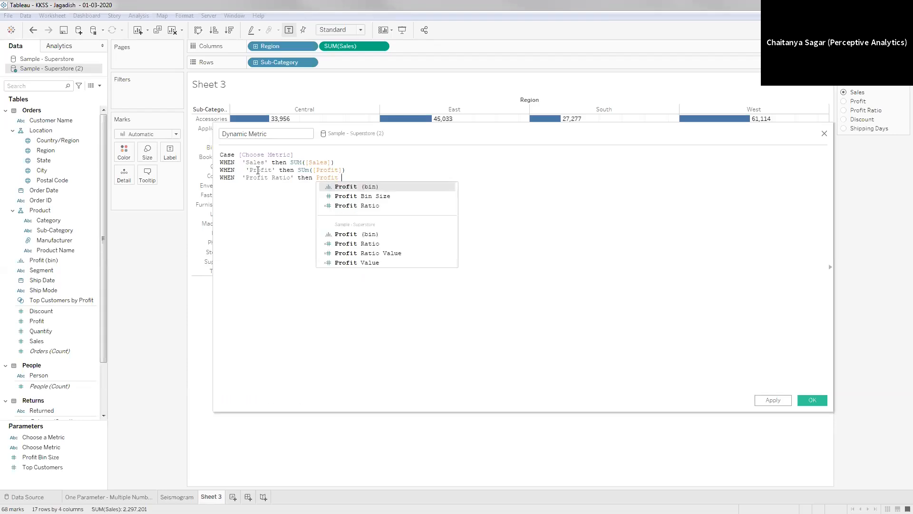
{"action": "key", "text": "Down"}
{"action": "key", "text": "Down"}
{"action": "key", "text": "Return"}
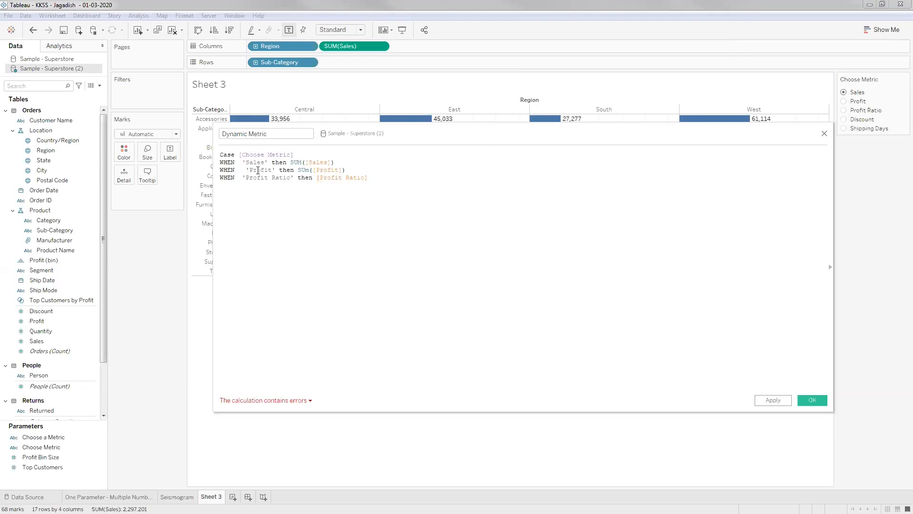
Step: Add the branch WHEN 'Discount' then [Discount] on a new line of the formula
{"action": "key", "text": "Return"}
{"action": "type", "text": "W"}
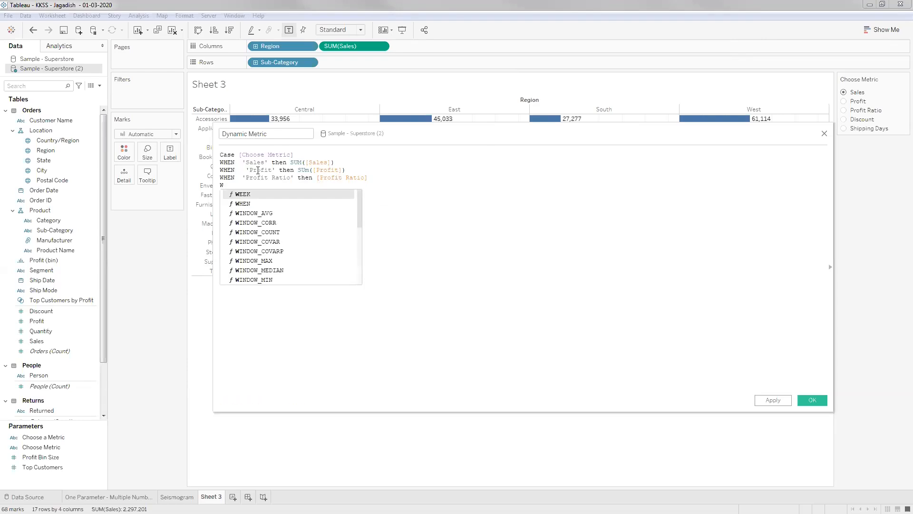
{"action": "type", "text": "HEN "}
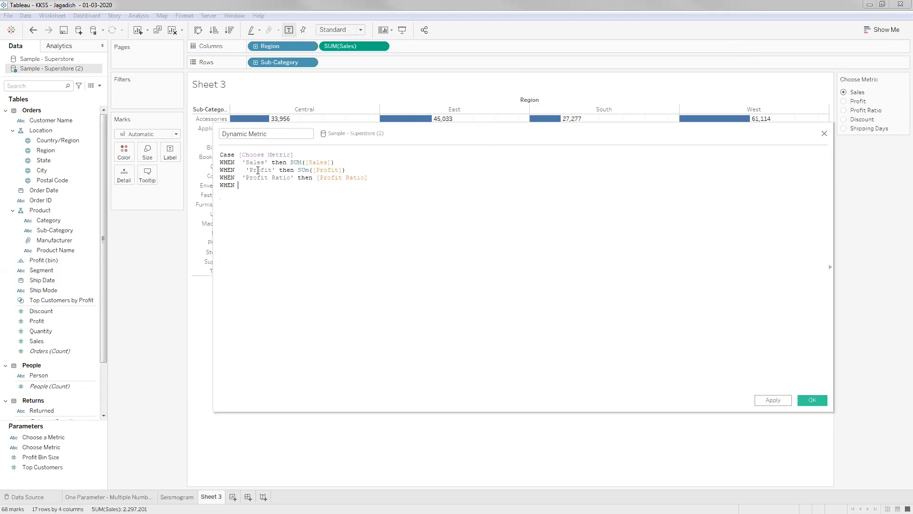
{"action": "type", "text": "Disc"}
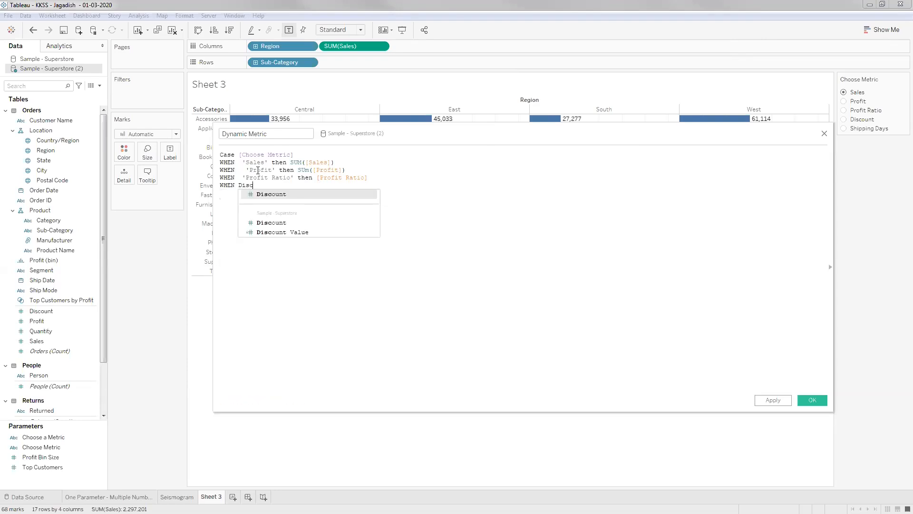
{"action": "key", "text": "Return"}
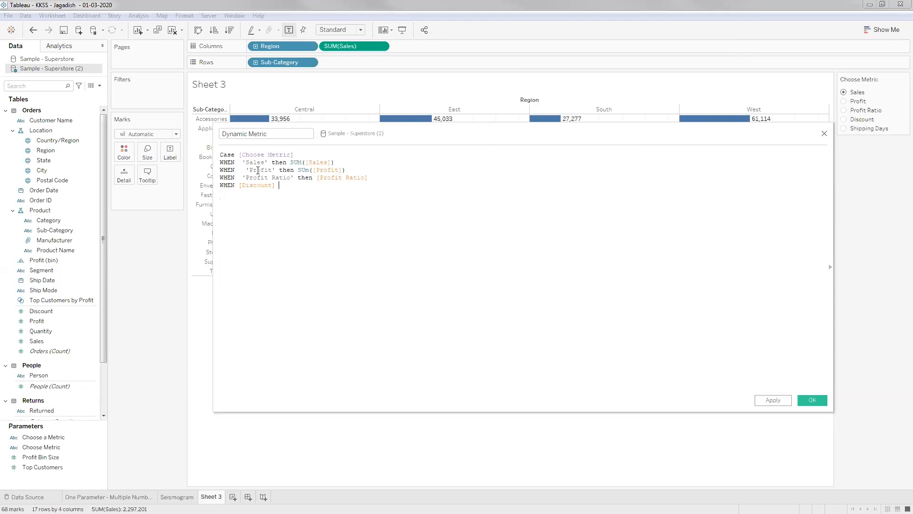
{"action": "key", "text": "BackSpace"}
{"action": "key", "text": "BackSpace"}
{"action": "key", "text": "BackSpace"}
{"action": "key", "text": "BackSpace"}
{"action": "key", "text": "BackSpace"}
{"action": "key", "text": "BackSpace"}
{"action": "key", "text": "BackSpace"}
{"action": "key", "text": "BackSpace"}
{"action": "key", "text": "BackSpace"}
{"action": "key", "text": "BackSpace"}
{"action": "key", "text": "BackSpace"}
{"action": "type", "text": "'Discount' th"}
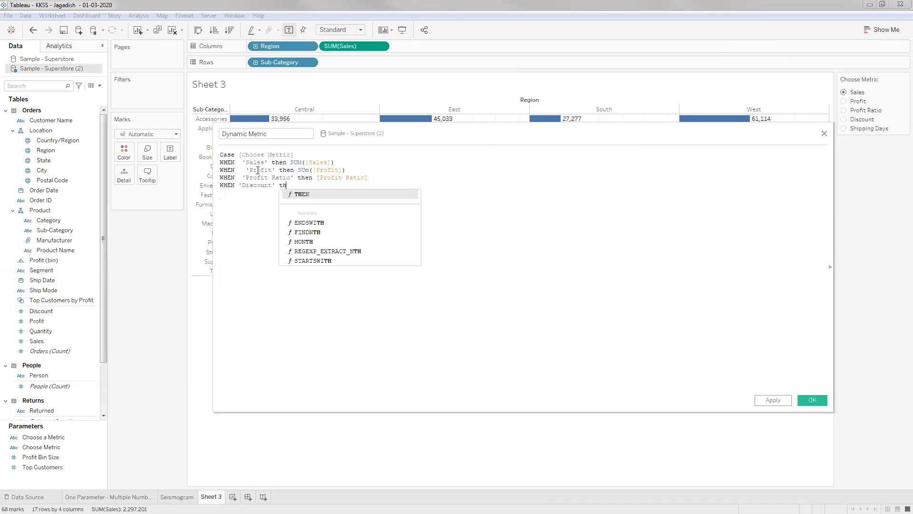
{"action": "type", "text": "en Di"}
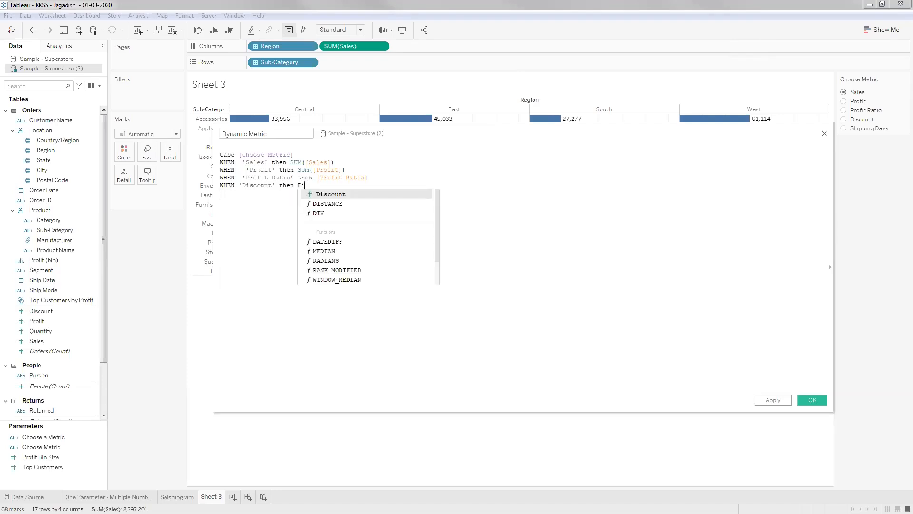
{"action": "key", "text": "BackSpace"}
{"action": "key", "text": "BackSpace"}
{"action": "type", "text": "[Discount"}
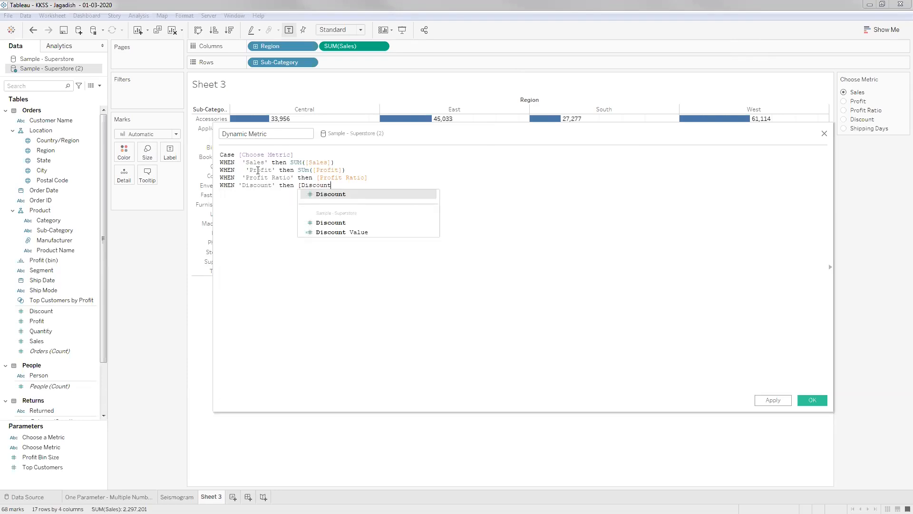
{"action": "key", "text": "Return"}
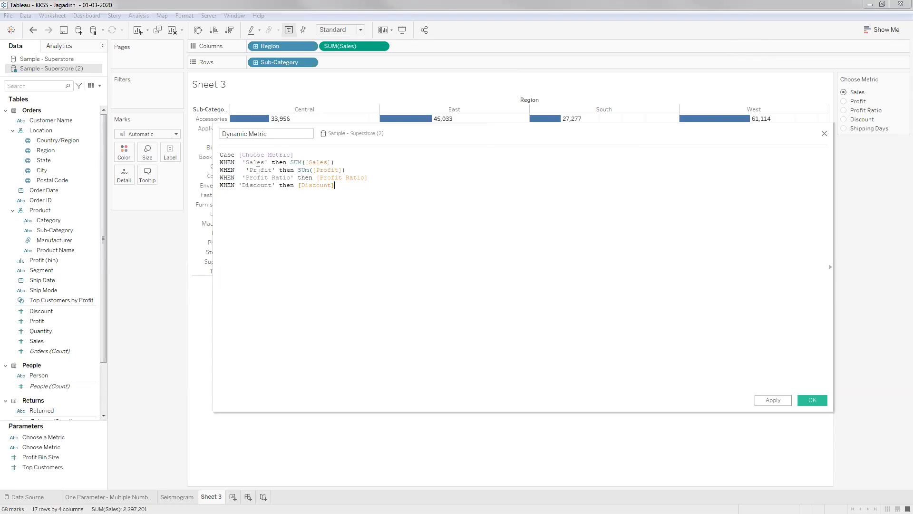
Step: Start the branch WHEN 'Shipping Days' on a new line, leaving out its result expression
{"action": "key", "text": "Return"}
{"action": "type", "text": "WHN"}
{"action": "key", "text": "BackSpace"}
{"action": "key", "text": "Return"}
{"action": "type", "text": "'Shippin"}
{"action": "key", "text": "BackSpace"}
{"action": "key", "text": "BackSpace"}
{"action": "key", "text": "BackSpace"}
{"action": "key", "text": "BackSpace"}
{"action": "key", "text": "BackSpace"}
{"action": "key", "text": "BackSpace"}
{"action": "type", "text": "hipping "}
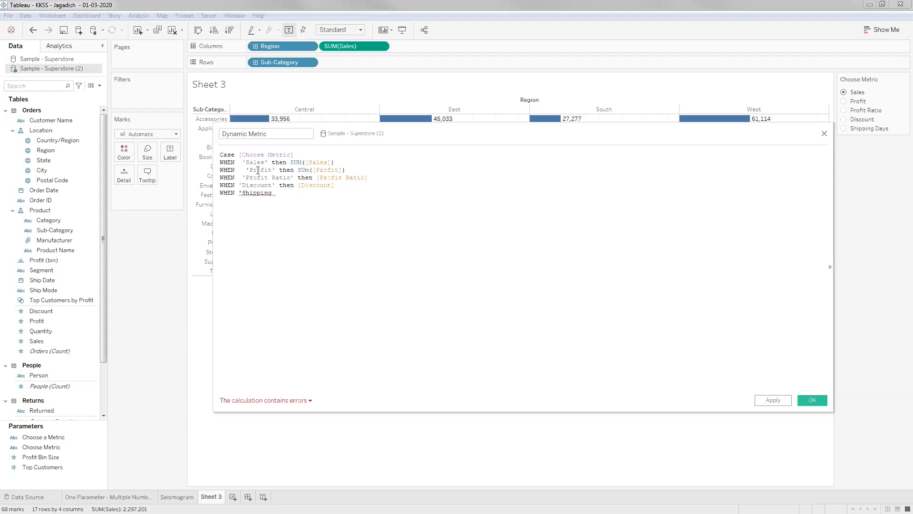
{"action": "type", "text": "Days"}
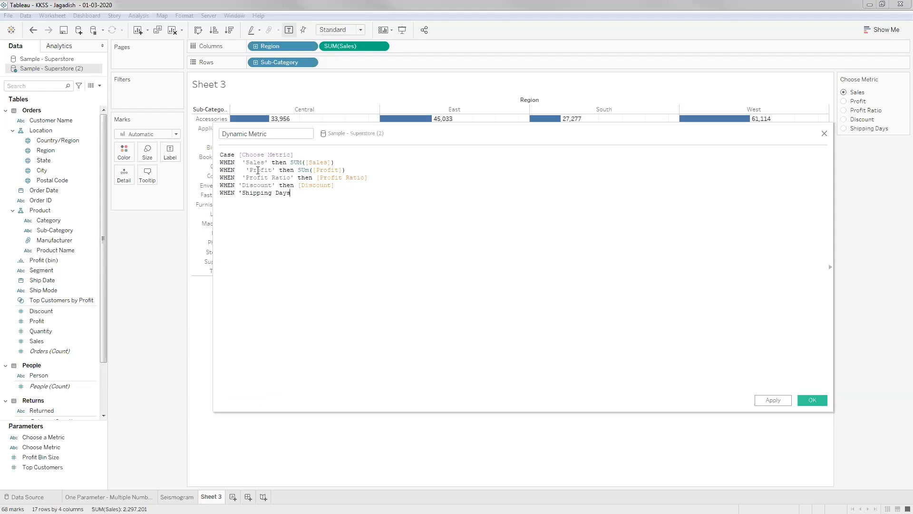
{"action": "type", "text": "' then Shi"}
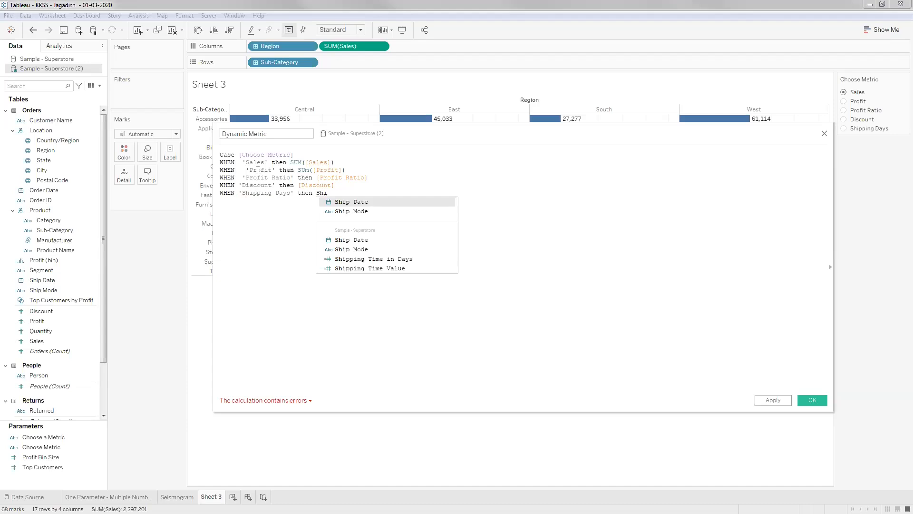
{"action": "key", "text": "BackSpace"}
{"action": "key", "text": "BackSpace"}
{"action": "key", "text": "BackSpace"}
{"action": "key", "text": "BackSpace"}
{"action": "key", "text": "BackSpace"}
{"action": "key", "text": "BackSpace"}
{"action": "key", "text": "BackSpace"}
{"action": "key", "text": "BackSpace"}
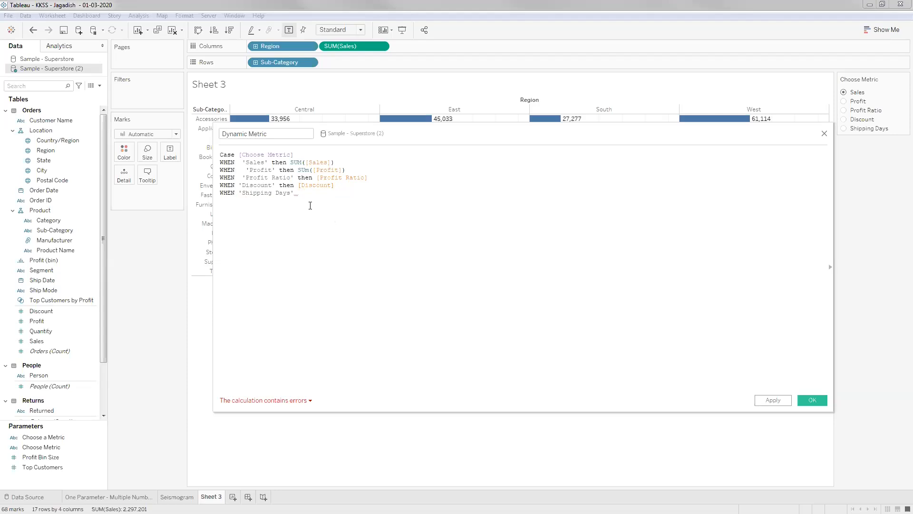
Step: Wrap the Discount branch's result in an average as AVG([Discount])
{"action": "key", "text": "Up"}
{"action": "type", "text": "AVG"}
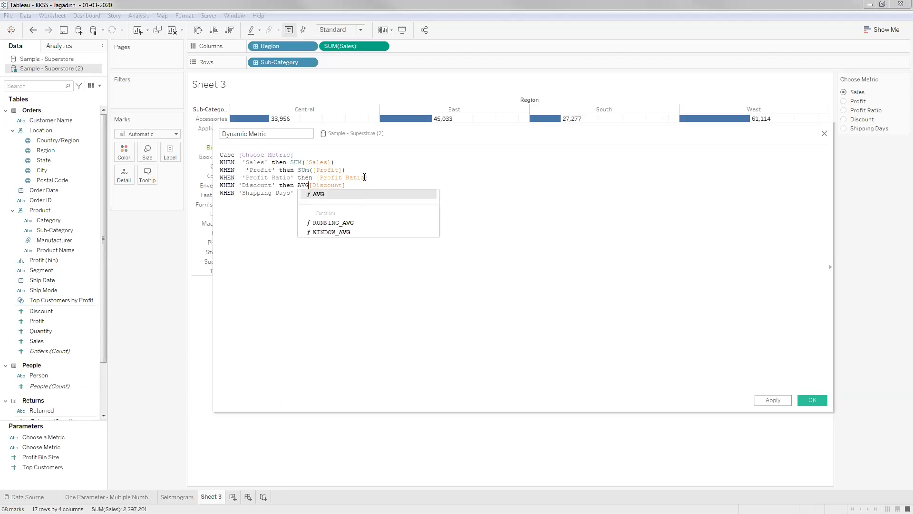
{"action": "type", "text": "("}
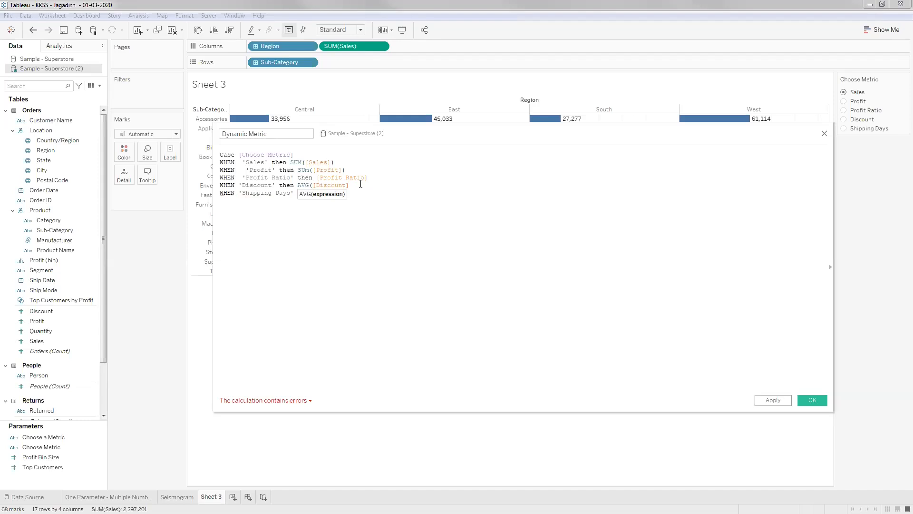
{"action": "type", "text": ")"}
{"action": "left_click", "coordinate": [304, 184]}
Step: Leave the Dynamic Metric formula unfinished and create a new calculated field named Shipping Days
{"action": "scroll", "coordinate": [65, 373], "scroll_direction": "up", "scroll_amount": 1}
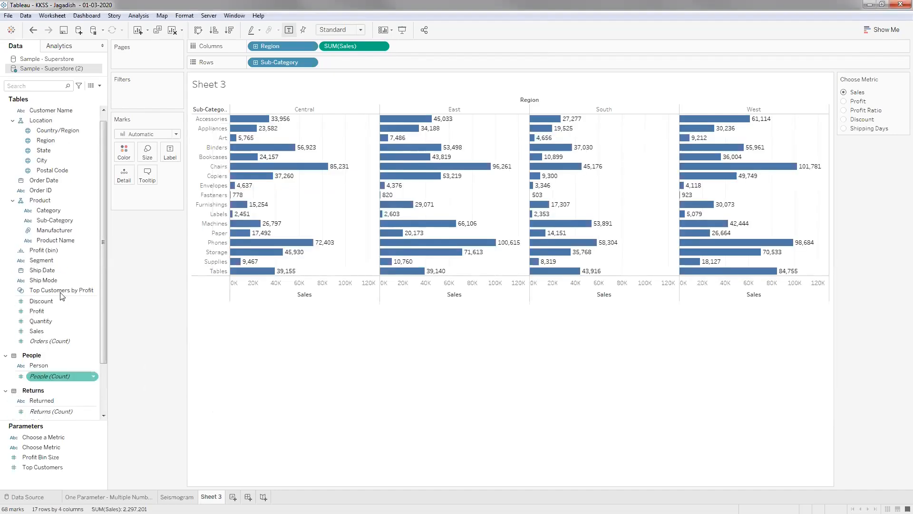
{"action": "left_click", "coordinate": [54, 231]}
{"action": "left_click", "coordinate": [40, 170]}
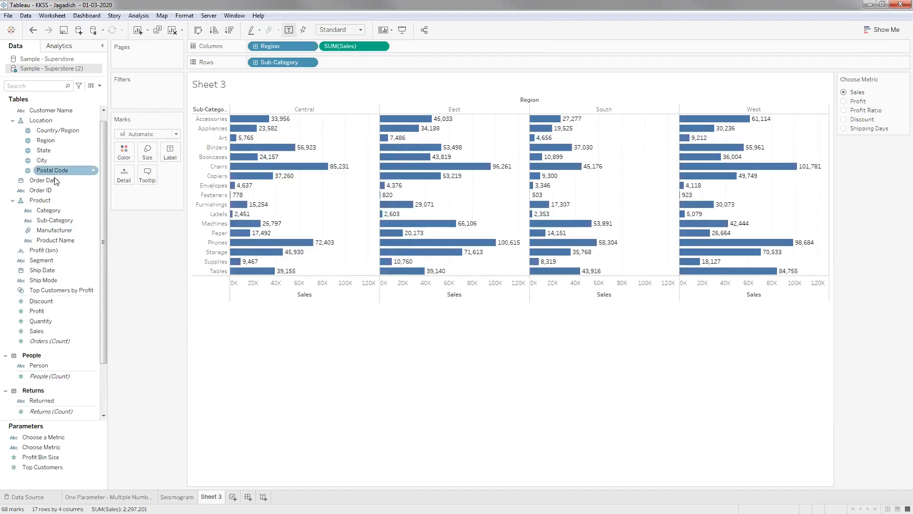
{"action": "left_click", "coordinate": [100, 86]}
{"action": "left_click", "coordinate": [88, 95]}
{"action": "type", "text": "Sh"}
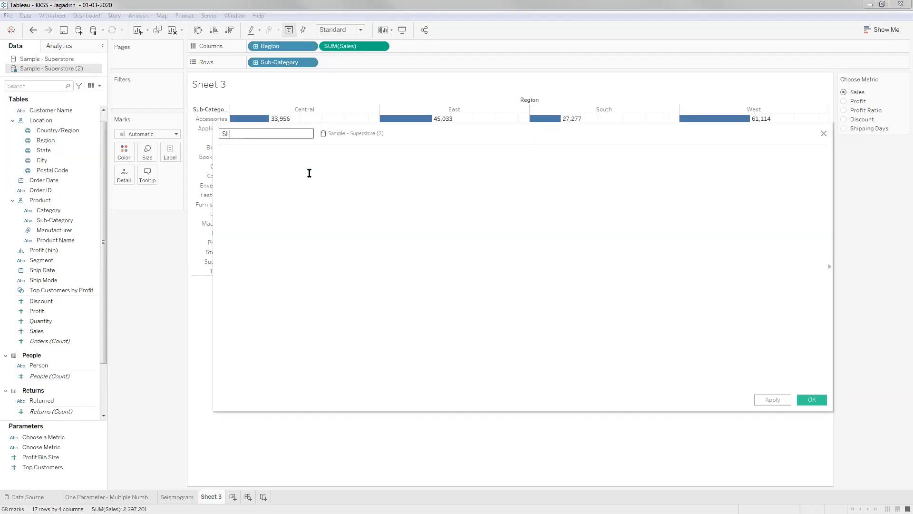
{"action": "type", "text": "ipping Days"}
{"action": "key", "text": "Tab"}
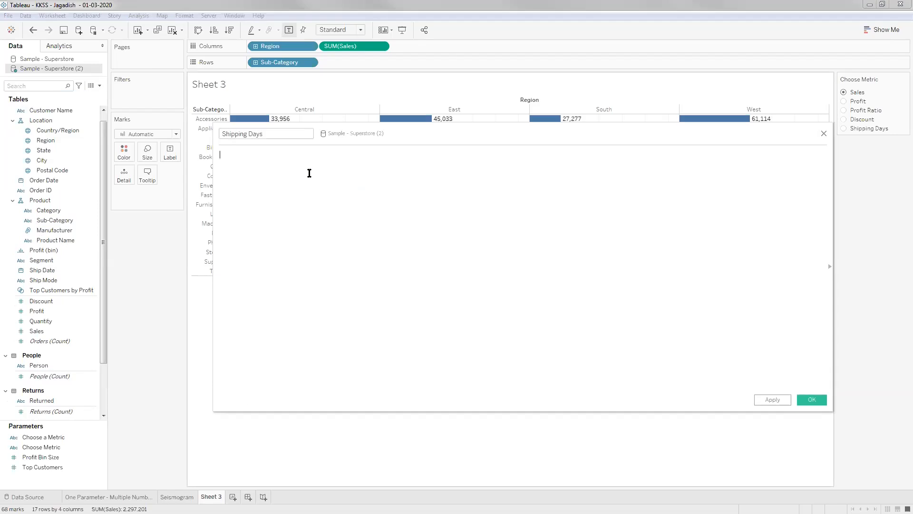
Step: Define Shipping Days as DATEDIFF('day', [Order Date], [Ship Date]) and save the field
{"action": "type", "text": "Date"}
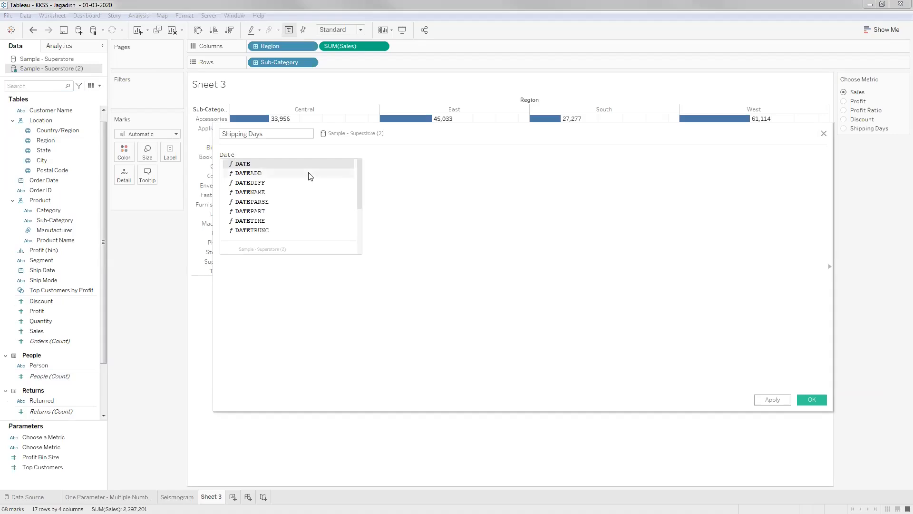
{"action": "key", "text": "Down"}
{"action": "key", "text": "Down"}
{"action": "key", "text": "Return"}
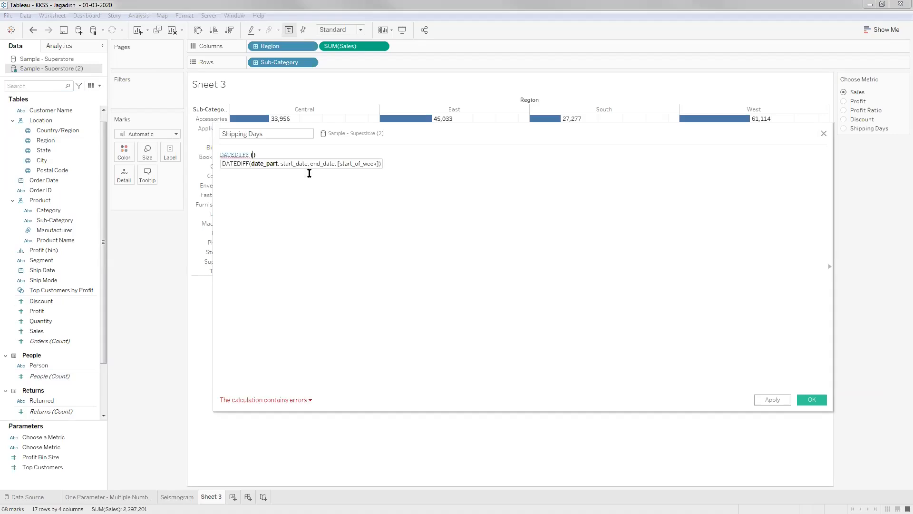
{"action": "type", "text": "'day', Or"}
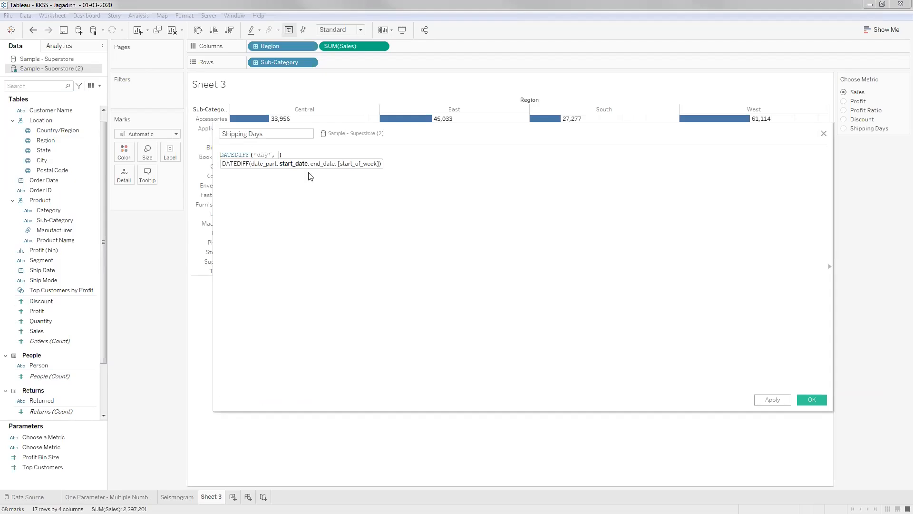
{"action": "double_click", "coordinate": [309, 173]}
{"action": "type", "text": ", ["}
{"action": "type", "text": " Sh"}
{"action": "key", "text": "Return"}
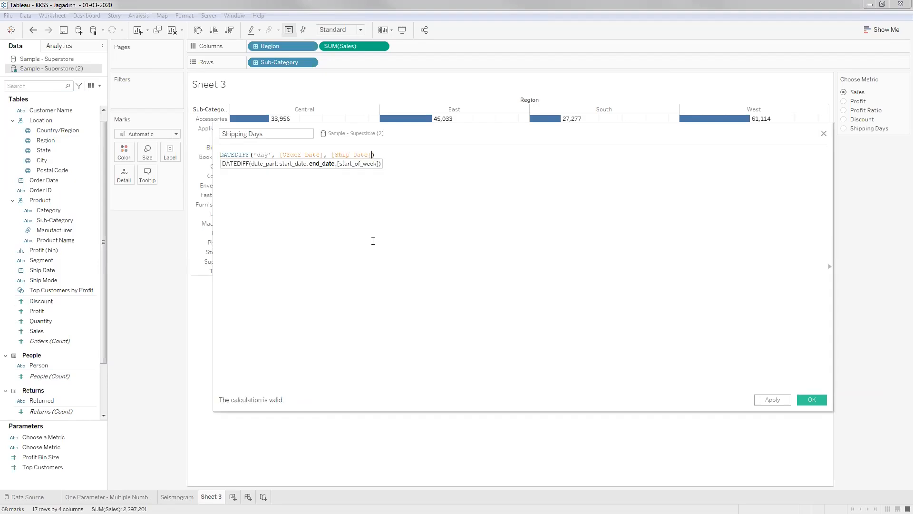
{"action": "left_click", "coordinate": [813, 403]}
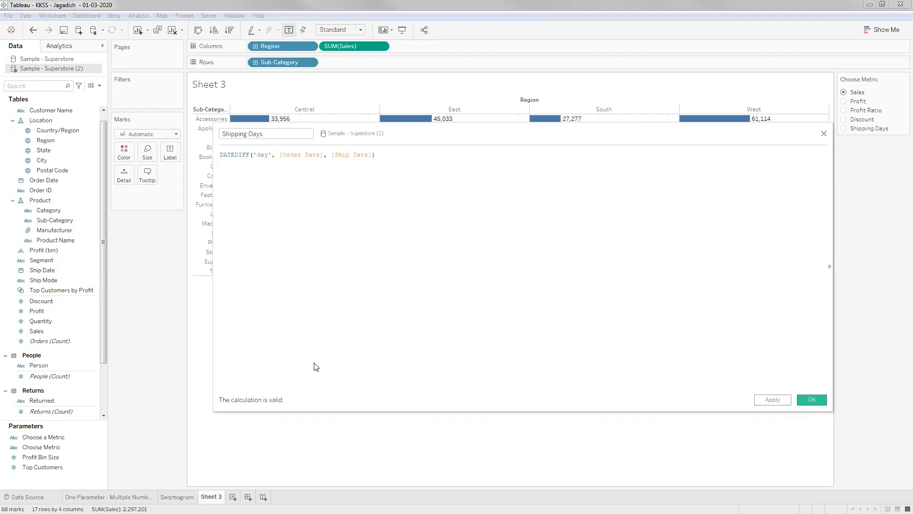
Step: Reopen the Dynamic Metric calculation and complete its 'Shipping Days' branch with then AVG([Shipping Days])
{"action": "scroll", "coordinate": [69, 365], "scroll_direction": "down", "scroll_amount": 3}
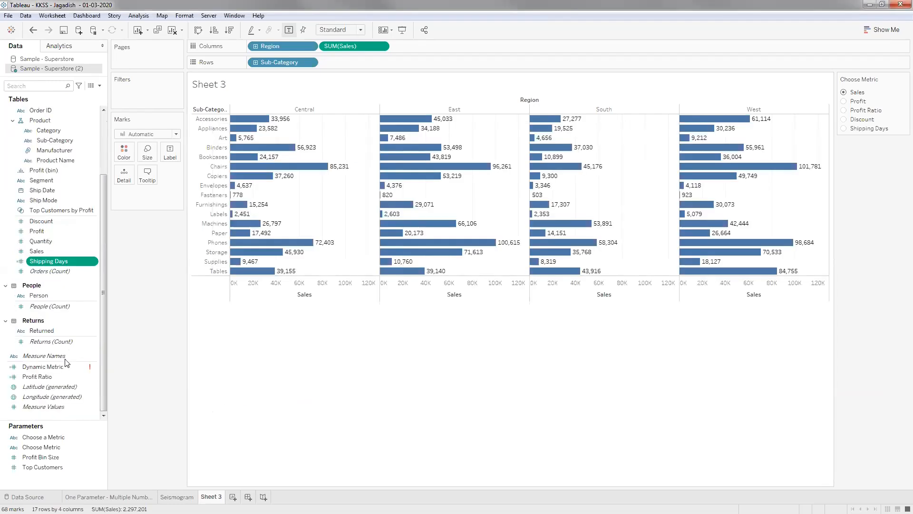
{"action": "right_click", "coordinate": [78, 361]}
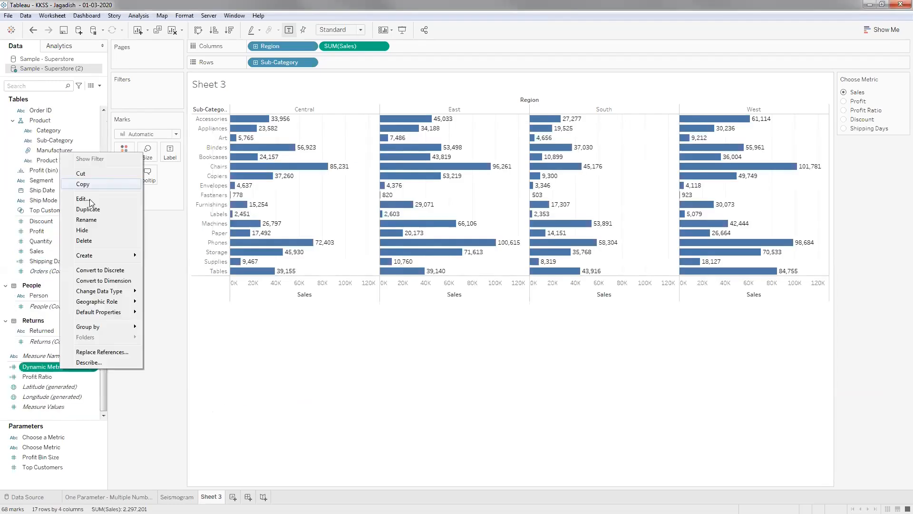
{"action": "left_click", "coordinate": [92, 204]}
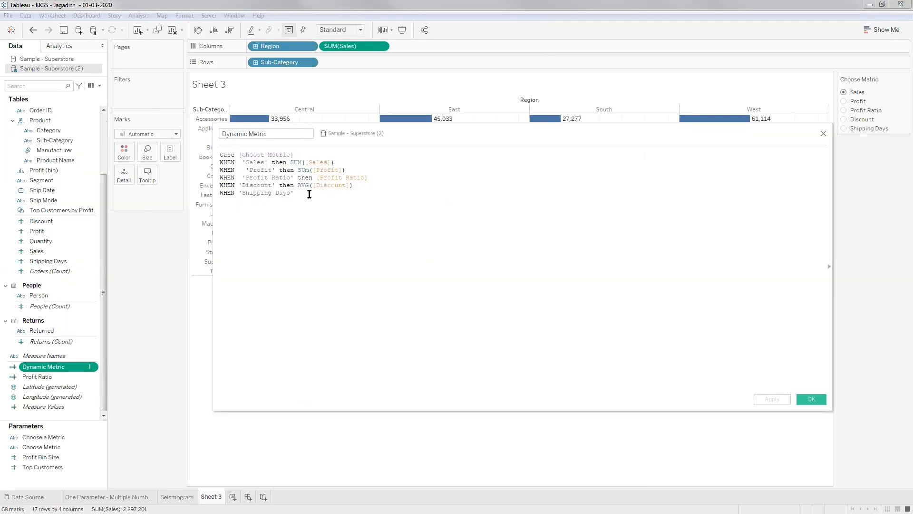
{"action": "type", "text": "then"}
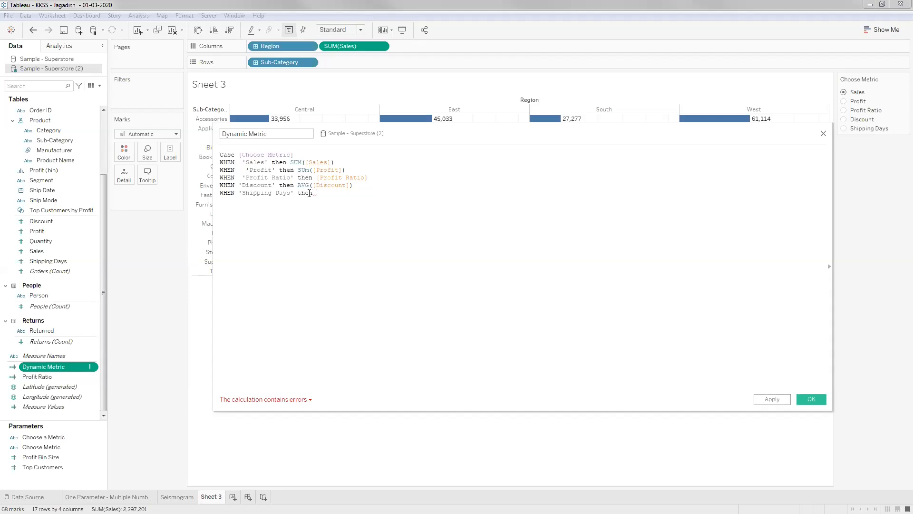
{"action": "type", "text": " AVG("}
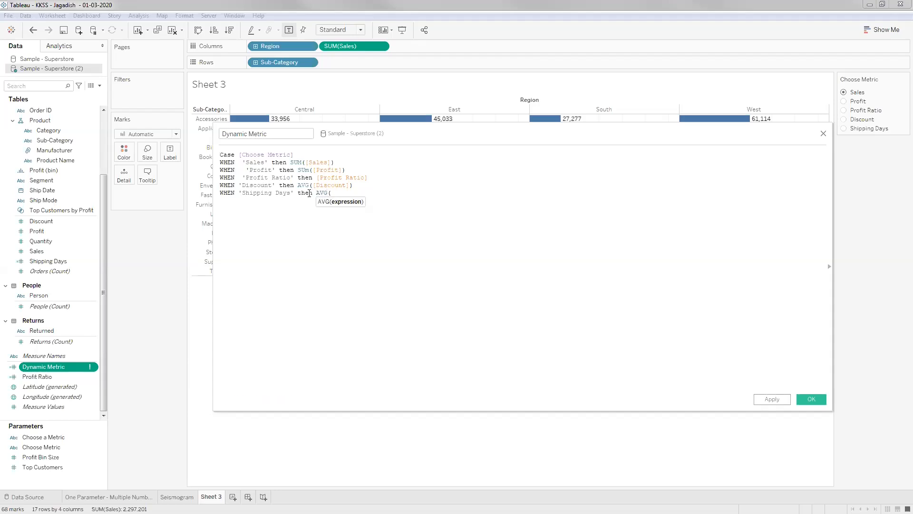
{"action": "type", "text": "Shipp"}
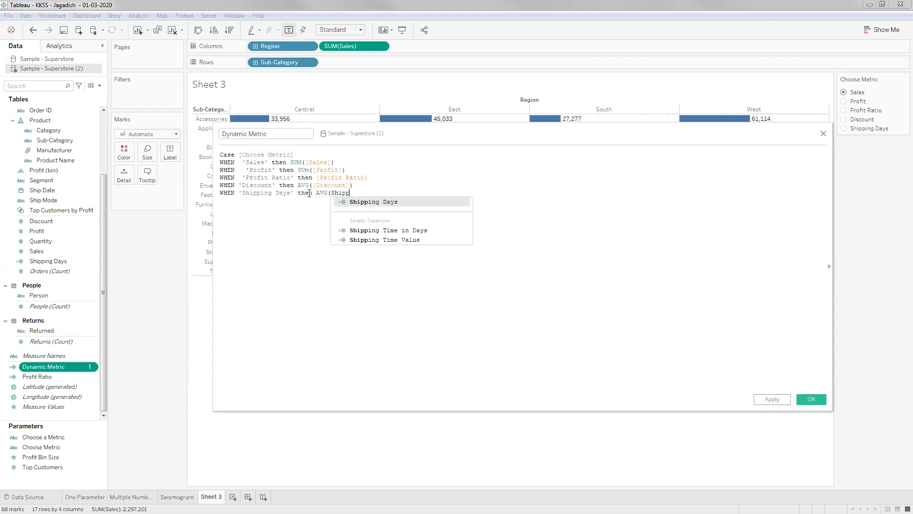
{"action": "key", "text": "Return"}
{"action": "type", "text": ")"}
{"action": "key", "text": "Return"}
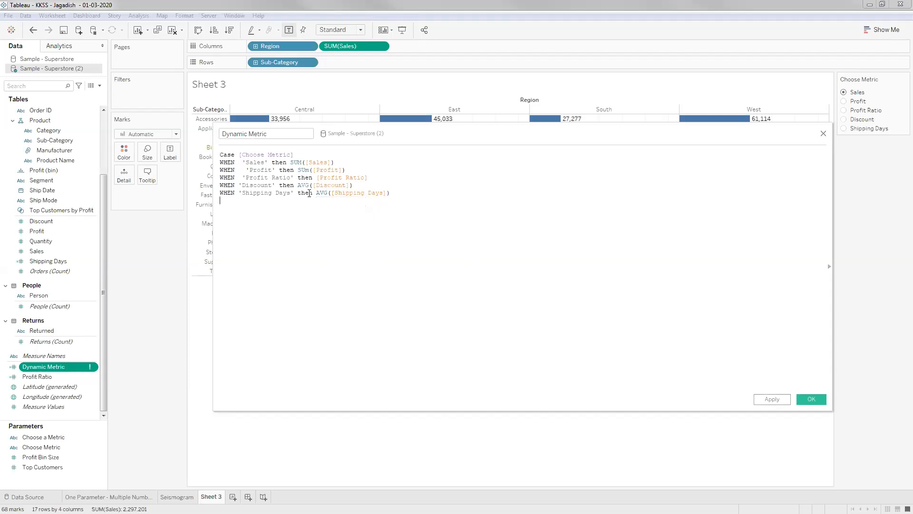
Step: Close the CASE formula with end, save it, and replace SUM(Sales) on Columns with Dynamic Metric
{"action": "type", "text": "end"}
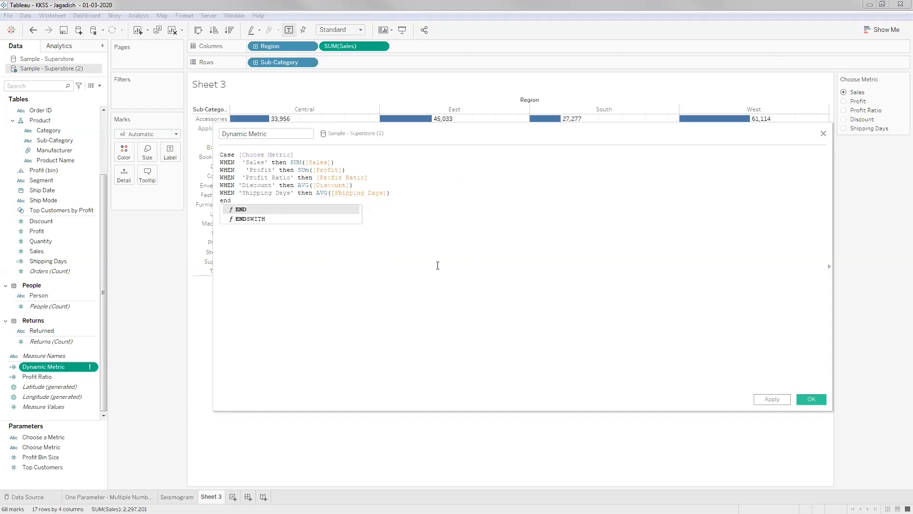
{"action": "left_click", "coordinate": [819, 399]}
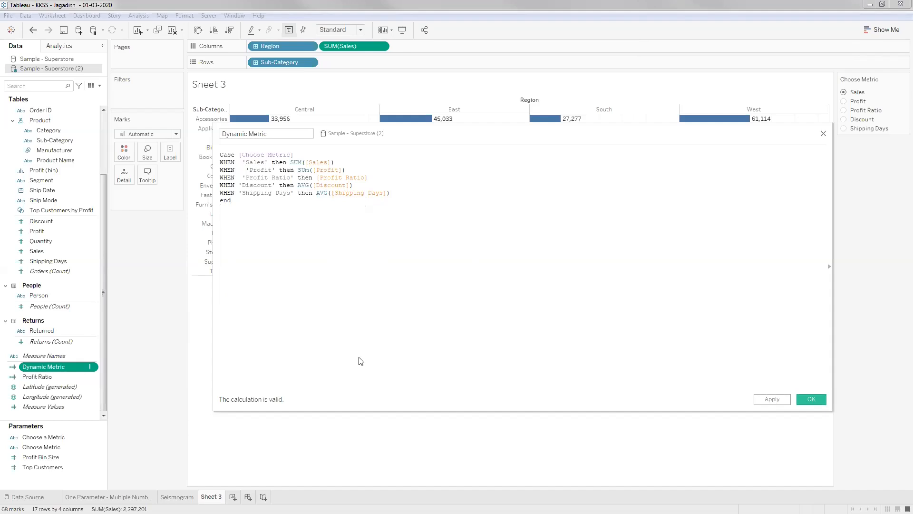
{"action": "left_click_drag", "start_coordinate": [76, 366], "coordinate": [352, 50]}
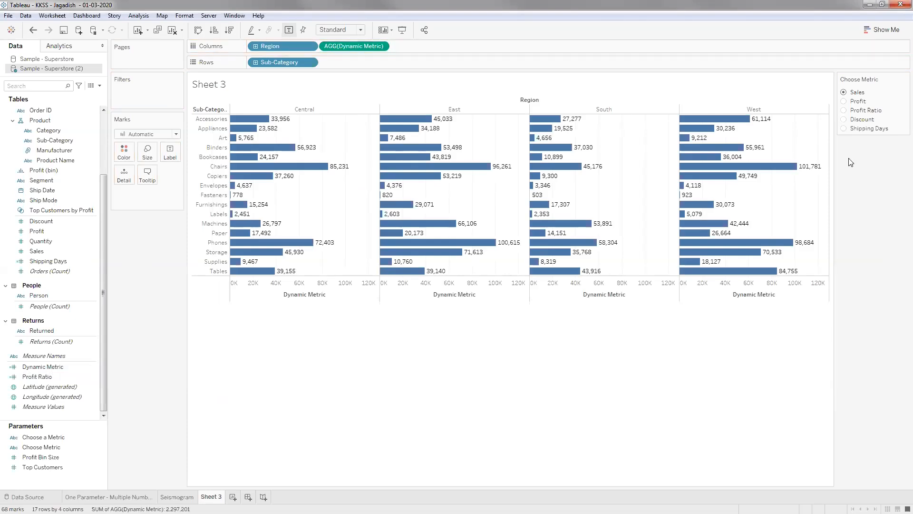
Step: Check the bar chart under the Choose Metric options Profit, Profit Ratio, Discount and Sales, ending on Shipping Days
{"action": "left_click", "coordinate": [844, 102]}
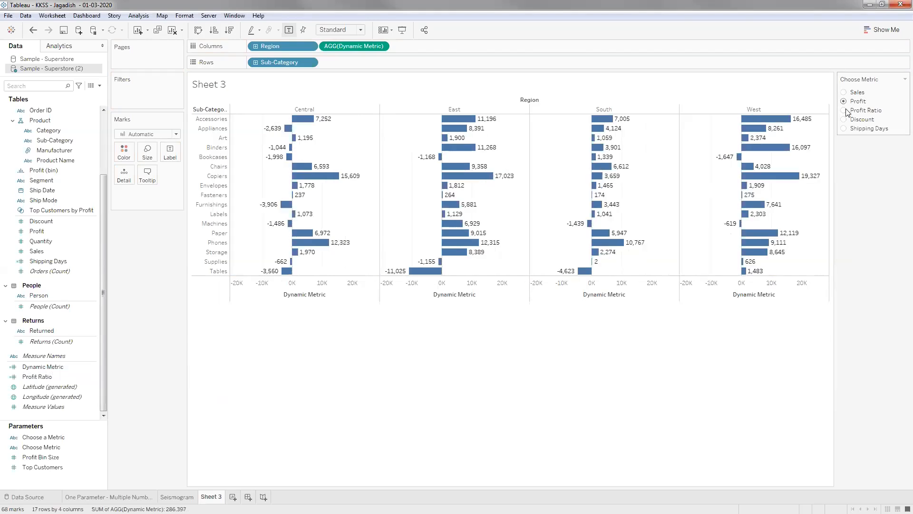
{"action": "left_click", "coordinate": [844, 110]}
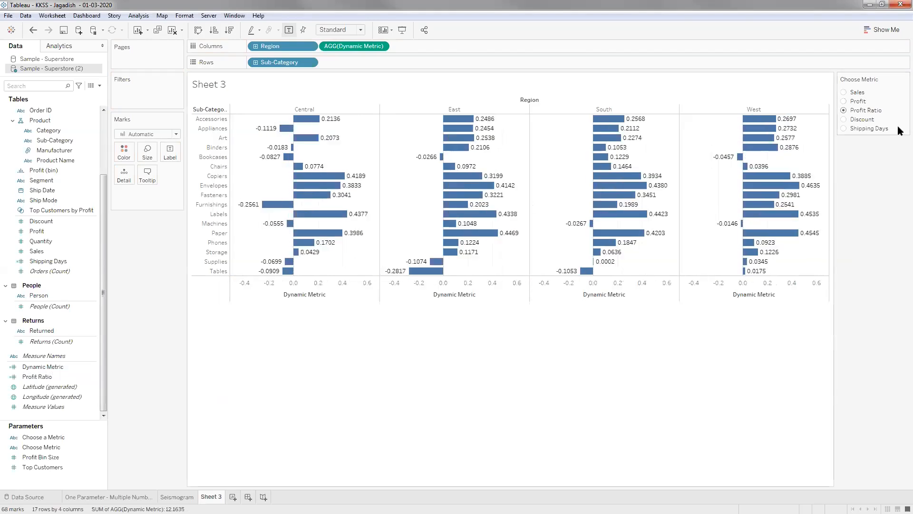
{"action": "left_click", "coordinate": [861, 120]}
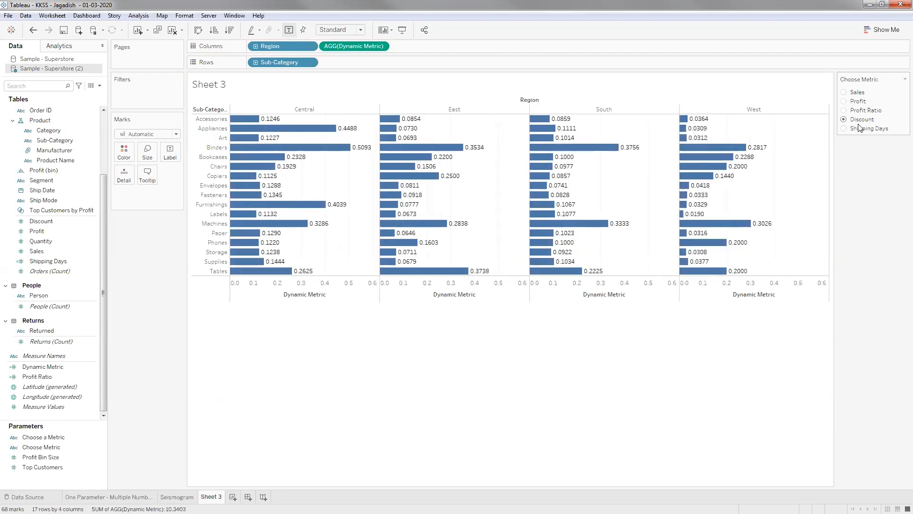
{"action": "left_click", "coordinate": [844, 92]}
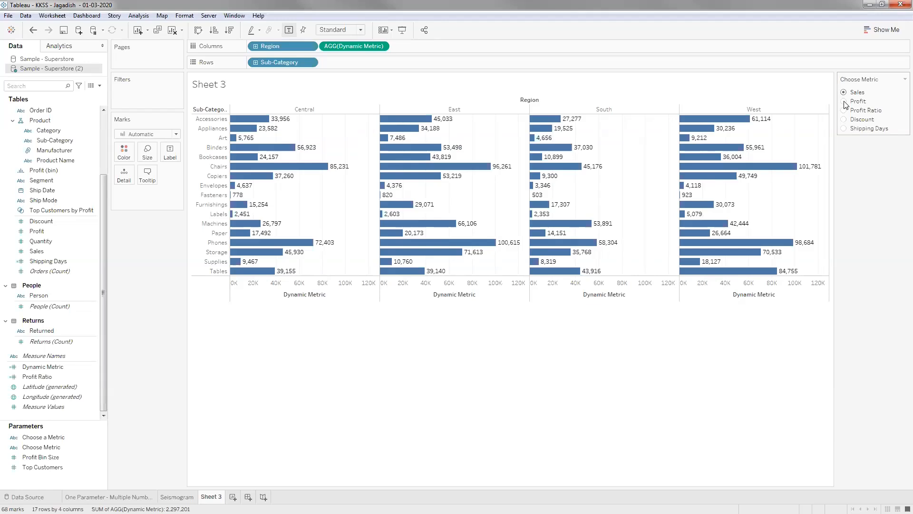
{"action": "left_click", "coordinate": [844, 102]}
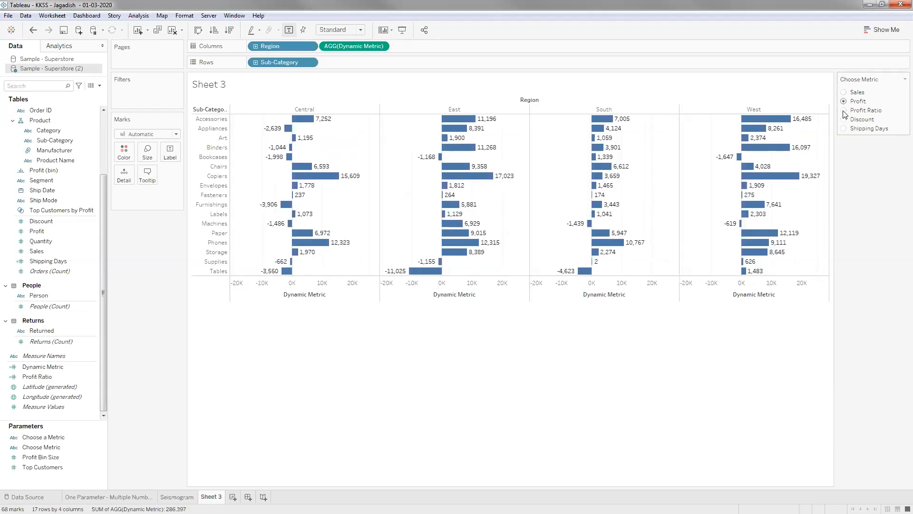
{"action": "left_click", "coordinate": [843, 110]}
{"action": "mouse_move", "coordinate": [480, 133]}
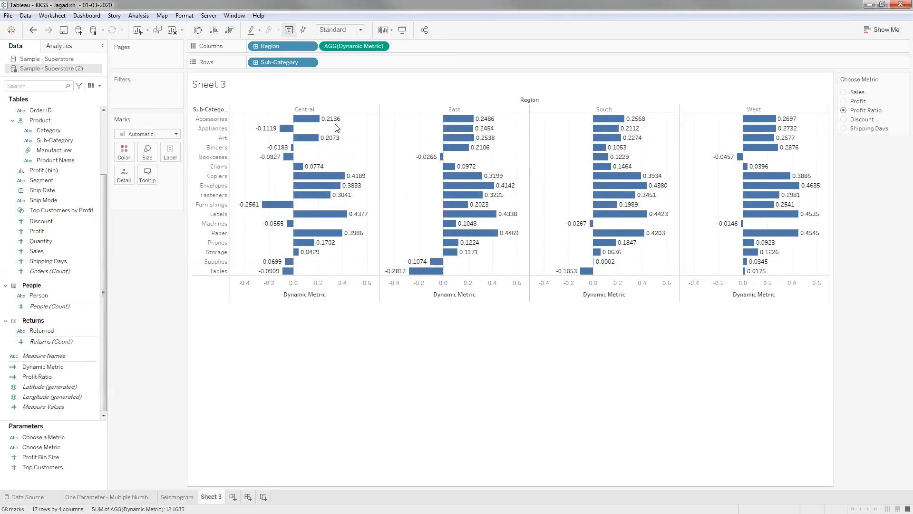
{"action": "left_click", "coordinate": [845, 122]}
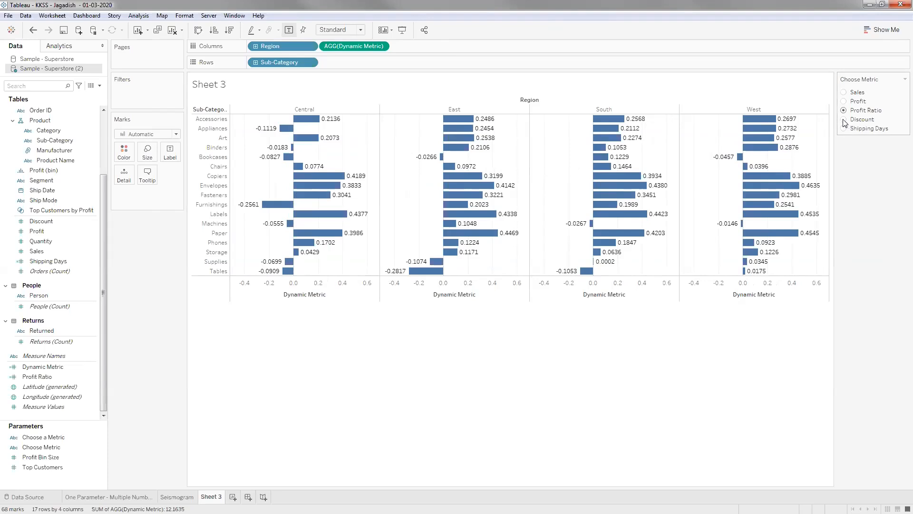
{"action": "mouse_move", "coordinate": [418, 135]}
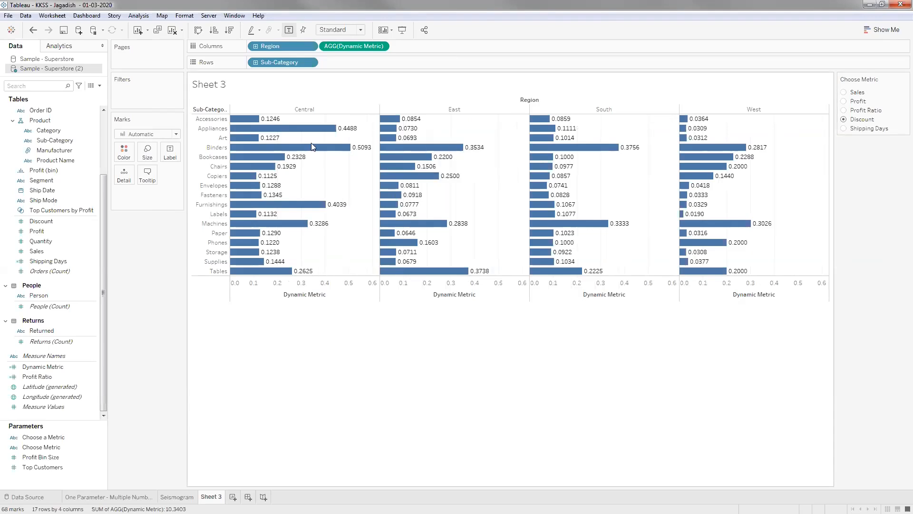
{"action": "left_click", "coordinate": [845, 130]}
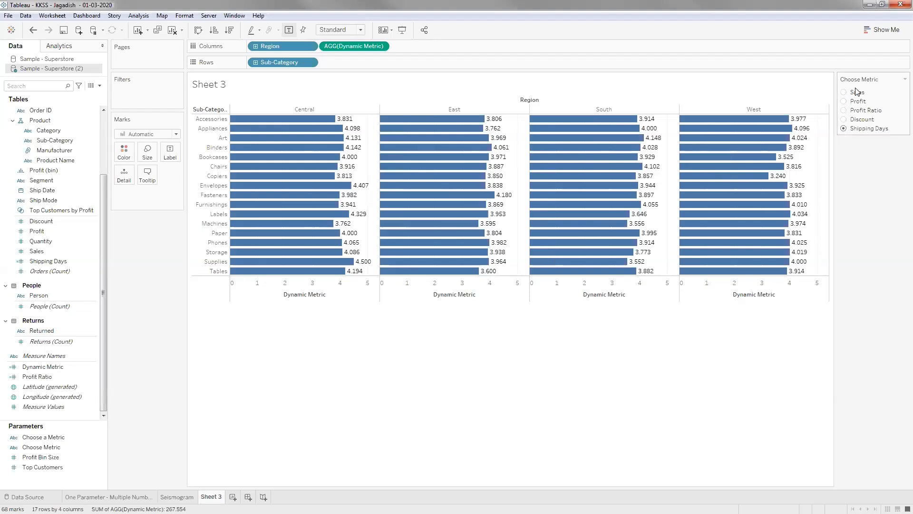
{"action": "left_click", "coordinate": [843, 127]}
Step: Create a calculated field named Sales Value, with its editor moved lower to uncover the chart
{"action": "left_click", "coordinate": [100, 86]}
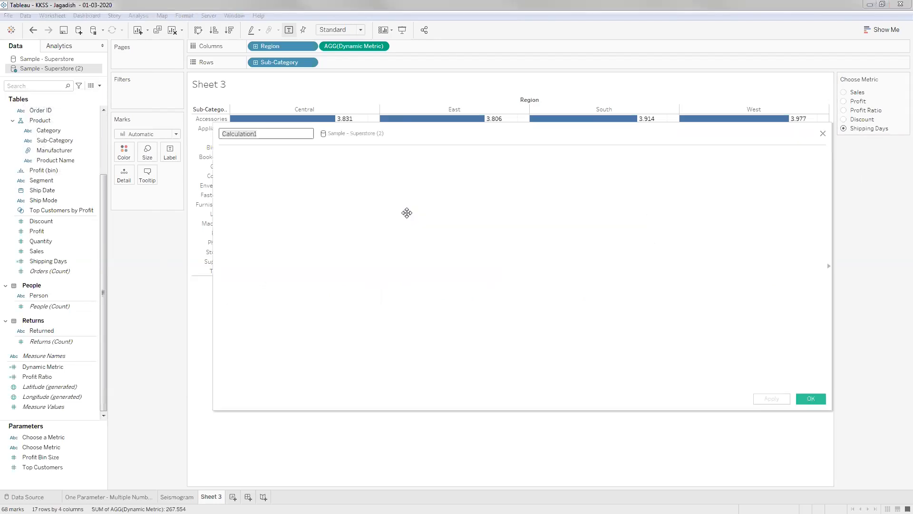
{"action": "left_click_drag", "start_coordinate": [524, 231], "coordinate": [540, 354]}
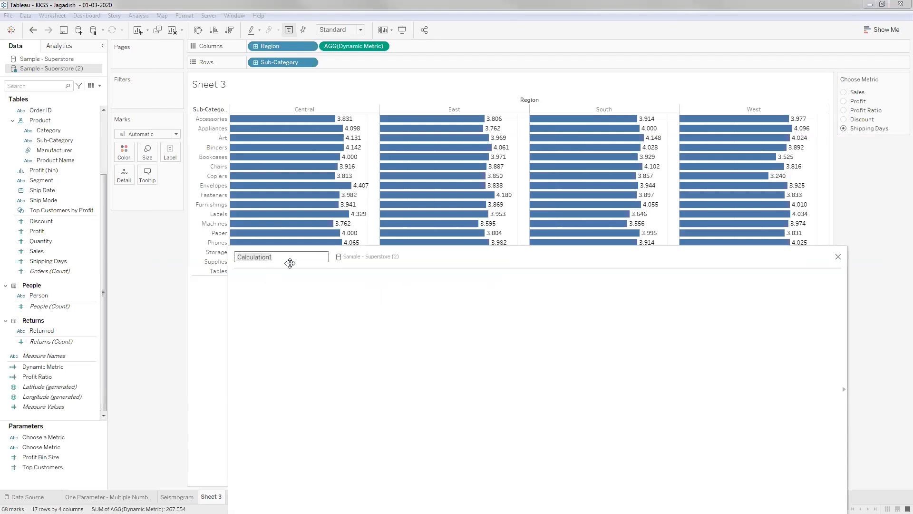
{"action": "key", "text": "BackSpace"}
{"action": "type", "text": "Sa"}
{"action": "type", "text": "les Value"}
Step: Write the Sales Value formula as IF [Choose Metric] = 'Sales' then sum(Sales) else null end, and enlarge the editor text
{"action": "left_click", "coordinate": [280, 284]}
{"action": "type", "text": "I"}
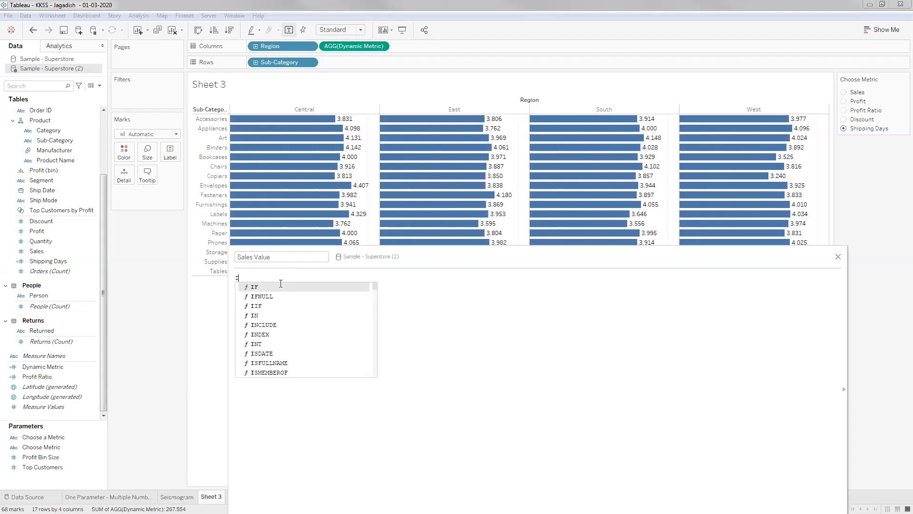
{"action": "type", "text": "F CHose"}
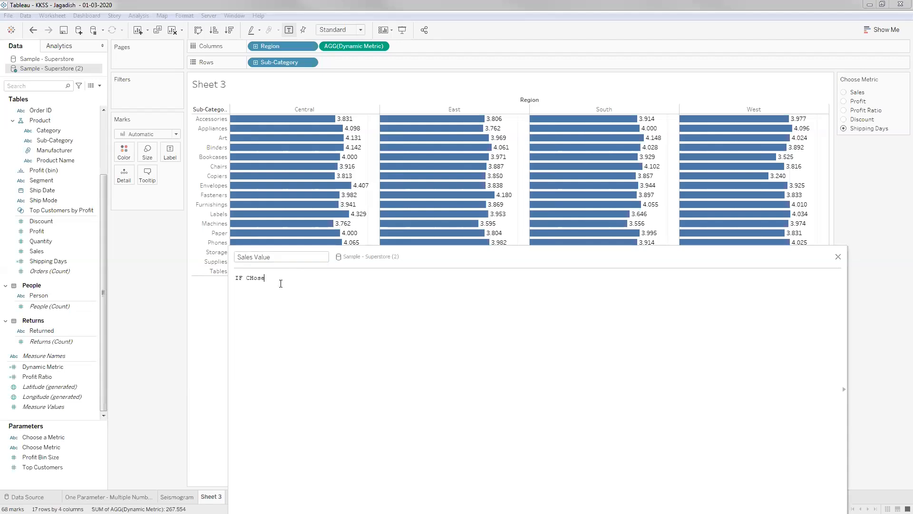
{"action": "key", "text": "BackSpace"}
{"action": "key", "text": "BackSpace"}
{"action": "key", "text": "BackSpace"}
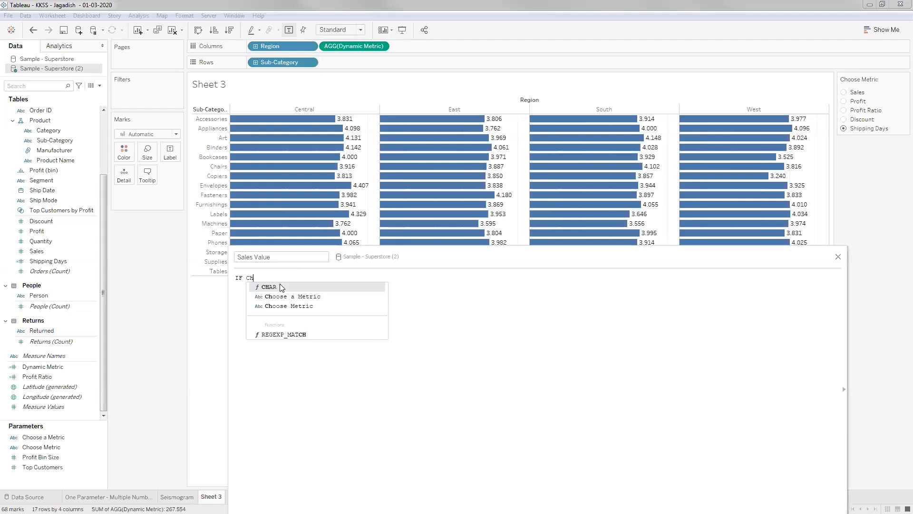
{"action": "type", "text": "o"}
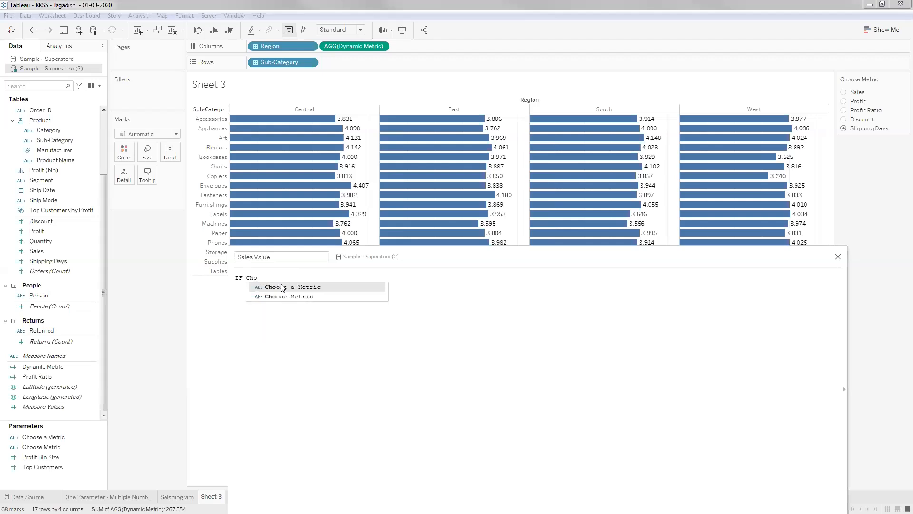
{"action": "double_click", "coordinate": [281, 296]}
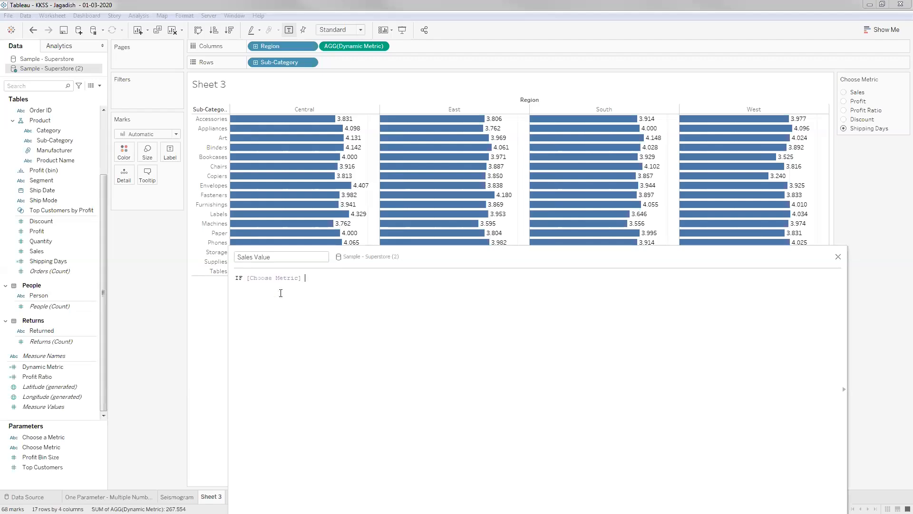
{"action": "type", "text": "= 'Sales' th"}
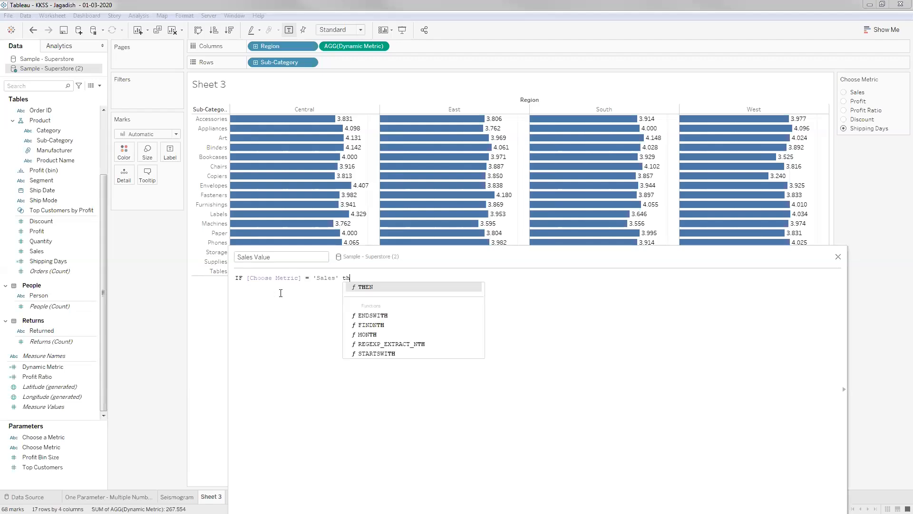
{"action": "type", "text": "en "}
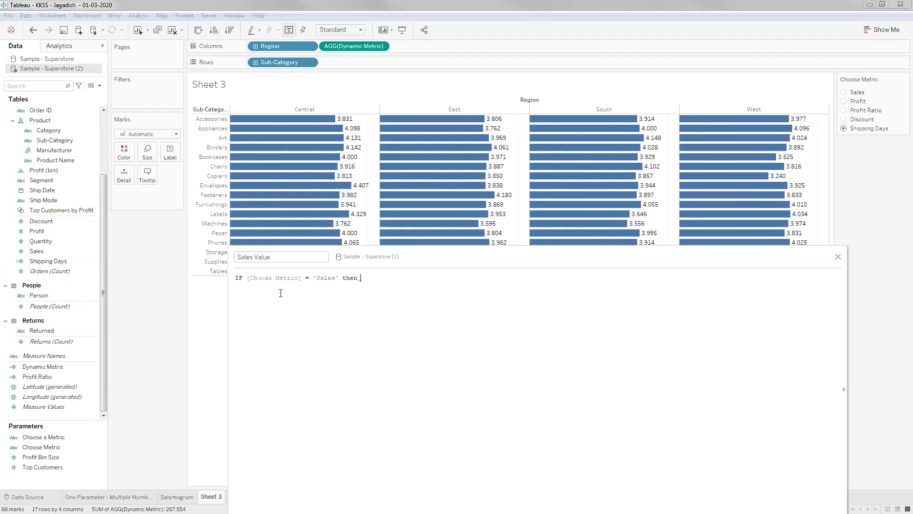
{"action": "type", "text": "sum(Sales) else null end"}
{"action": "scroll", "coordinate": [280, 293], "scroll_direction": "up", "scroll_amount": 2}
{"action": "scroll", "coordinate": [278, 310], "scroll_direction": "up", "scroll_amount": 1}
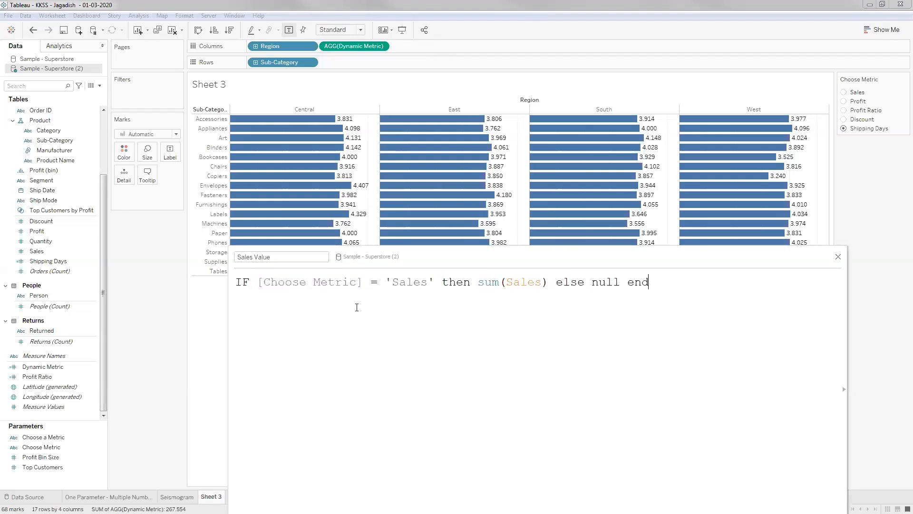
{"action": "left_click", "coordinate": [269, 257]}
{"action": "key", "text": "shift+Home"}
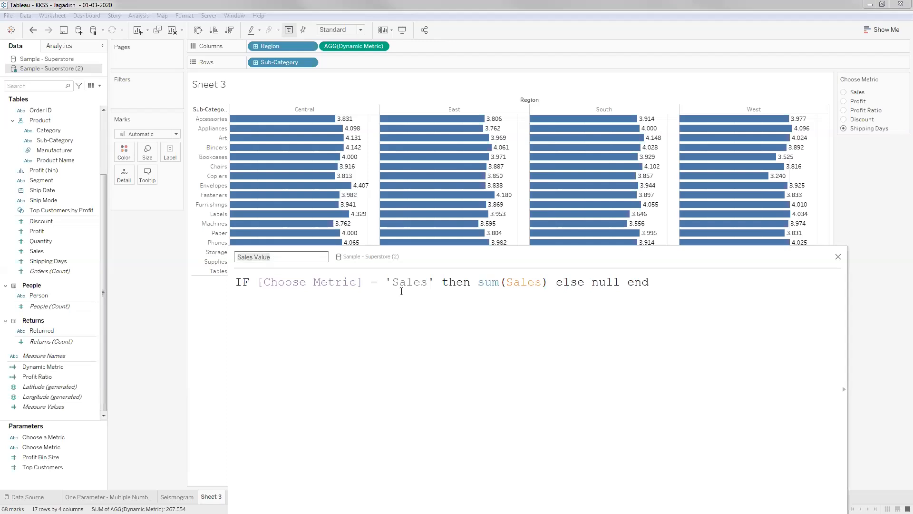
{"action": "double_click", "coordinate": [426, 281]}
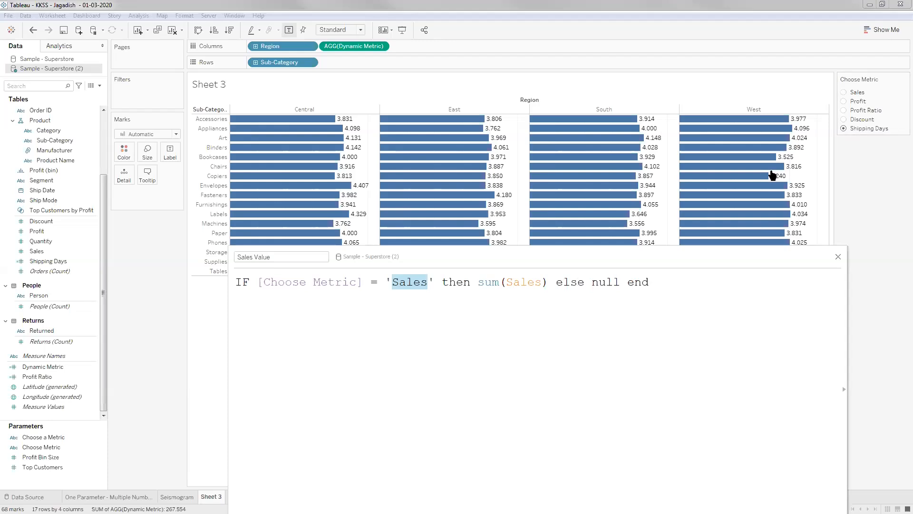
{"action": "double_click", "coordinate": [615, 281]}
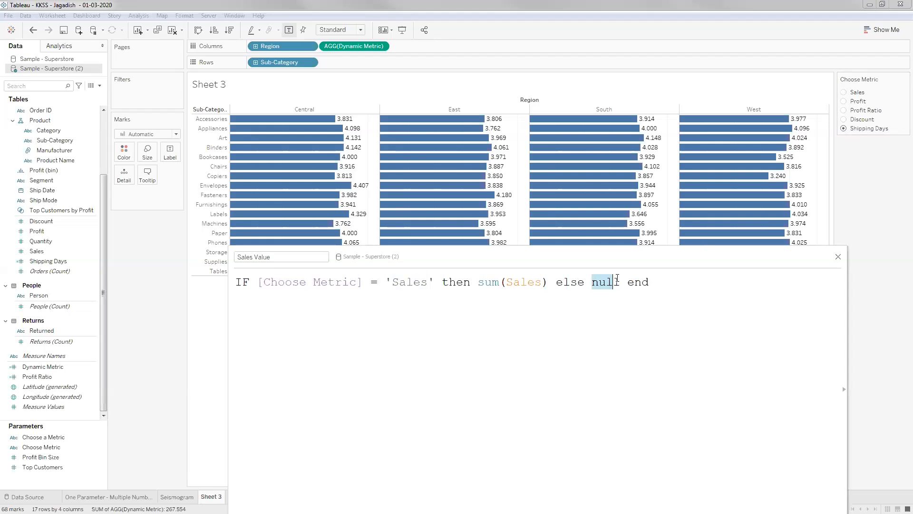
{"action": "type", "text": "nullnull"}
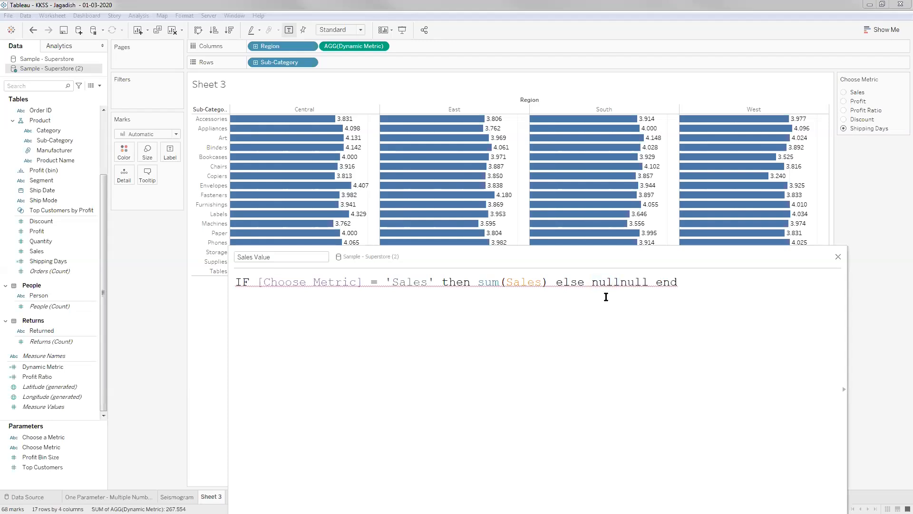
{"action": "key", "text": "ctrl+z"}
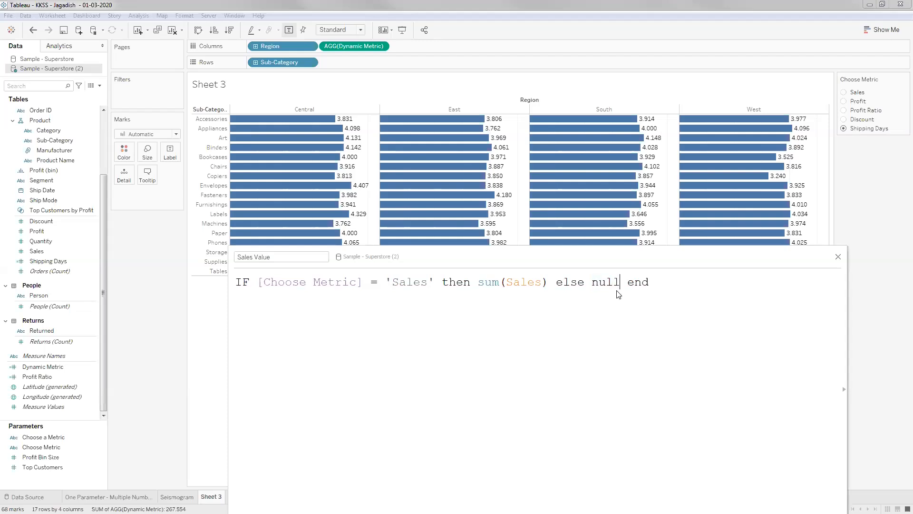
Step: Re-enter the else result of the Sales Value formula as the suggested NULL keyword in capitals
{"action": "key", "text": "BackSpace"}
{"action": "key", "text": "BackSpace"}
{"action": "key", "text": "BackSpace"}
{"action": "key", "text": "BackSpace"}
{"action": "type", "text": "Nu"}
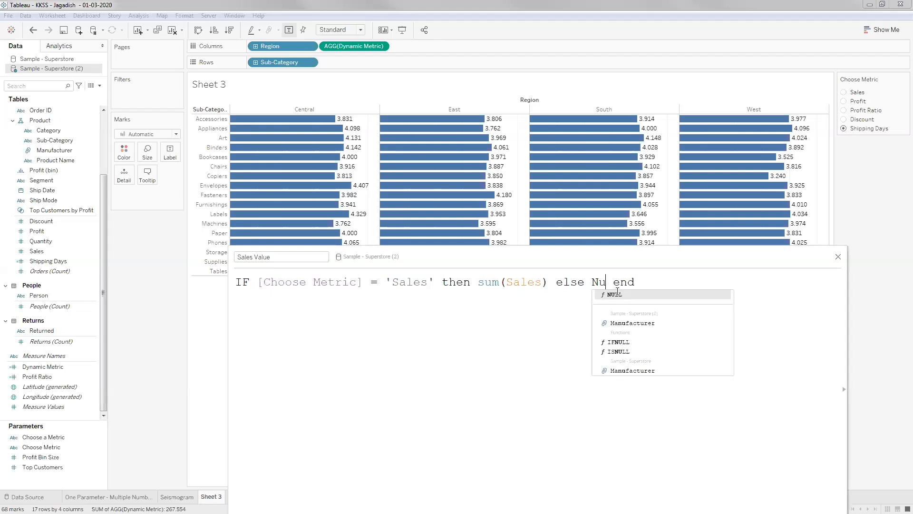
{"action": "left_click", "coordinate": [618, 293]}
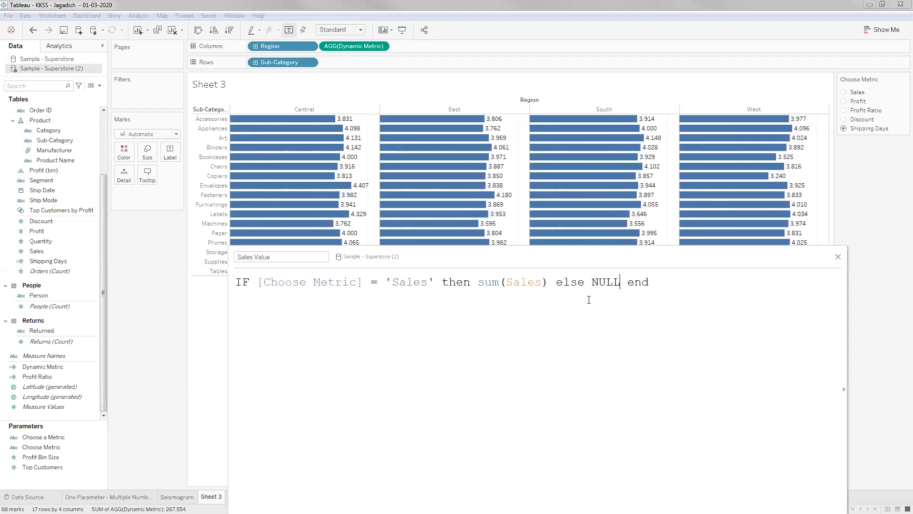
Step: Replace sum(Sales) in the then branch of the Sales Value formula with the [Dynamic Metric] field
{"action": "left_click", "coordinate": [549, 283]}
{"action": "key", "text": "BackSpace"}
{"action": "key", "text": "BackSpace"}
{"action": "key", "text": "BackSpace"}
{"action": "key", "text": "BackSpace"}
{"action": "key", "text": "BackSpace"}
{"action": "key", "text": "BackSpace"}
{"action": "key", "text": "BackSpace"}
{"action": "key", "text": "BackSpace"}
{"action": "key", "text": "BackSpace"}
{"action": "key", "text": "BackSpace"}
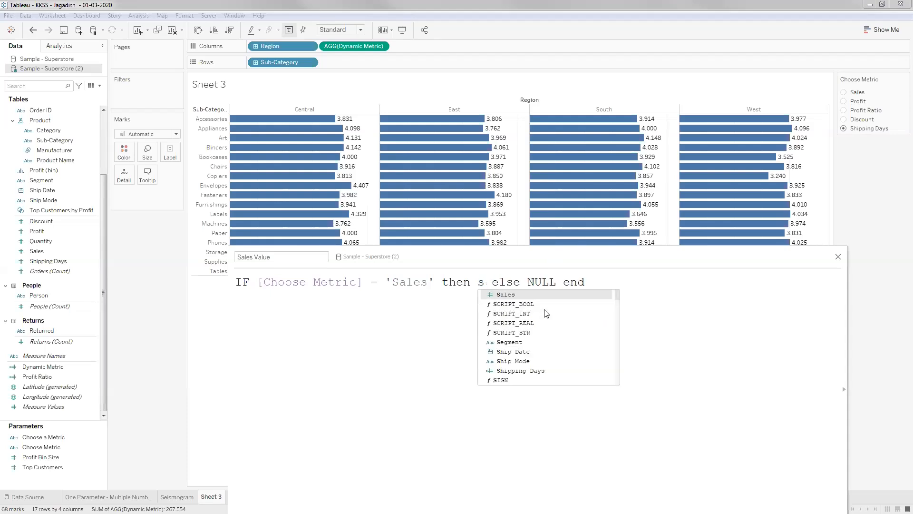
{"action": "type", "text": "Dyn"}
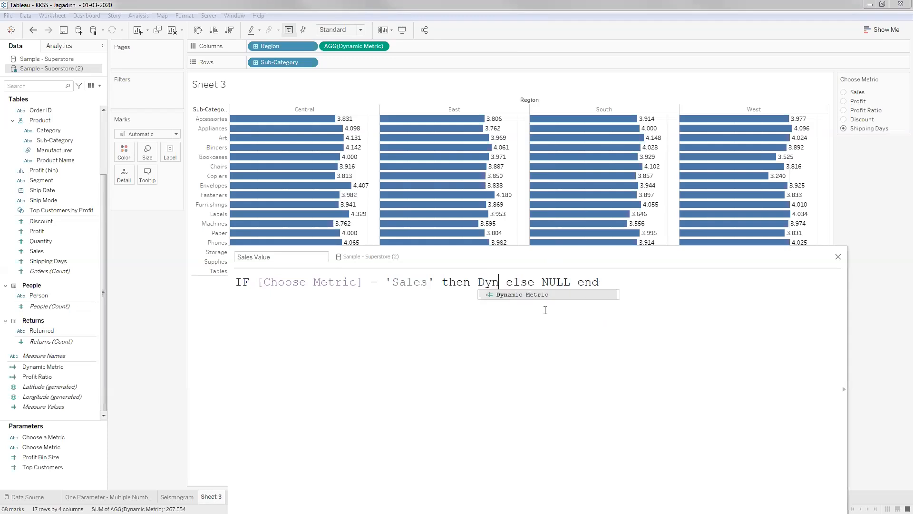
{"action": "key", "text": "Return"}
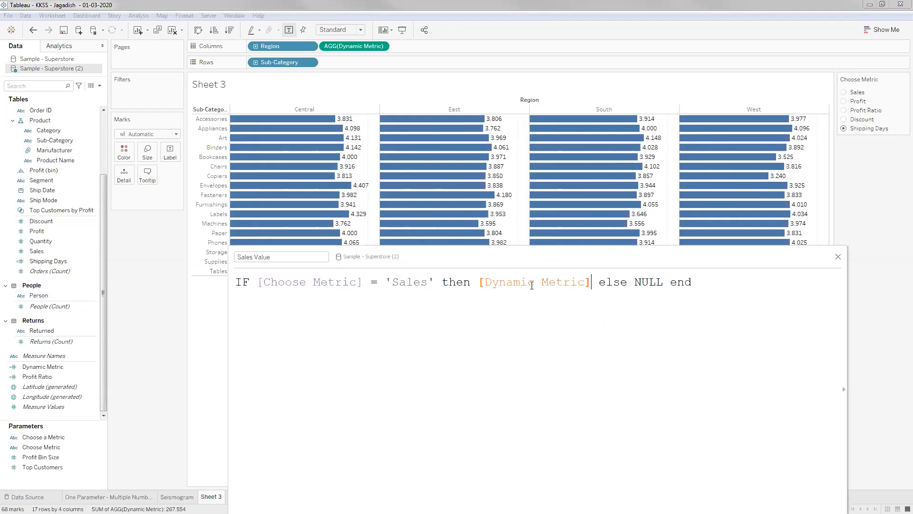
Step: Move the calculation editor higher, copy the whole IF formula and paste four copies below it, separated by blank lines
{"action": "left_click", "coordinate": [41, 367]}
{"action": "left_click_drag", "start_coordinate": [679, 258], "coordinate": [674, 158]}
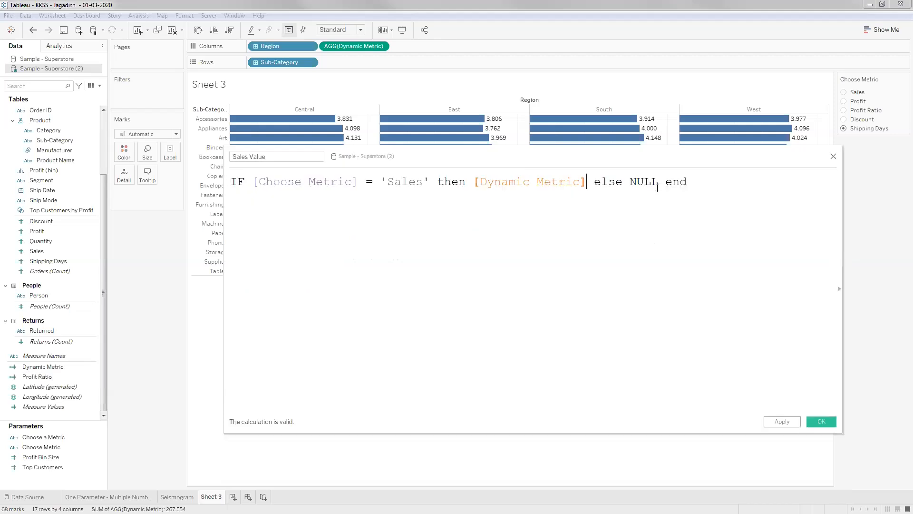
{"action": "key", "text": "ctrl+a"}
{"action": "key", "text": "ctrl+c"}
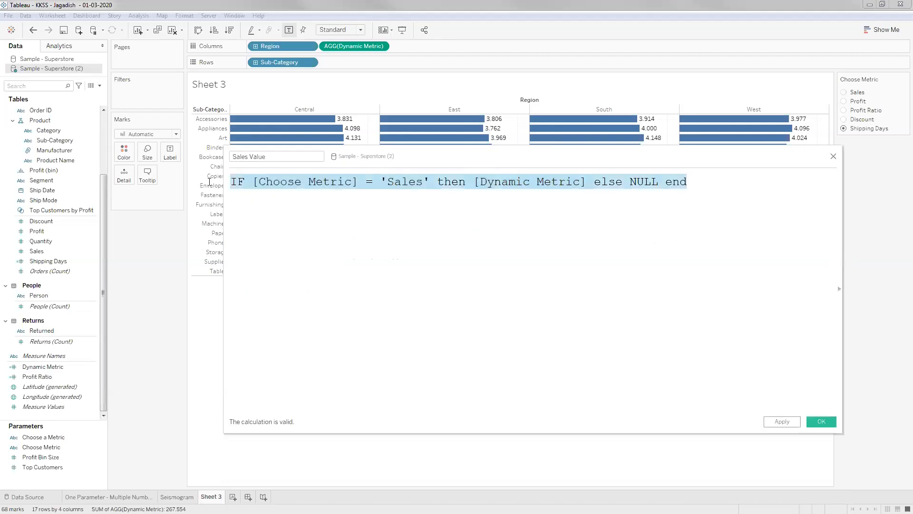
{"action": "left_click", "coordinate": [701, 188]}
{"action": "key", "text": "Return"}
{"action": "key", "text": "Return"}
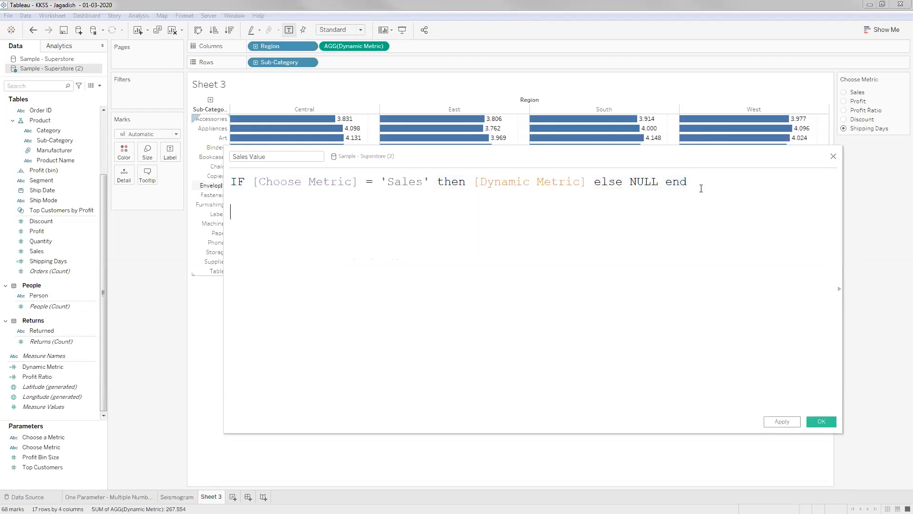
{"action": "key", "text": "ctrl+v"}
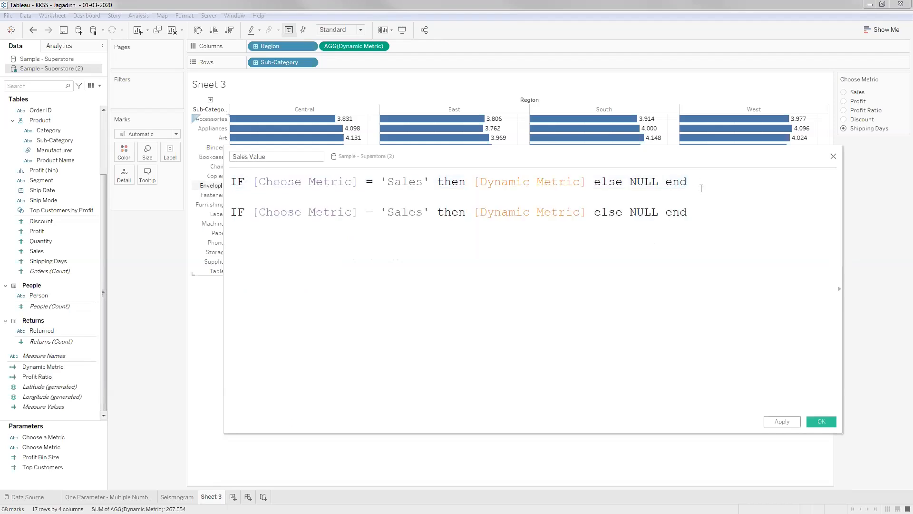
{"action": "key", "text": "ctrl+v"}
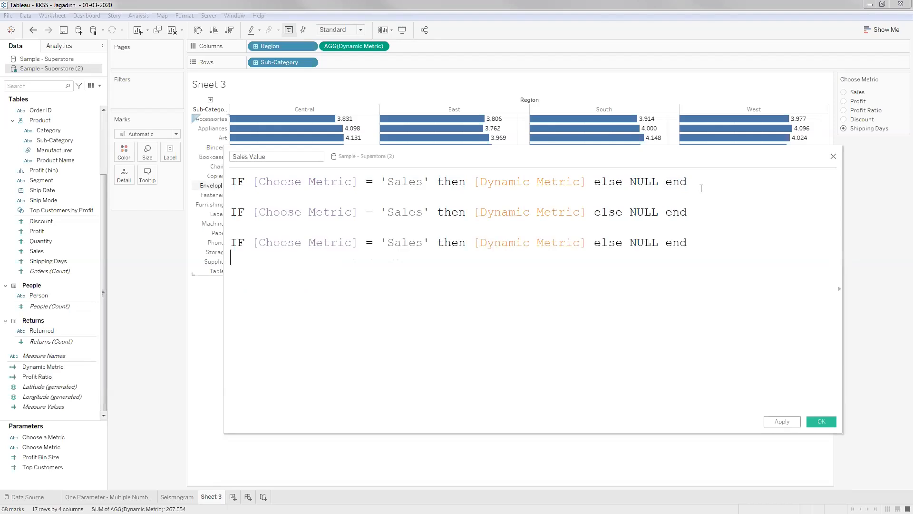
{"action": "key", "text": "ctrl+v"}
{"action": "key", "text": "ctrl+v"}
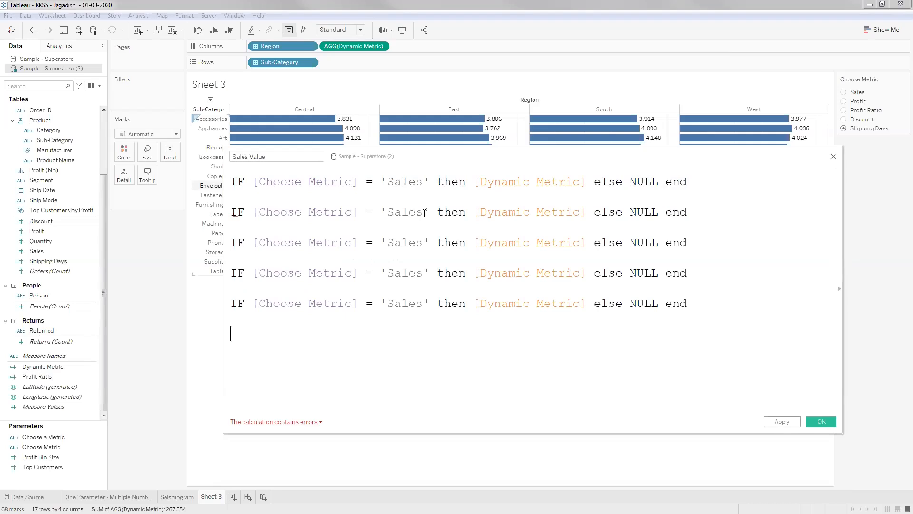
Step: Set the metric compared in the second IF formula to 'Profit'
{"action": "key", "text": "BackSpace"}
{"action": "key", "text": "BackSpace"}
{"action": "key", "text": "BackSpace"}
{"action": "key", "text": "BackSpace"}
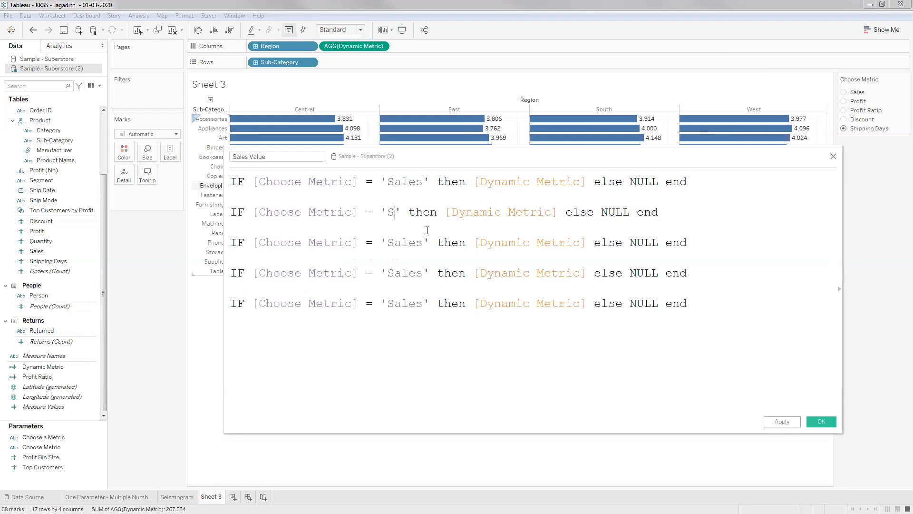
{"action": "key", "text": "BackSpace"}
{"action": "type", "text": "Proft"}
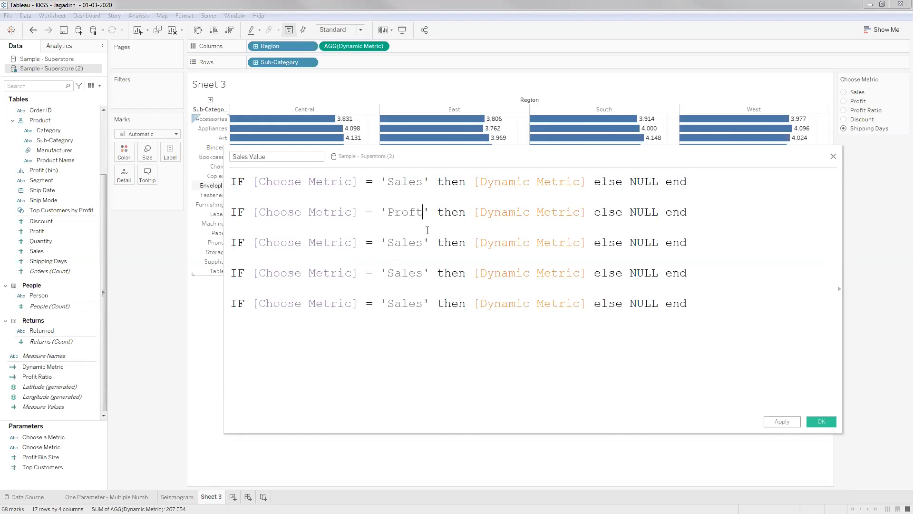
{"action": "key", "text": "BackSpace"}
{"action": "type", "text": "it"}
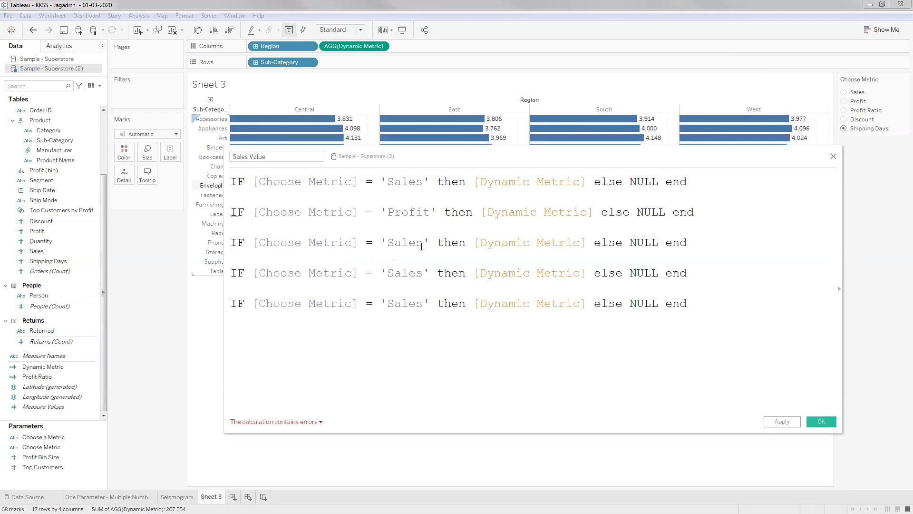
Step: Set the metric compared in the third IF formula to 'Profit Ratio'
{"action": "key", "text": "BackSpace"}
{"action": "key", "text": "BackSpace"}
{"action": "key", "text": "BackSpace"}
{"action": "key", "text": "BackSpace"}
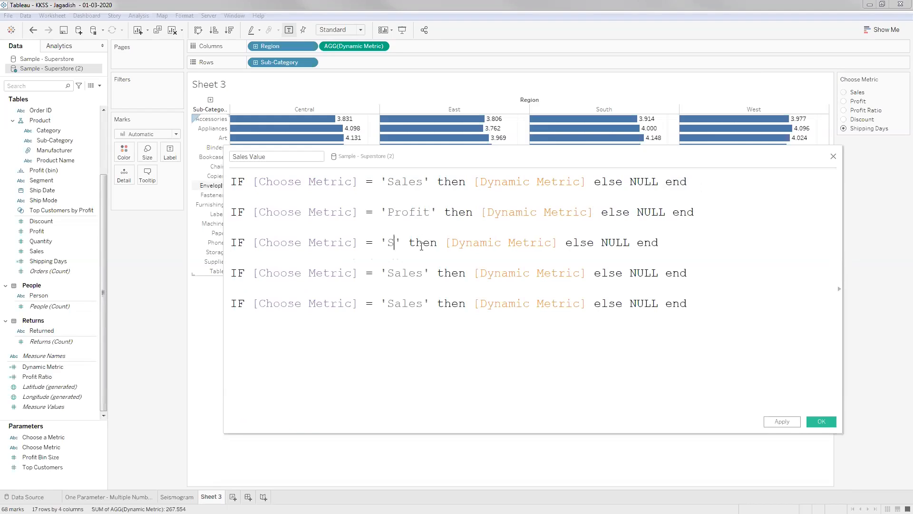
{"action": "key", "text": "BackSpace"}
{"action": "type", "text": "Profit "}
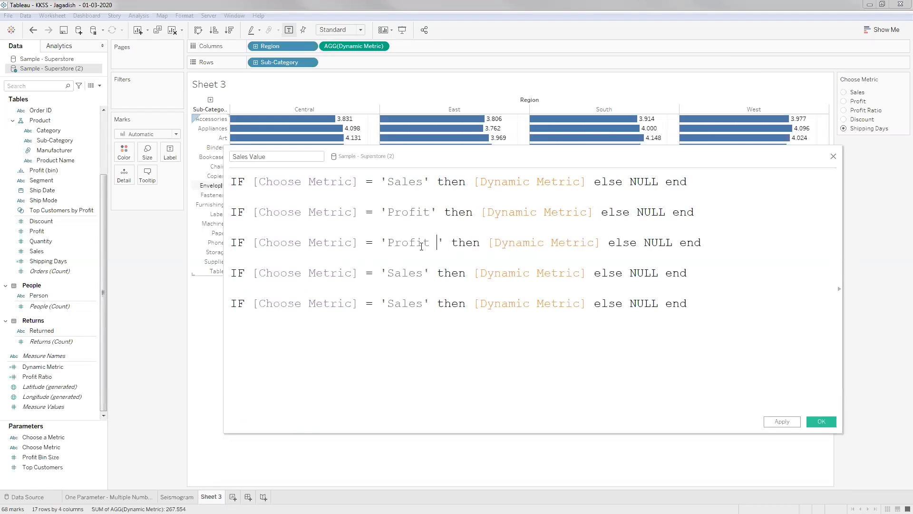
{"action": "type", "text": "Ratio"}
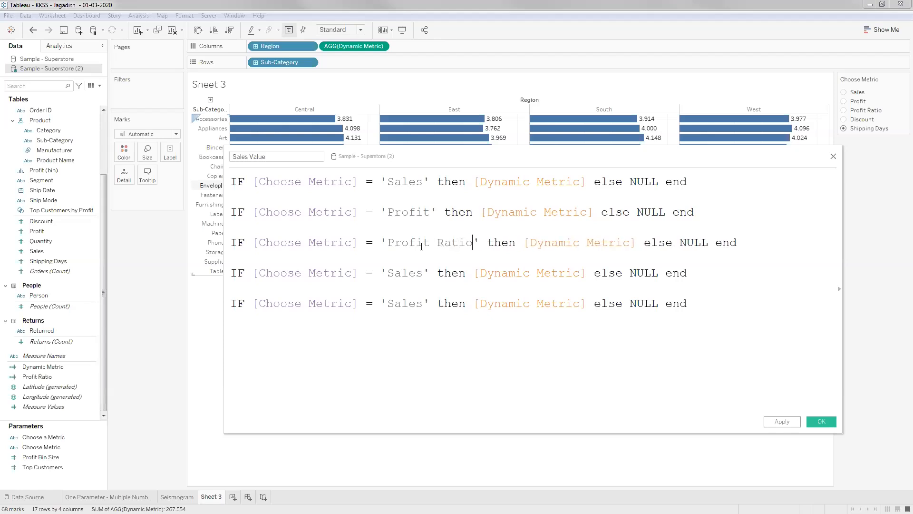
Step: Set the metric compared in the fourth IF formula to 'Discount'
{"action": "left_click", "coordinate": [423, 273]}
{"action": "key", "text": "BackSpace"}
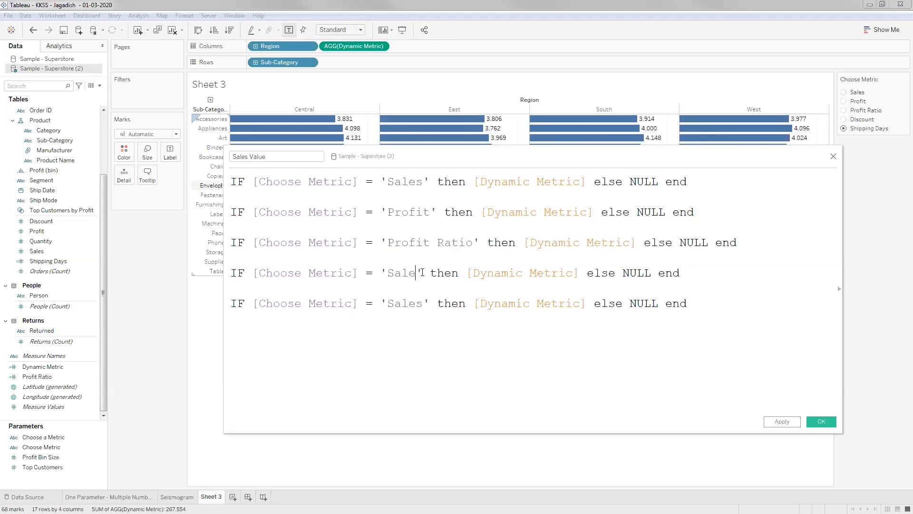
{"action": "key", "text": "BackSpace"}
{"action": "key", "text": "BackSpace"}
{"action": "key", "text": "BackSpace"}
{"action": "key", "text": "BackSpace"}
{"action": "type", "text": "Dis"}
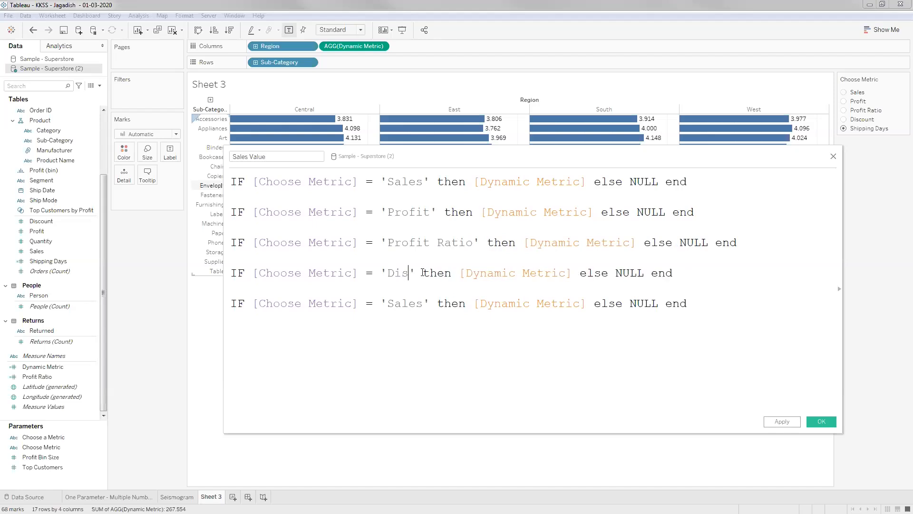
{"action": "type", "text": "count"}
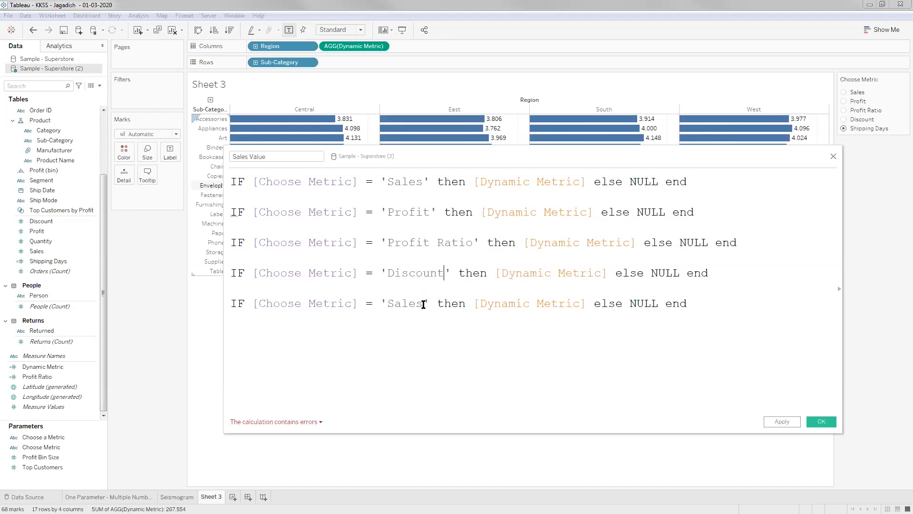
Step: Set the metric compared in the fifth IF formula to 'Shipping Days'
{"action": "key", "text": "BackSpace"}
{"action": "key", "text": "BackSpace"}
{"action": "key", "text": "BackSpace"}
{"action": "key", "text": "BackSpace"}
{"action": "key", "text": "BackSpace"}
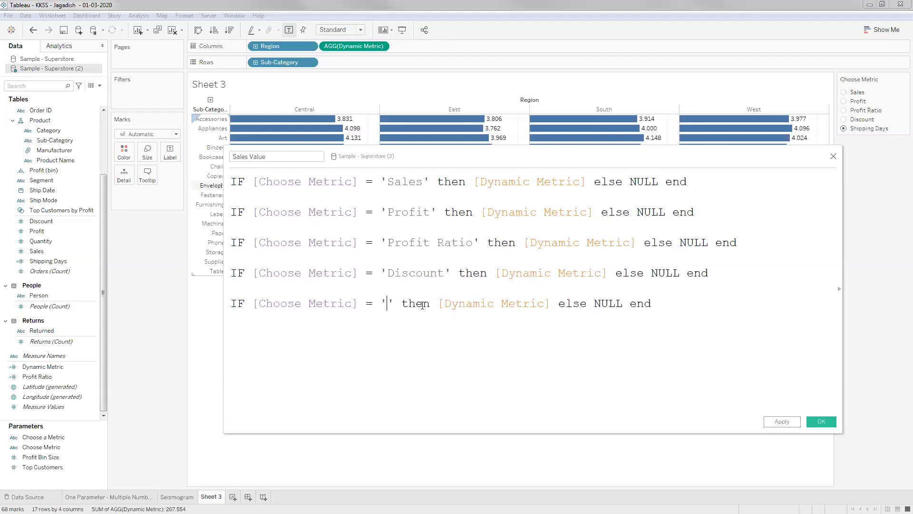
{"action": "type", "text": "Shi"}
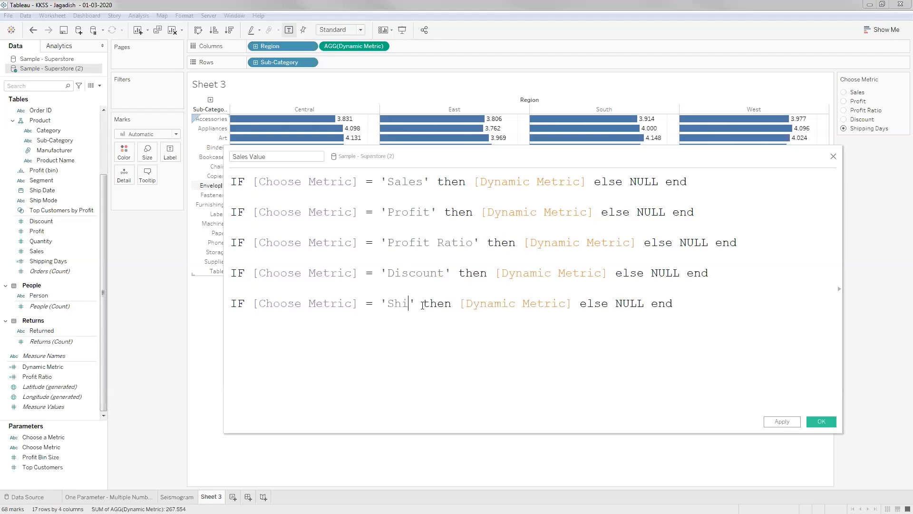
{"action": "type", "text": "pping "}
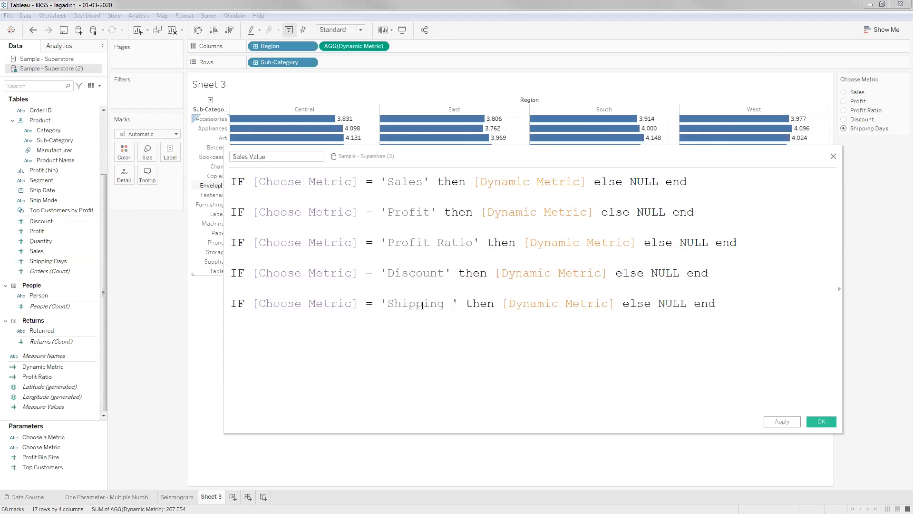
{"action": "type", "text": "Days"}
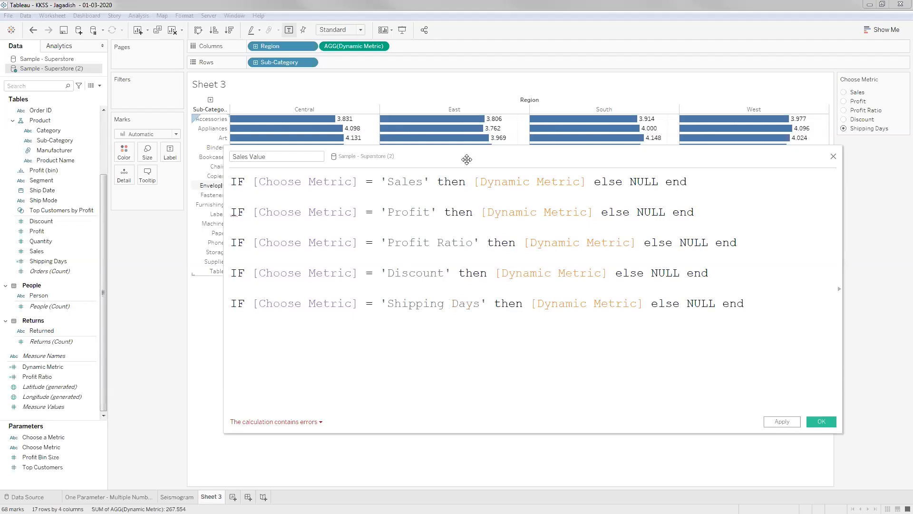
Step: Create a separate calculated field from the 'Profit' IF formula in the data source's field list and name it Profit Value
{"action": "left_click_drag", "start_coordinate": [466, 157], "coordinate": [485, 163]}
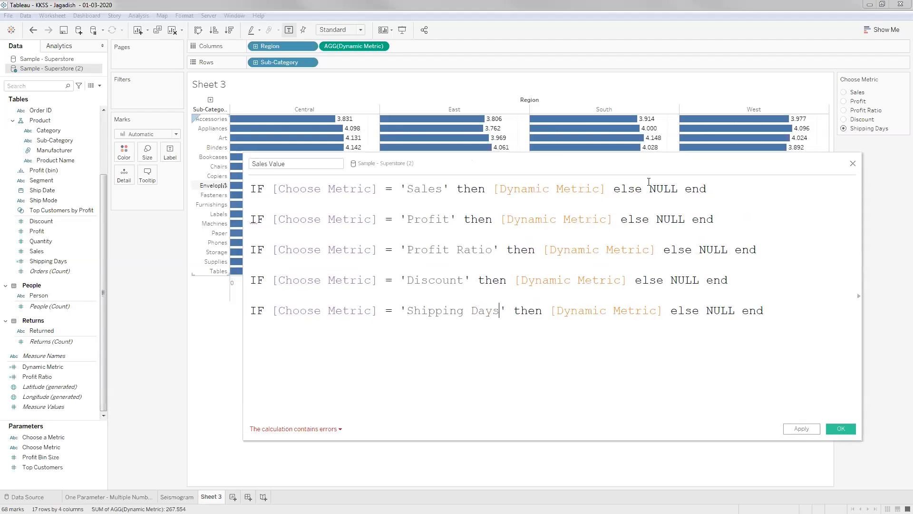
{"action": "left_click", "coordinate": [715, 219]}
{"action": "left_click", "coordinate": [252, 220], "text": "shift"}
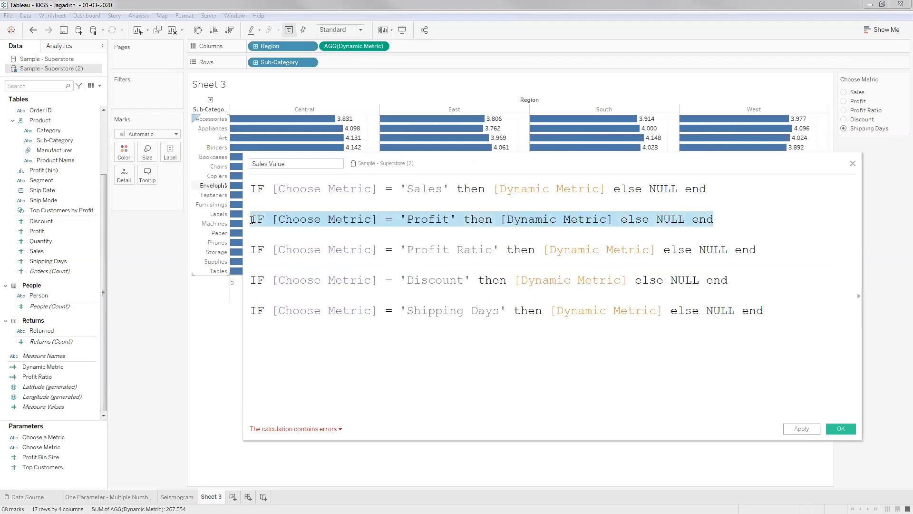
{"action": "left_click_drag", "start_coordinate": [304, 220], "coordinate": [55, 377]}
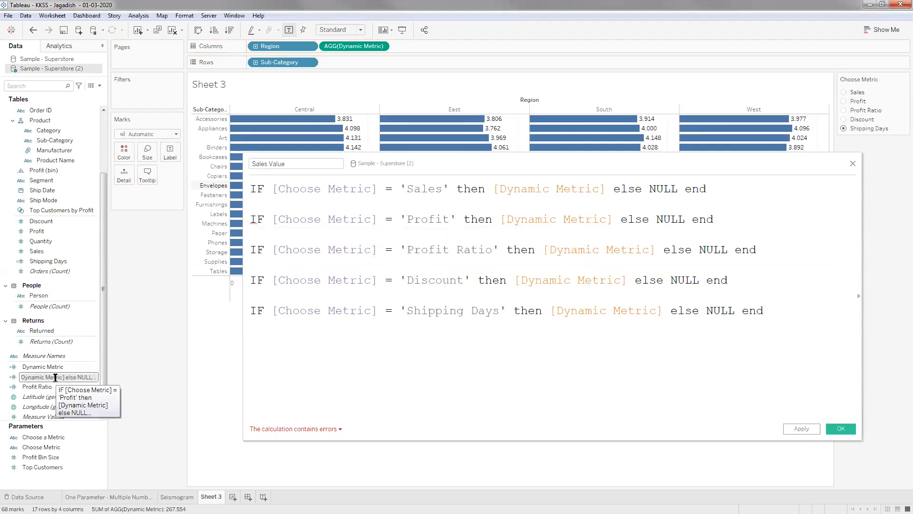
{"action": "type", "text": "Profit "}
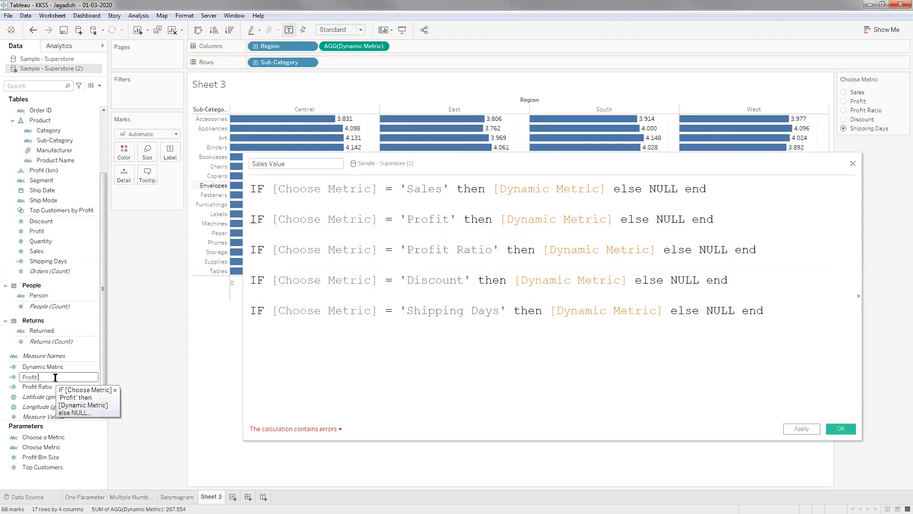
{"action": "type", "text": "Value"}
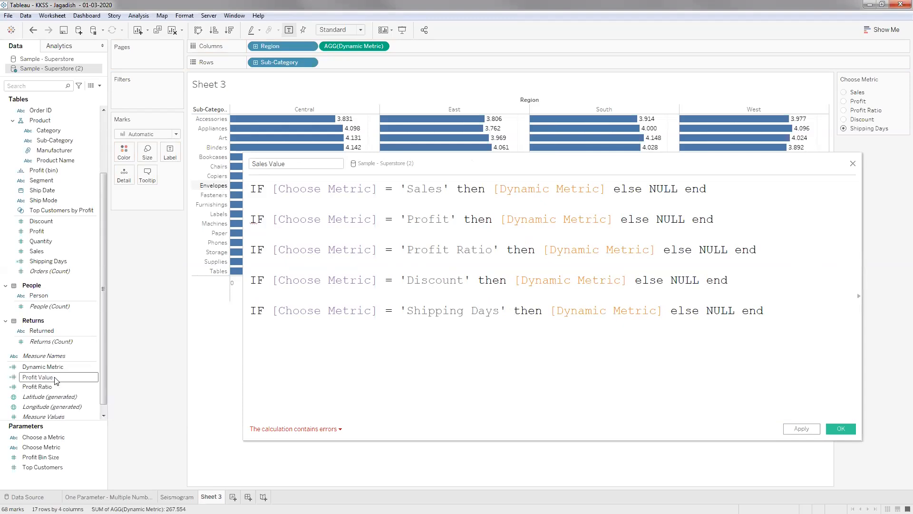
{"action": "key", "text": "Return"}
Step: Create a calculated field from the 'Profit Ratio' IF formula and name it Profit Ratio Value
{"action": "left_click", "coordinate": [758, 249]}
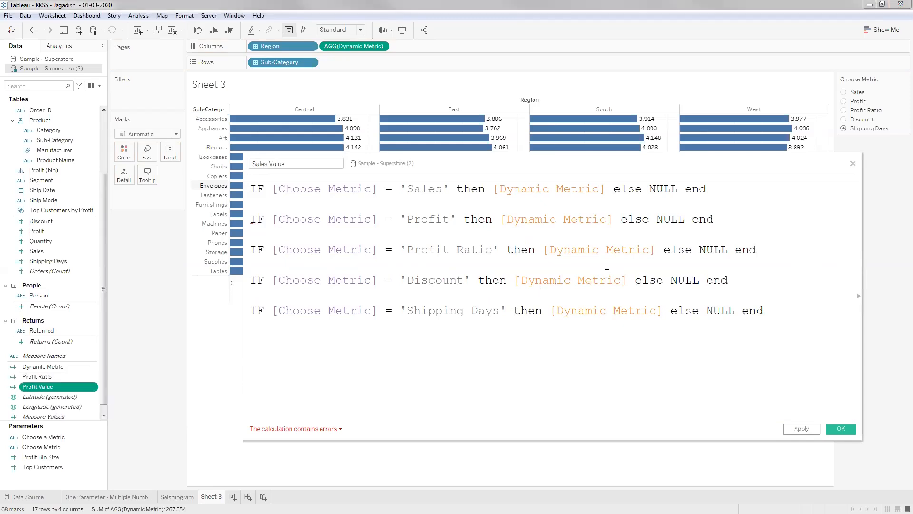
{"action": "left_click", "coordinate": [248, 258], "text": "shift"}
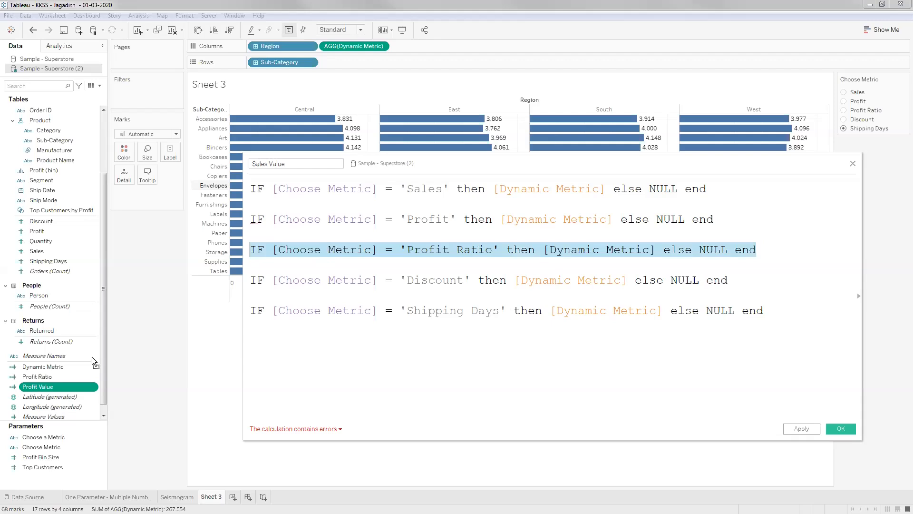
{"action": "left_click_drag", "start_coordinate": [50, 387], "coordinate": [61, 390]}
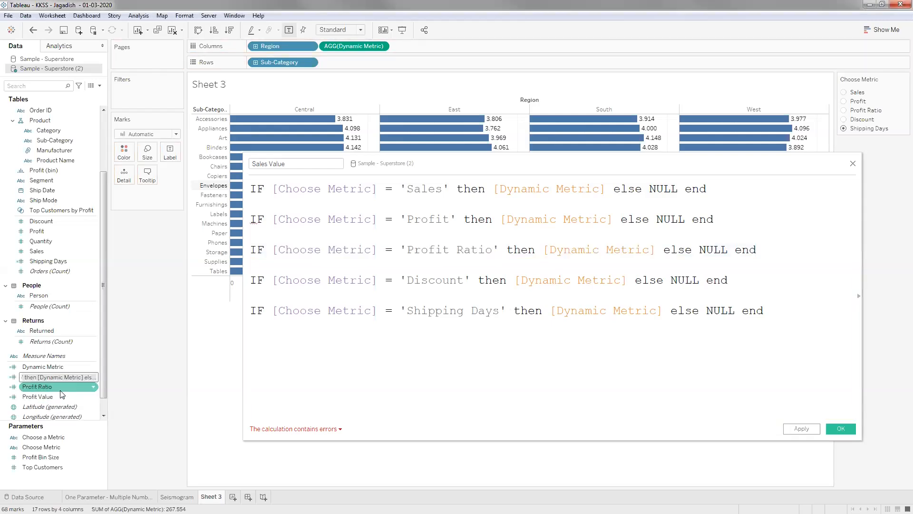
{"action": "type", "text": "Profit"}
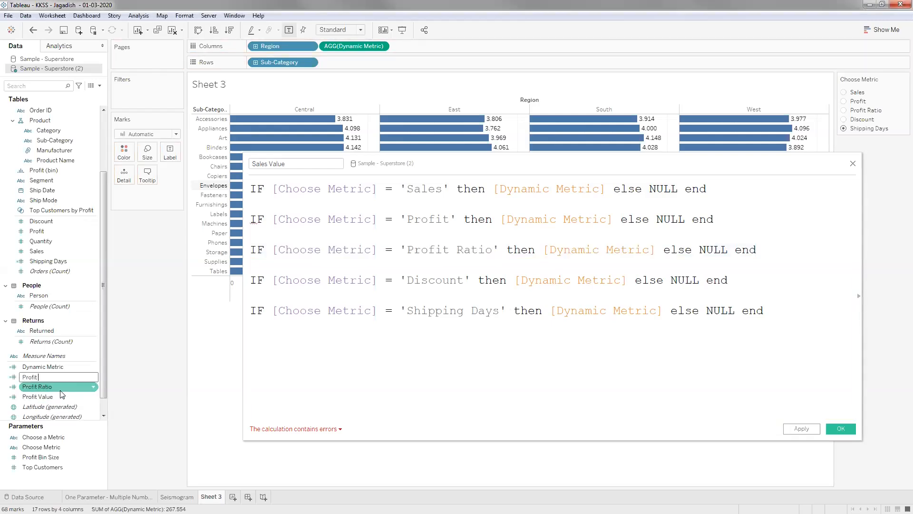
{"action": "type", "text": " Ratio Value"}
{"action": "key", "text": "Return"}
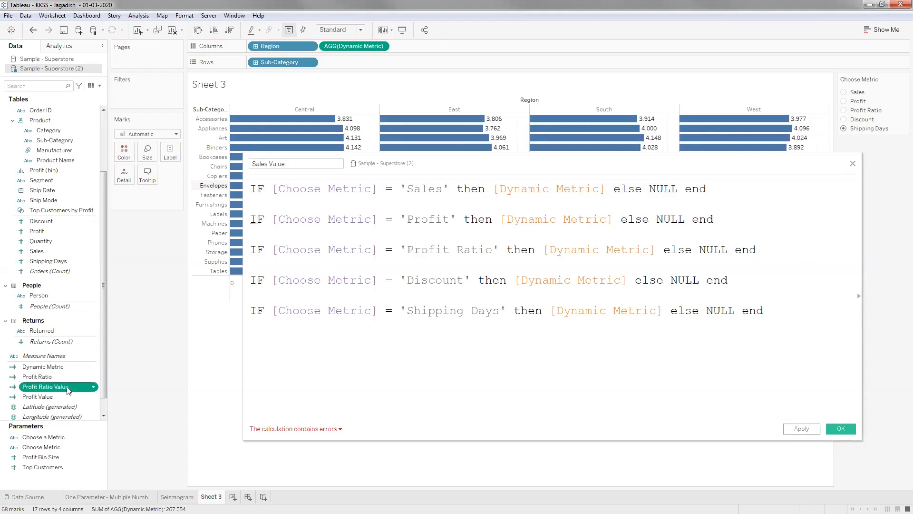
Step: Create a calculated field from the 'Discount' IF formula and name it Discount Value
{"action": "left_click_drag", "start_coordinate": [729, 281], "coordinate": [60, 387]}
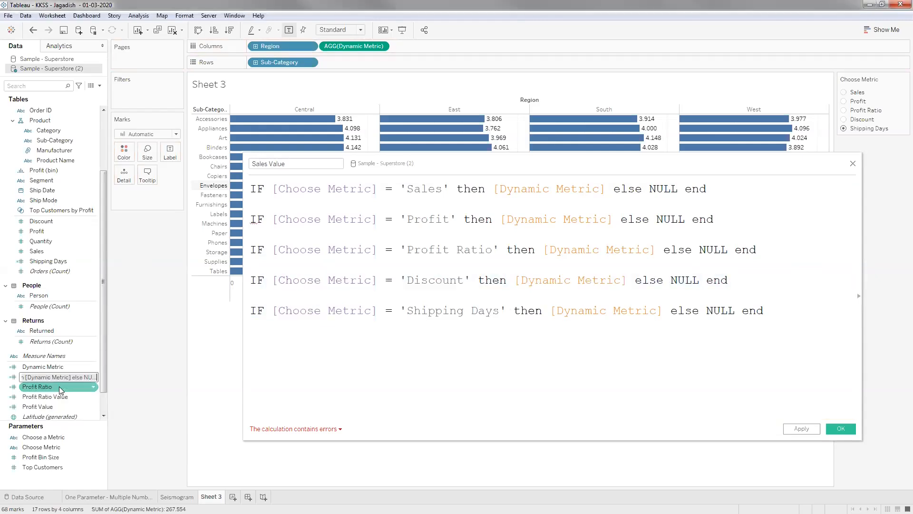
{"action": "type", "text": "Discount Value"}
{"action": "key", "text": "Return"}
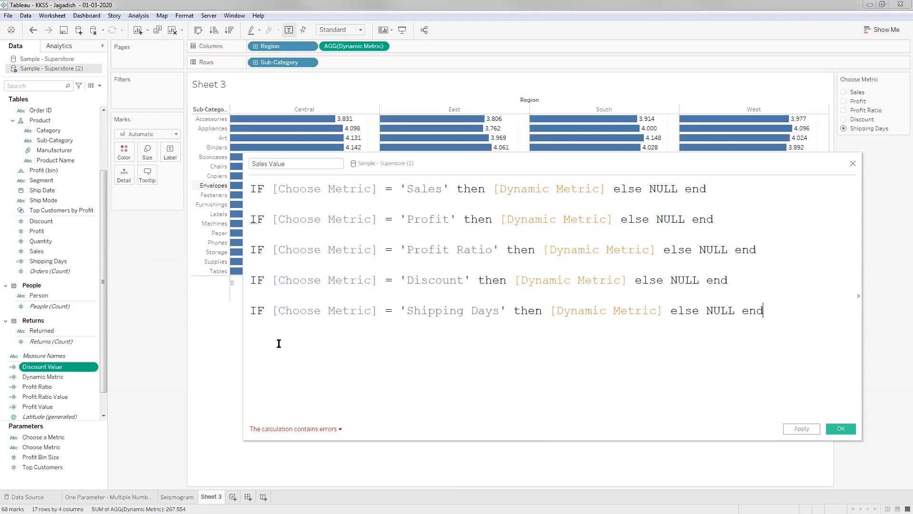
Step: Create a calculated field from the 'Shipping Days' IF formula and name it Shipping Days Value
{"action": "triple_click", "coordinate": [250, 318]}
{"action": "left_click_drag", "start_coordinate": [378, 317], "coordinate": [51, 384]}
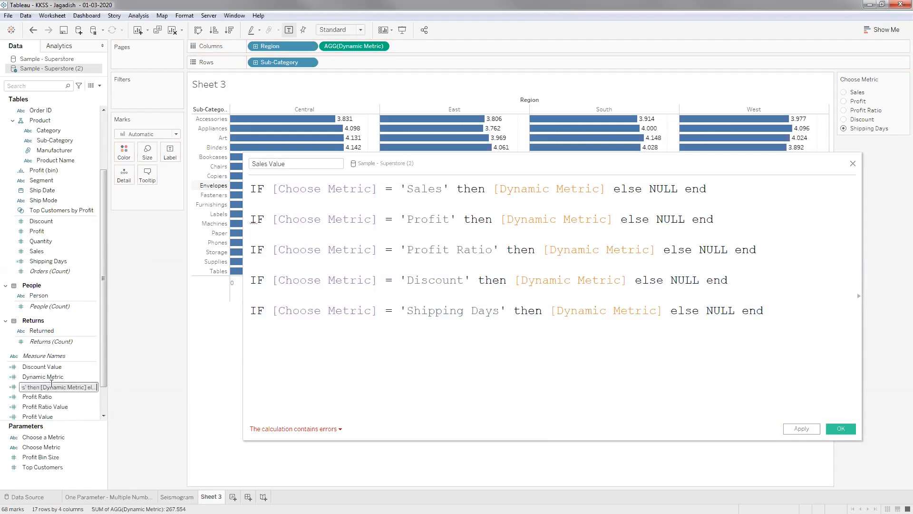
{"action": "type", "text": "Shipping "}
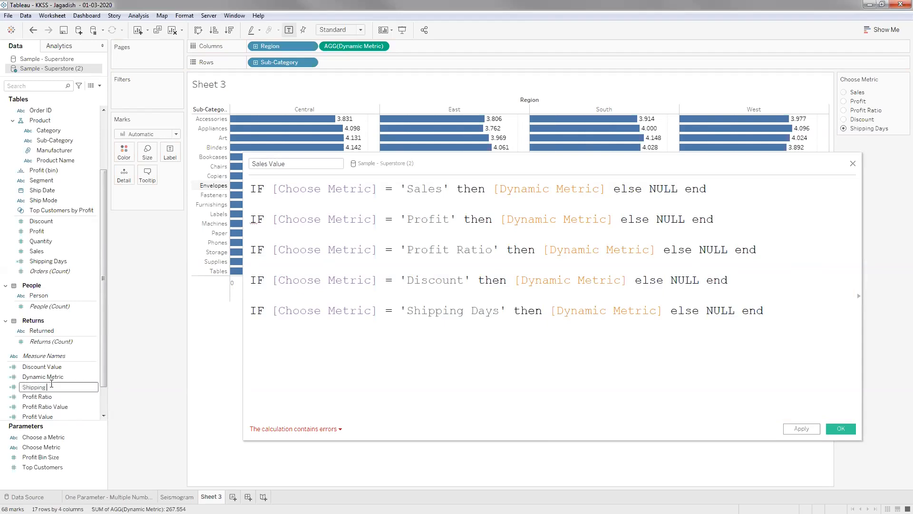
{"action": "type", "text": "days"}
{"action": "key", "text": "BackSpace"}
{"action": "key", "text": "BackSpace"}
{"action": "key", "text": "BackSpace"}
{"action": "key", "text": "BackSpace"}
{"action": "type", "text": "Days"}
{"action": "type", "text": "Value"}
{"action": "key", "text": "Return"}
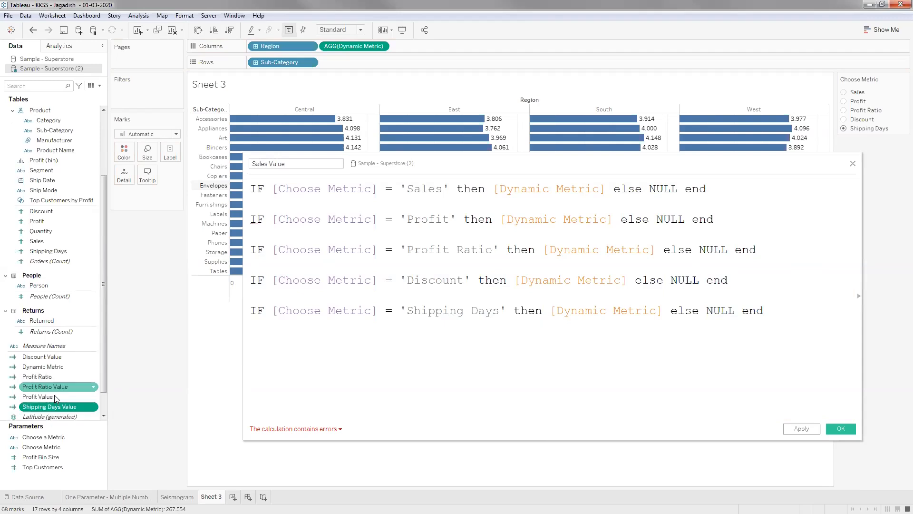
Step: Delete the four extra IF formulas from Sales Value, keeping only the 'Sales' one, and save the calculation
{"action": "left_click_drag", "start_coordinate": [764, 314], "coordinate": [252, 212]}
{"action": "key", "text": "BackSpace"}
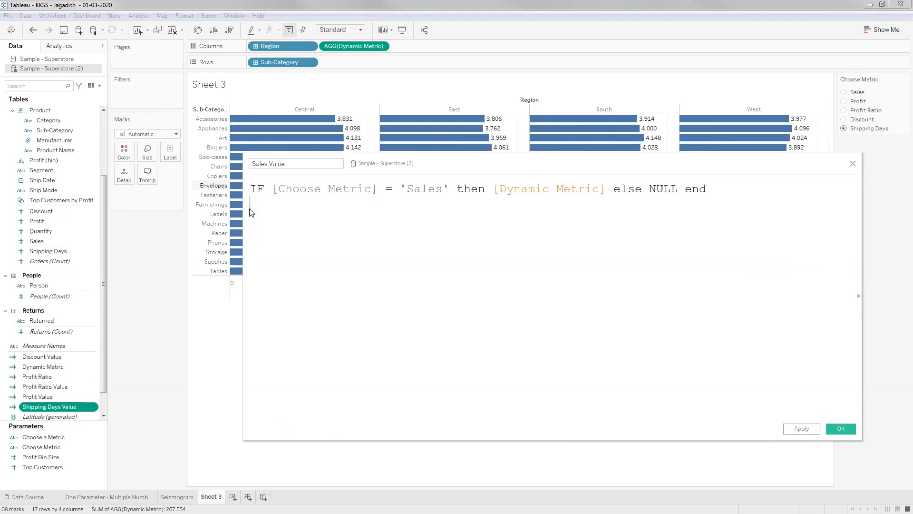
{"action": "left_click", "coordinate": [840, 429]}
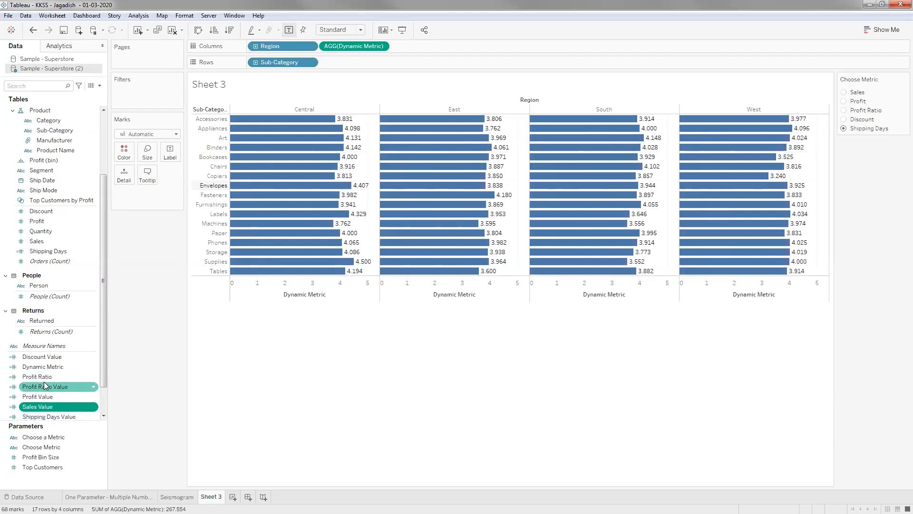
{"action": "scroll", "coordinate": [50, 367], "scroll_direction": "down", "scroll_amount": 1}
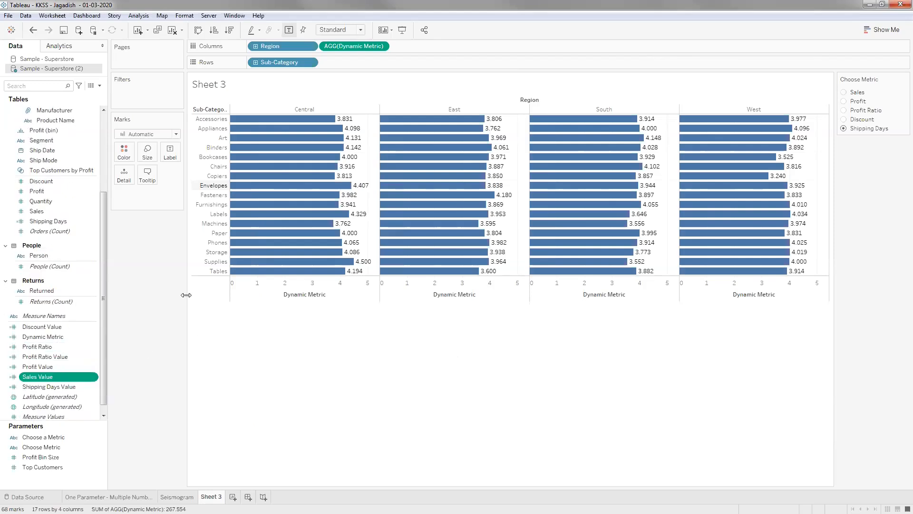
{"action": "left_click", "coordinate": [53, 327]}
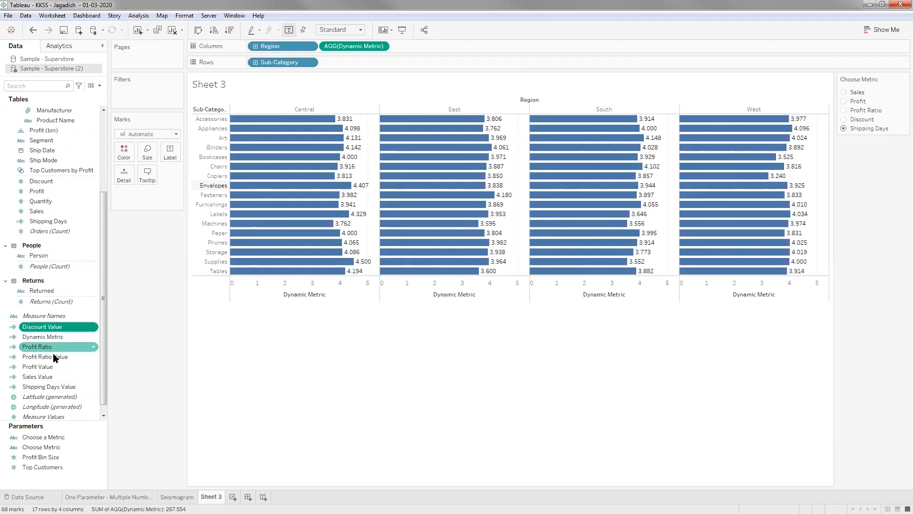
{"action": "left_click", "coordinate": [51, 366], "text": "ctrl"}
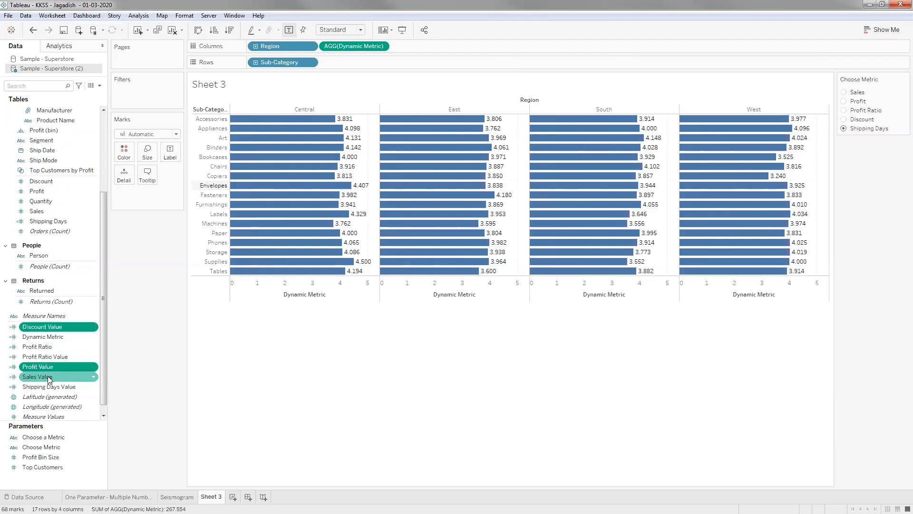
{"action": "left_click", "coordinate": [50, 380], "text": "ctrl"}
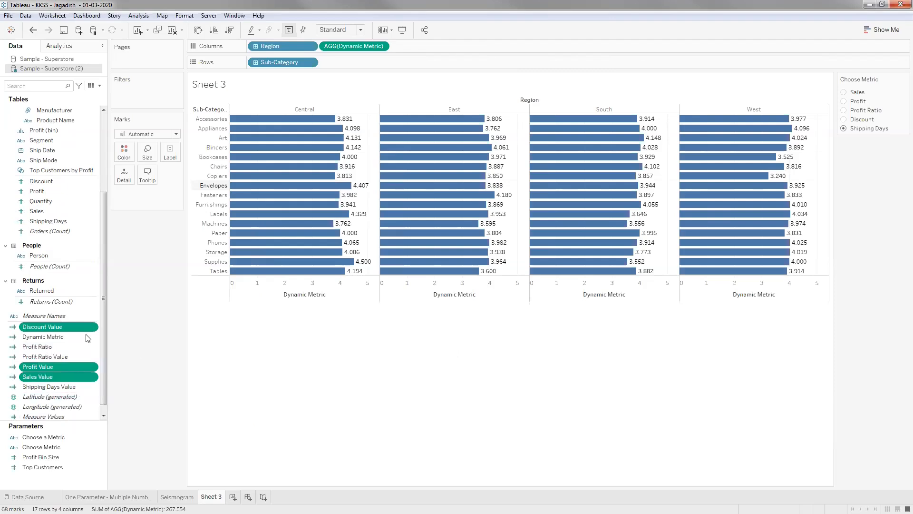
{"action": "left_click", "coordinate": [69, 376]}
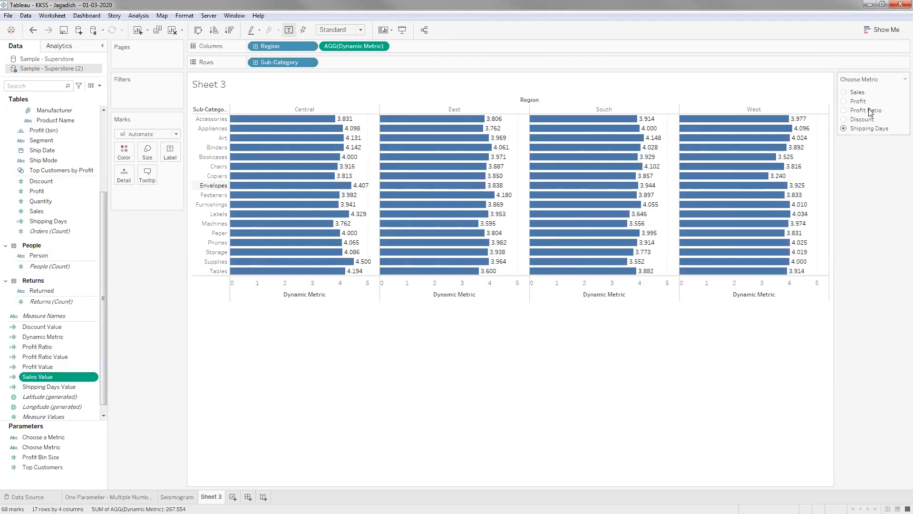
{"action": "left_click", "coordinate": [52, 366], "text": "ctrl"}
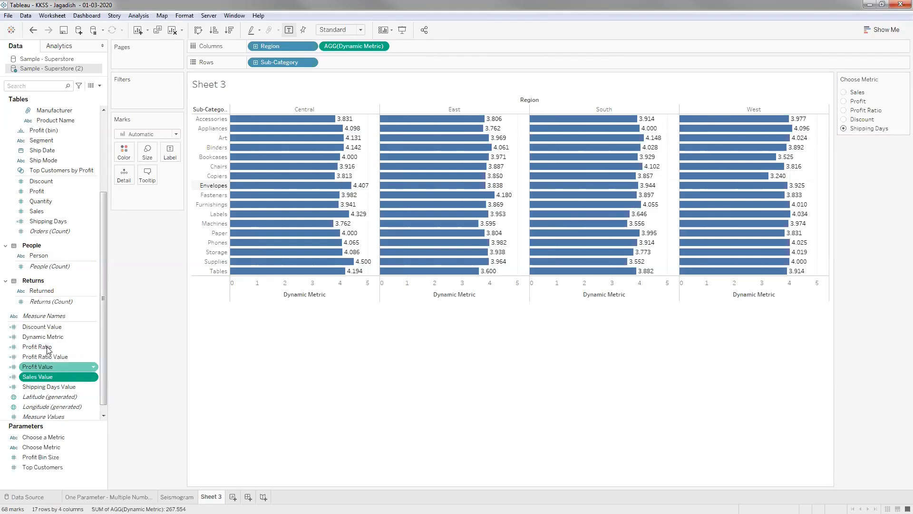
Step: Set the default number format of Discount Value to Percentage with fewer decimal places
{"action": "left_click", "coordinate": [50, 328], "text": "ctrl"}
{"action": "right_click", "coordinate": [51, 326]}
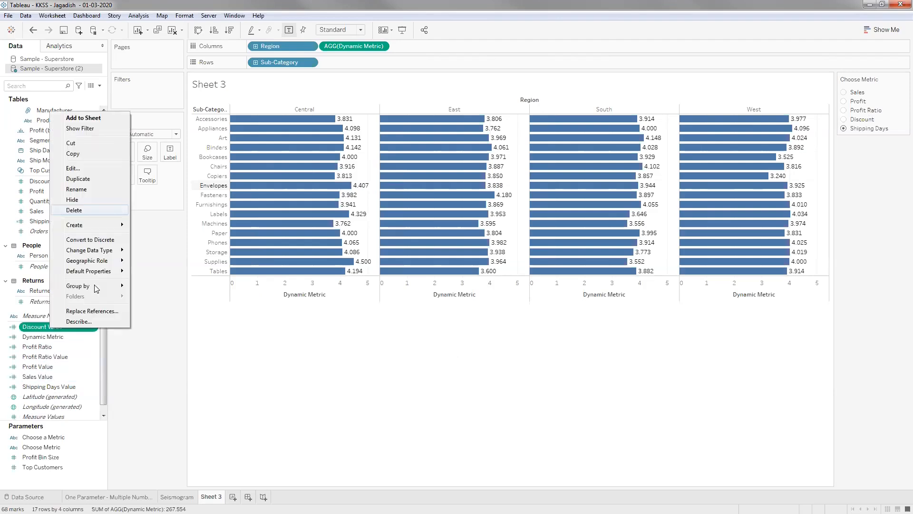
{"action": "mouse_move", "coordinate": [90, 271]}
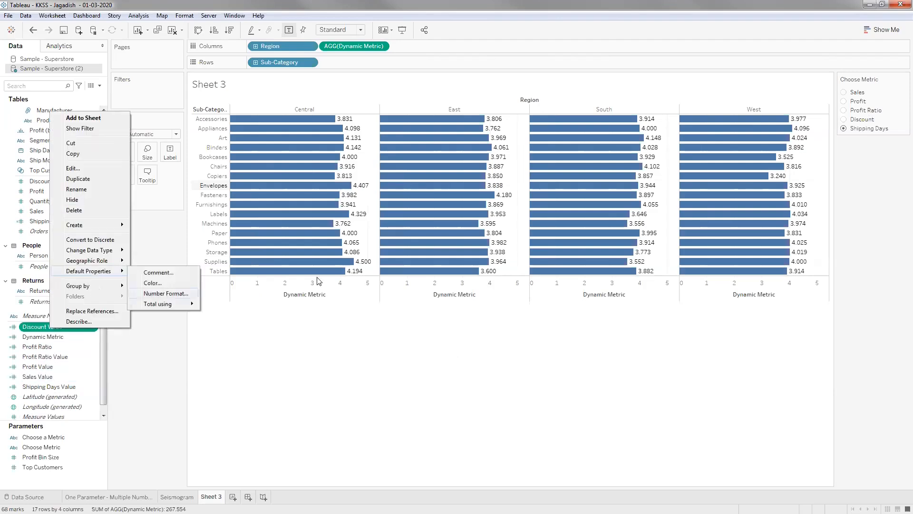
{"action": "left_click", "coordinate": [153, 292]}
{"action": "left_click", "coordinate": [376, 242]}
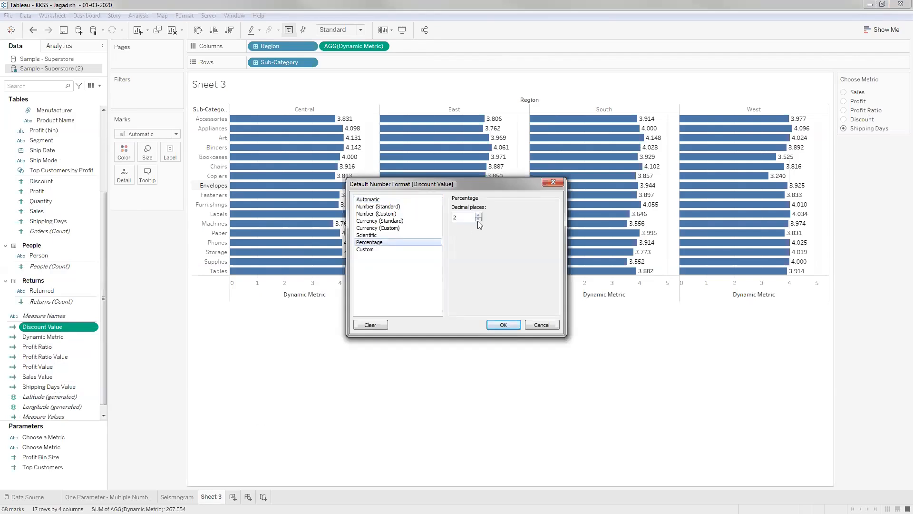
{"action": "left_click", "coordinate": [478, 219]}
{"action": "left_click", "coordinate": [503, 325]}
Step: Set the default number format of Profit Ratio Value to the custom format +0.00% ▲; -0.00% ▼
{"action": "left_click", "coordinate": [48, 357]}
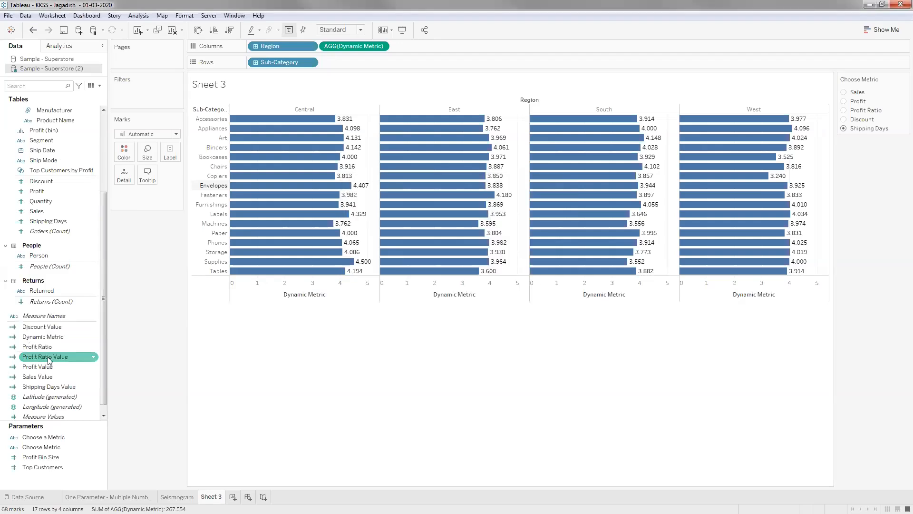
{"action": "right_click", "coordinate": [48, 357]}
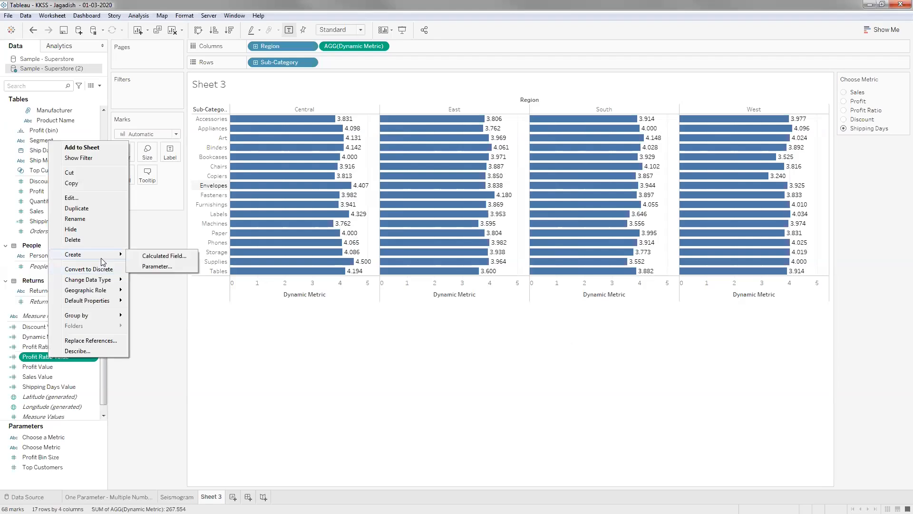
{"action": "mouse_move", "coordinate": [92, 307]}
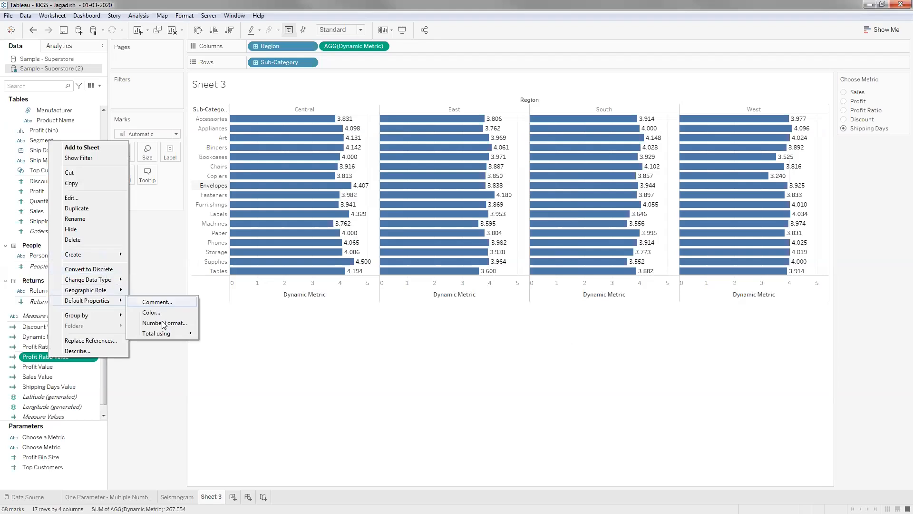
{"action": "left_click", "coordinate": [191, 322]}
{"action": "left_click", "coordinate": [369, 250]}
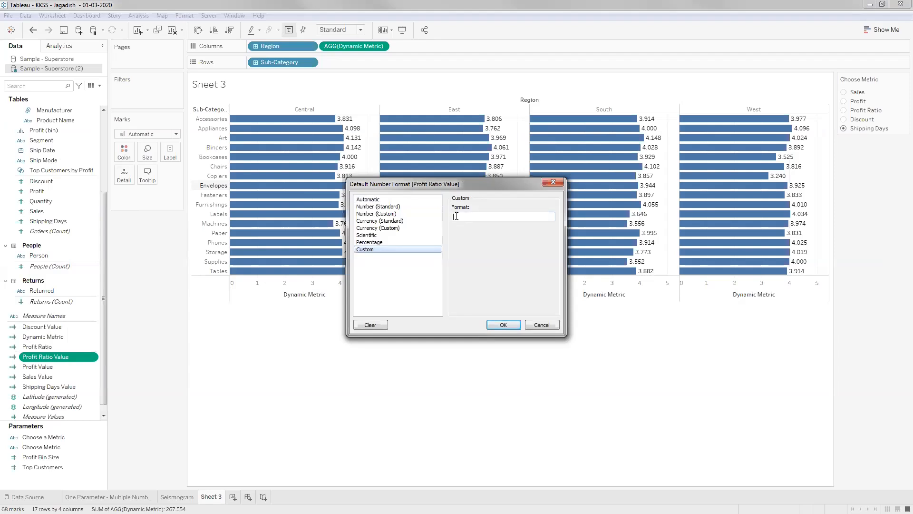
{"action": "type", "text": "+0.00"}
{"action": "key", "text": "alt+Tab"}
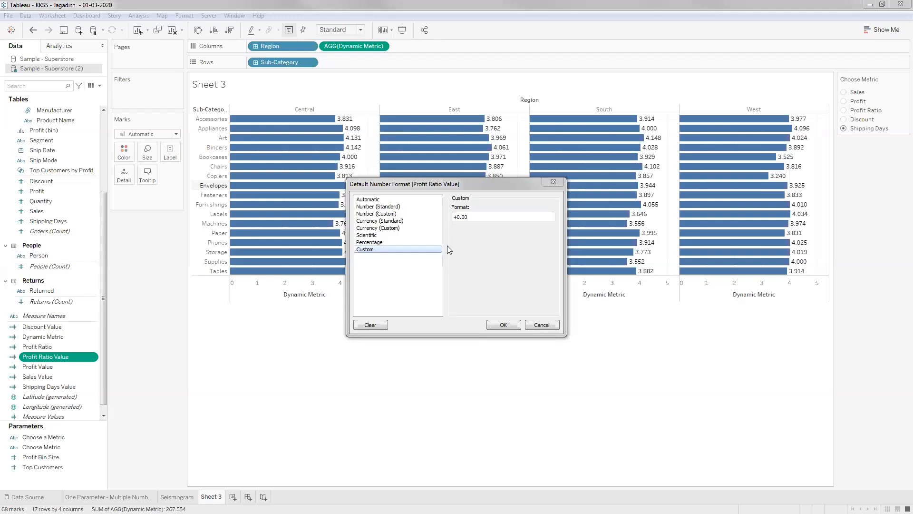
{"action": "left_click", "coordinate": [472, 217]}
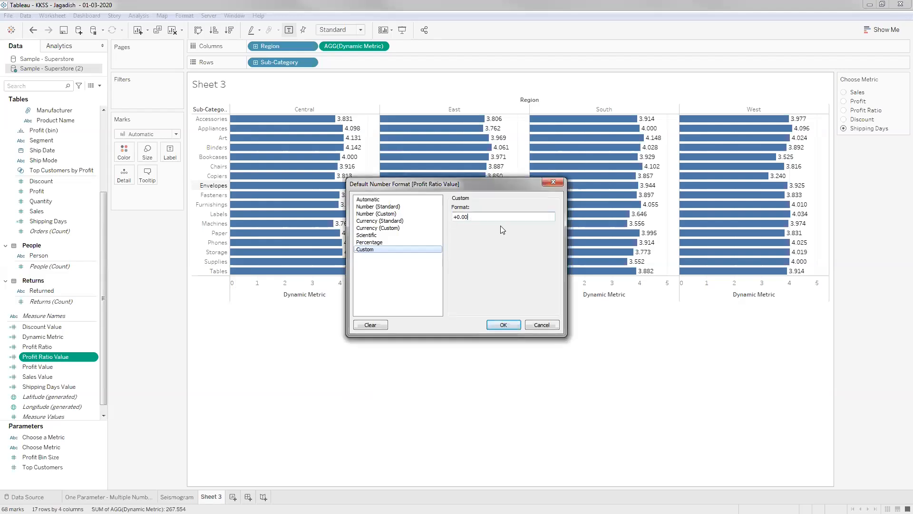
{"action": "type", "text": "% ▲; -0.00%"}
{"action": "left_click", "coordinate": [513, 217]}
{"action": "type", "text": "▼"}
{"action": "left_click_drag", "start_coordinate": [479, 218], "coordinate": [455, 220]}
{"action": "left_click_drag", "start_coordinate": [508, 217], "coordinate": [483, 217]}
{"action": "left_click", "coordinate": [513, 324]}
{"action": "left_click", "coordinate": [513, 325]}
Step: Set the default number format of Profit Value to Currency (Custom) with 0 decimal places and negatives as ($1234)
{"action": "left_click", "coordinate": [51, 338]}
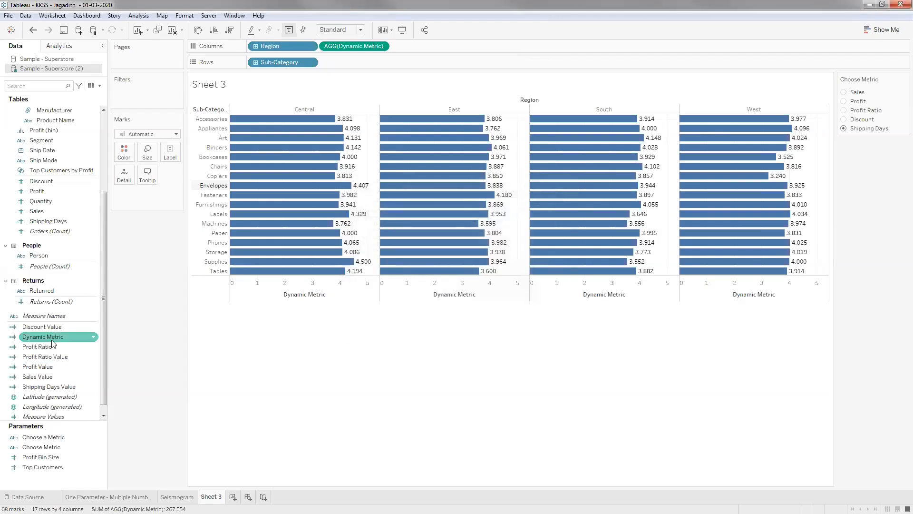
{"action": "left_click", "coordinate": [57, 360]}
{"action": "left_click", "coordinate": [61, 328]}
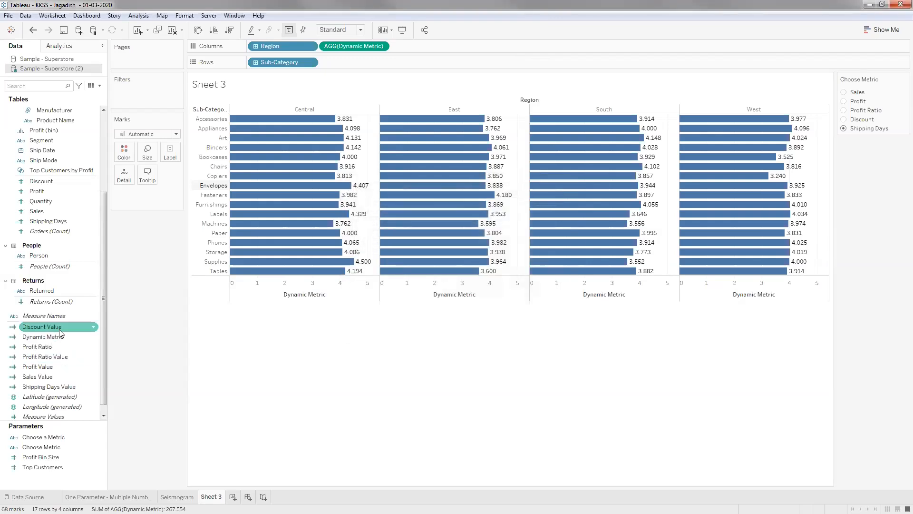
{"action": "right_click", "coordinate": [64, 368]}
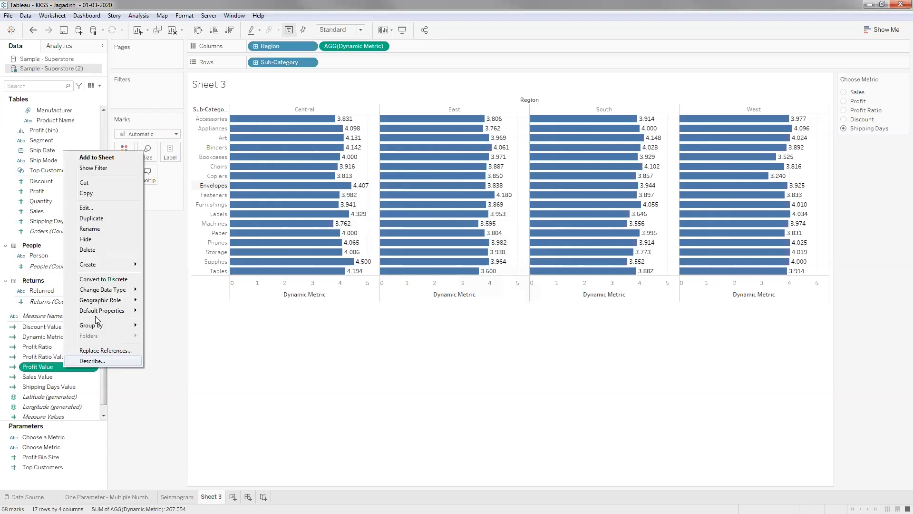
{"action": "mouse_move", "coordinate": [117, 311]}
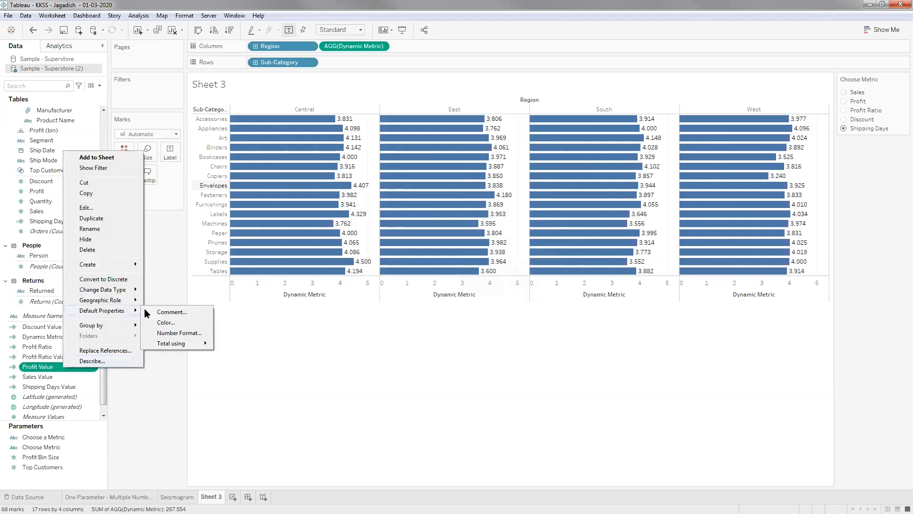
{"action": "left_click", "coordinate": [171, 333]}
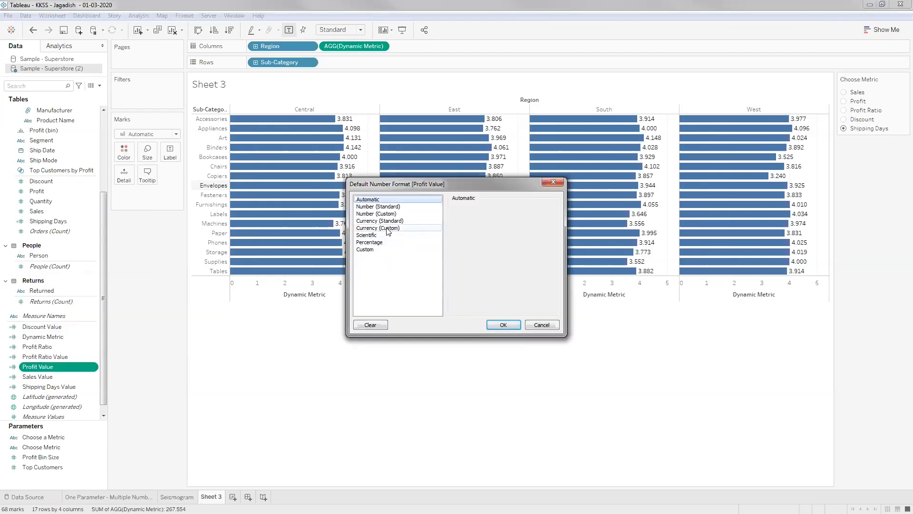
{"action": "left_click", "coordinate": [390, 229]}
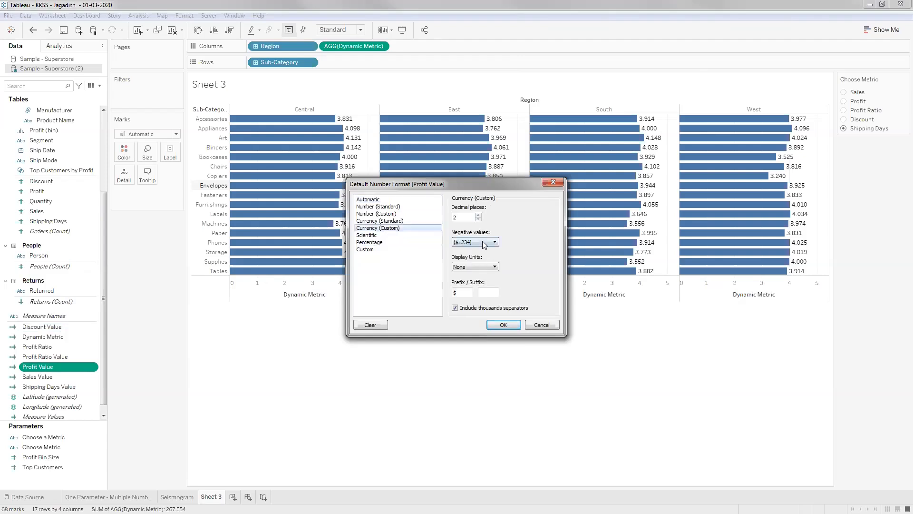
{"action": "left_click", "coordinate": [479, 221]}
{"action": "left_click", "coordinate": [480, 220]}
{"action": "left_click", "coordinate": [479, 220]}
{"action": "left_click", "coordinate": [504, 326]}
Step: Set the default number format of Sales Value to a dollar currency format with two decimal places
{"action": "left_click", "coordinate": [75, 377]}
{"action": "right_click", "coordinate": [58, 377]}
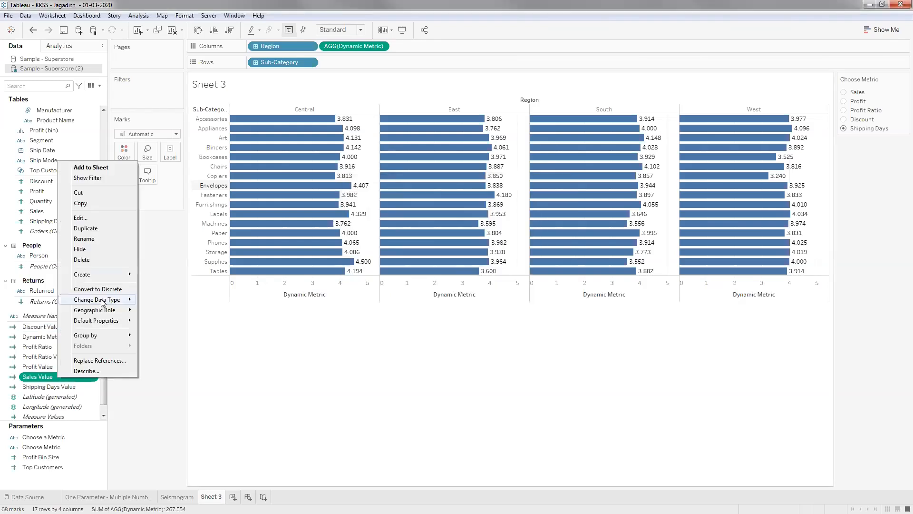
{"action": "mouse_move", "coordinate": [119, 320]}
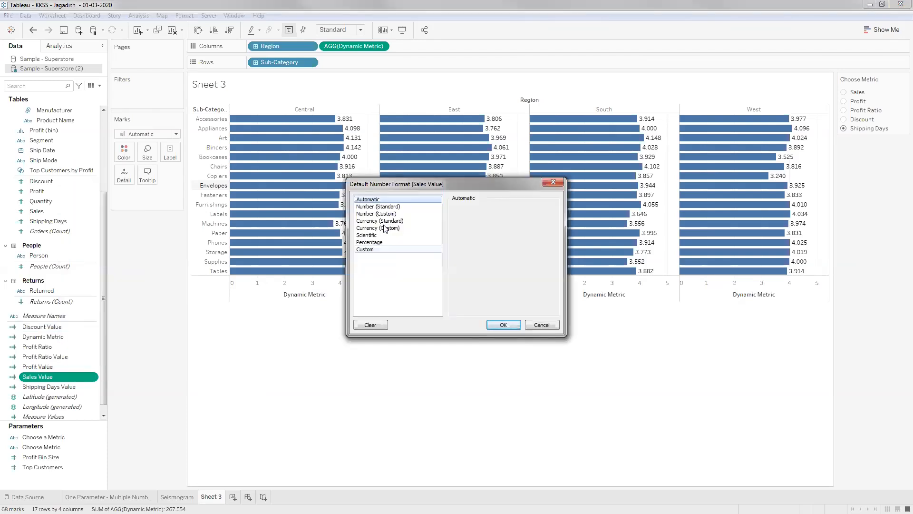
{"action": "left_click", "coordinate": [503, 325]}
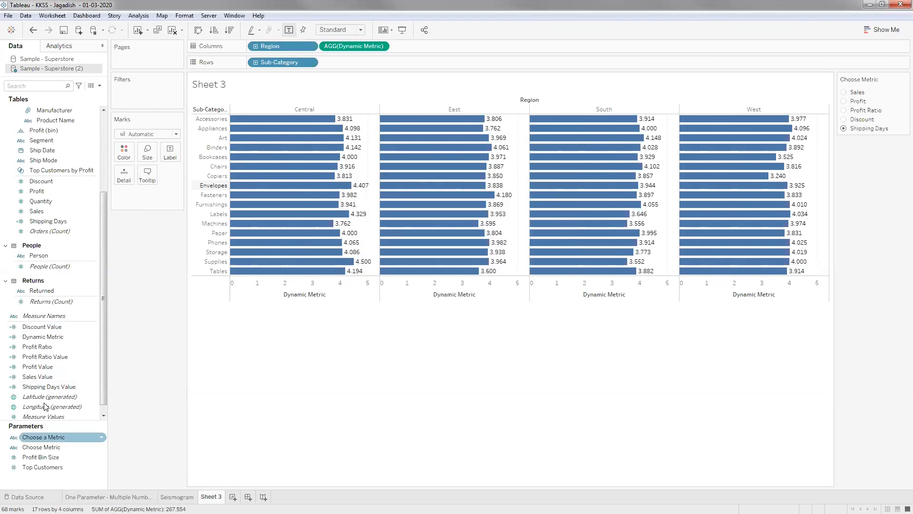
Step: Set the default number format of Shipping Days Value to Number (Custom) with 1 decimal place and the suffix Days
{"action": "right_click", "coordinate": [51, 387]}
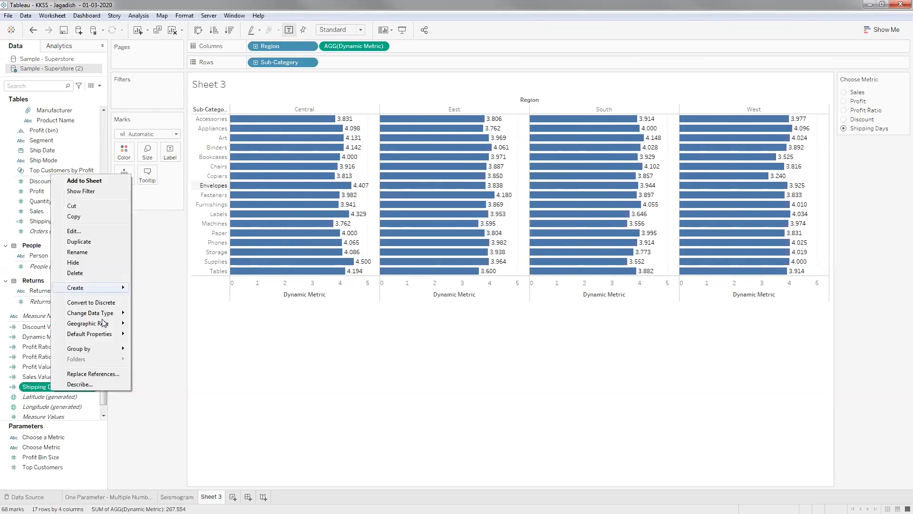
{"action": "mouse_move", "coordinate": [128, 336]}
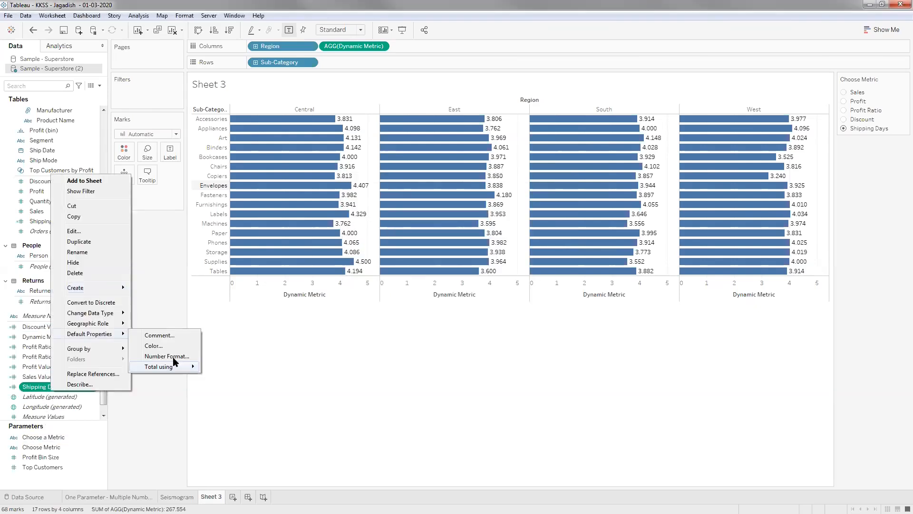
{"action": "left_click", "coordinate": [166, 355]}
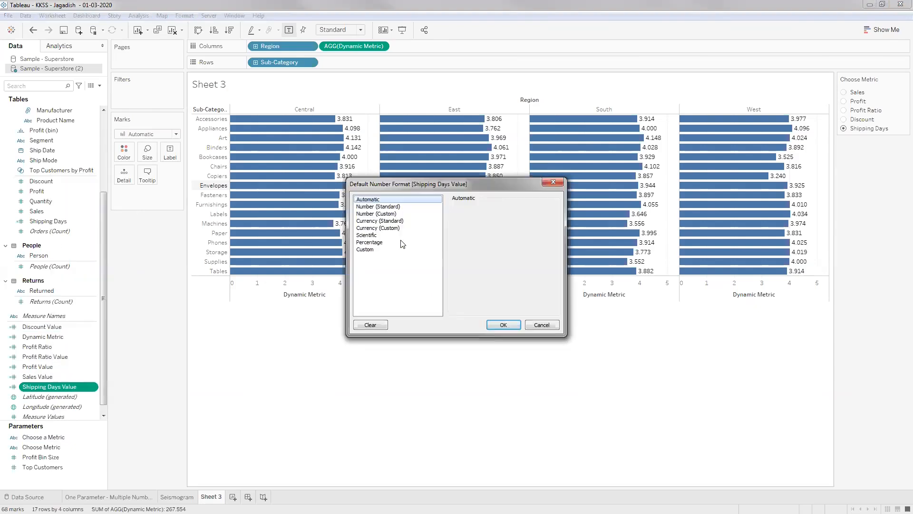
{"action": "left_click", "coordinate": [381, 214]}
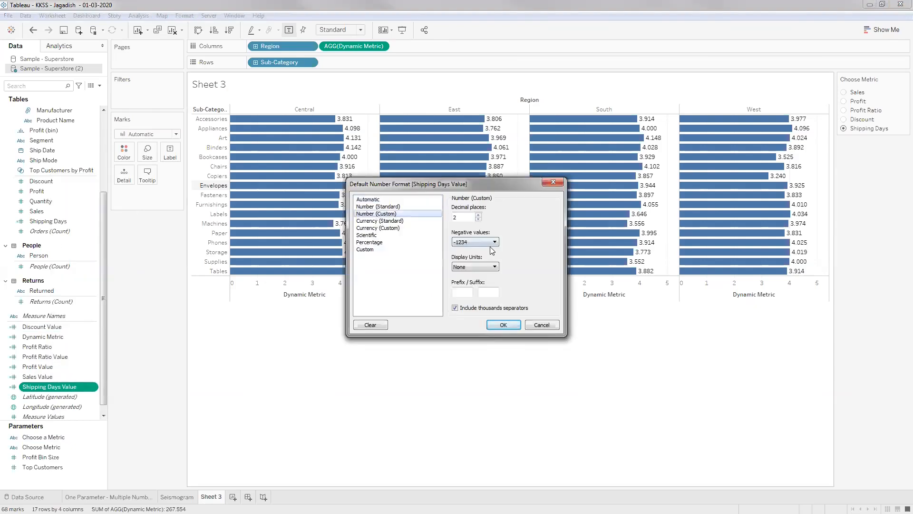
{"action": "left_click", "coordinate": [478, 219]}
{"action": "type", "text": "Days"}
{"action": "key", "text": "Return"}
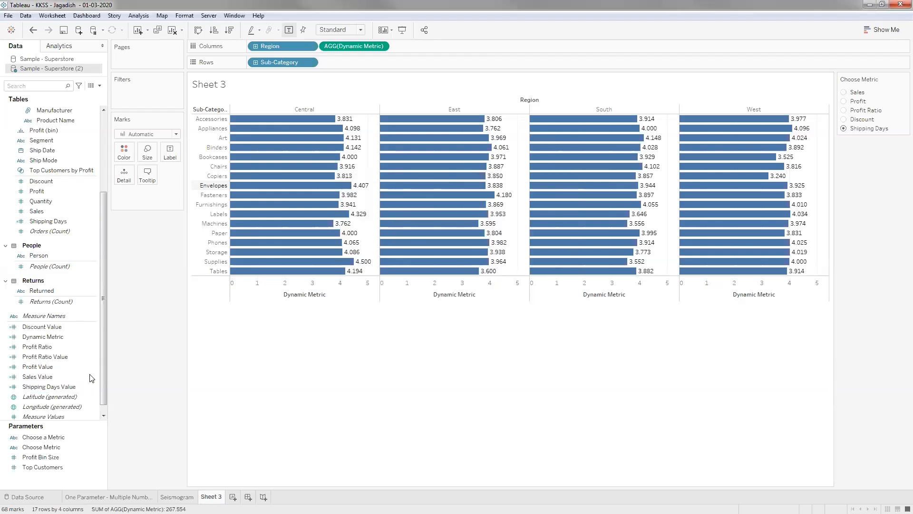
Step: Add Discount Value, Profit Ratio Value, Profit Value, Sales Value and Shipping Days Value together as labels on the marks
{"action": "left_click", "coordinate": [61, 380]}
{"action": "left_click", "coordinate": [57, 329]}
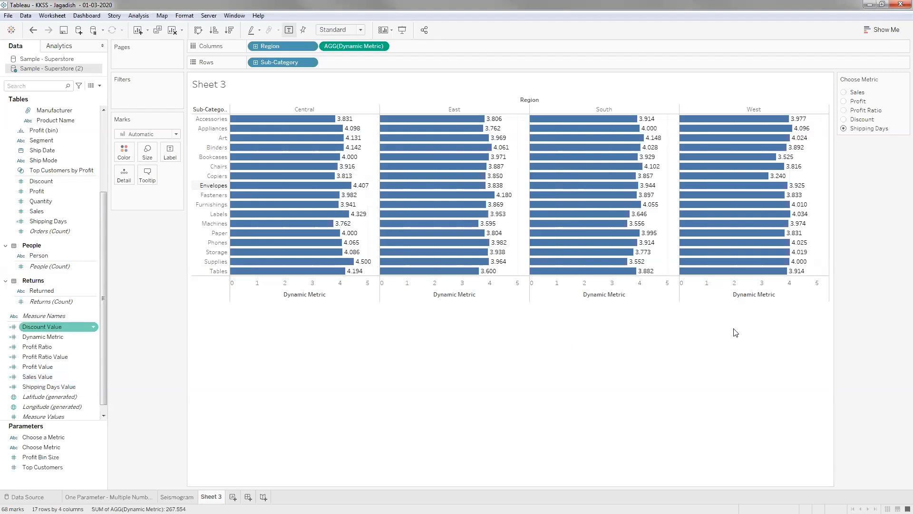
{"action": "left_click", "coordinate": [863, 75]}
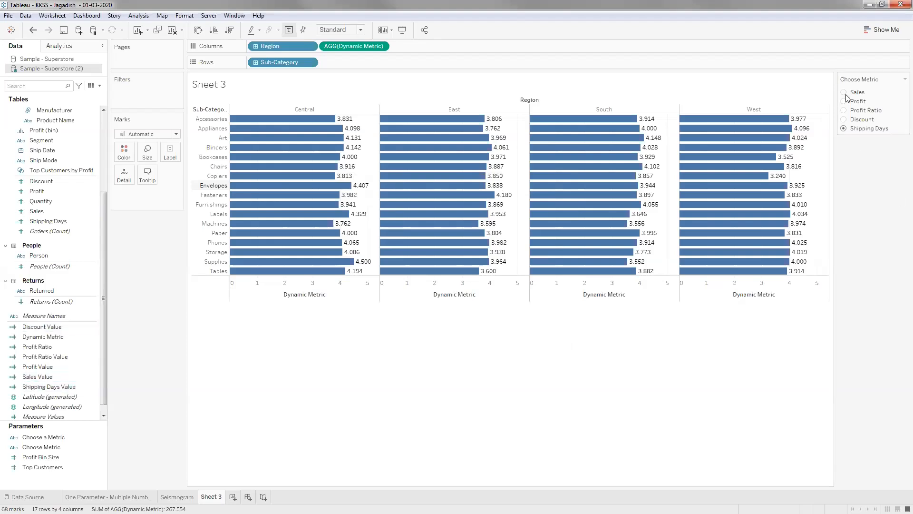
{"action": "scroll", "coordinate": [37, 362], "scroll_direction": "up", "scroll_amount": 1}
{"action": "left_click", "coordinate": [39, 357]}
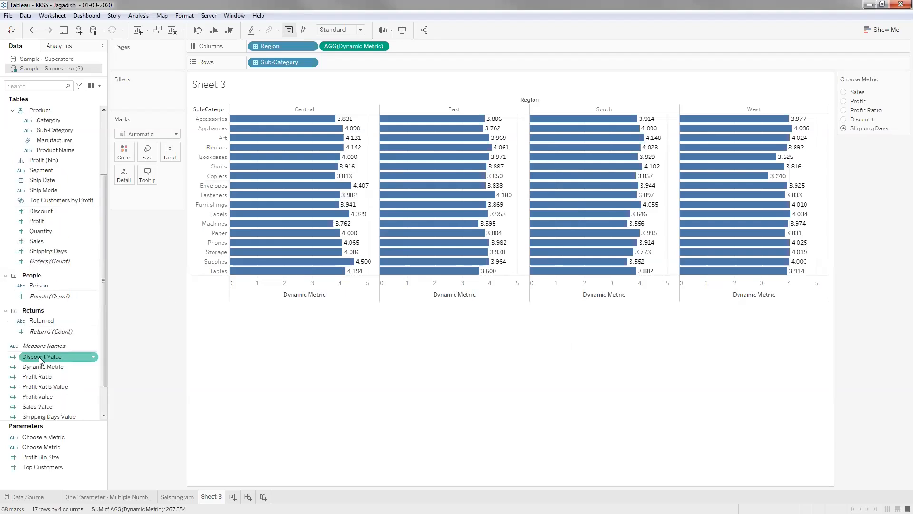
{"action": "scroll", "coordinate": [47, 355], "scroll_direction": "down", "scroll_amount": 1}
{"action": "left_click", "coordinate": [61, 337], "text": "ctrl"}
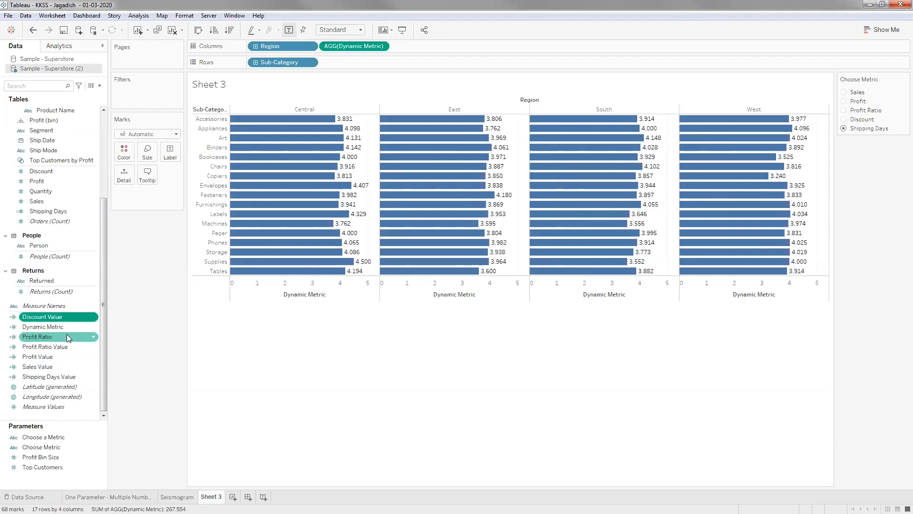
{"action": "left_click", "coordinate": [56, 346], "text": "ctrl"}
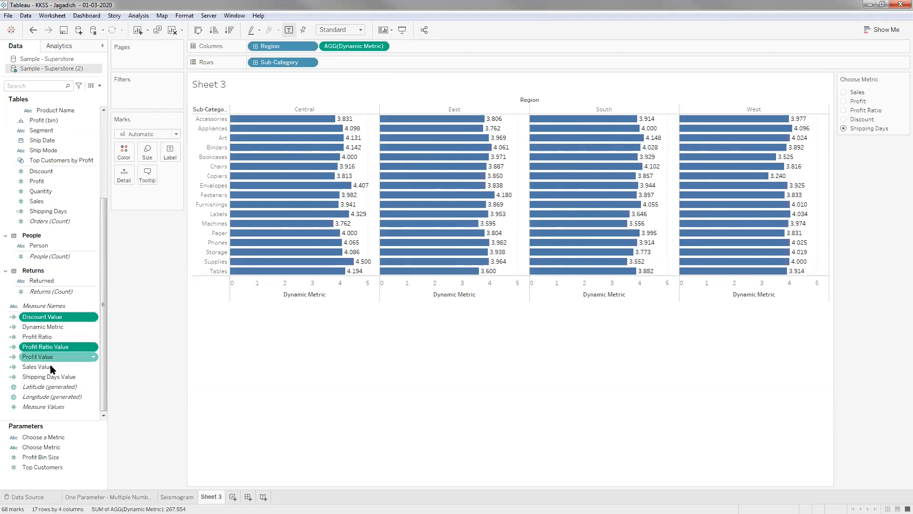
{"action": "left_click", "coordinate": [61, 377], "text": "shift"}
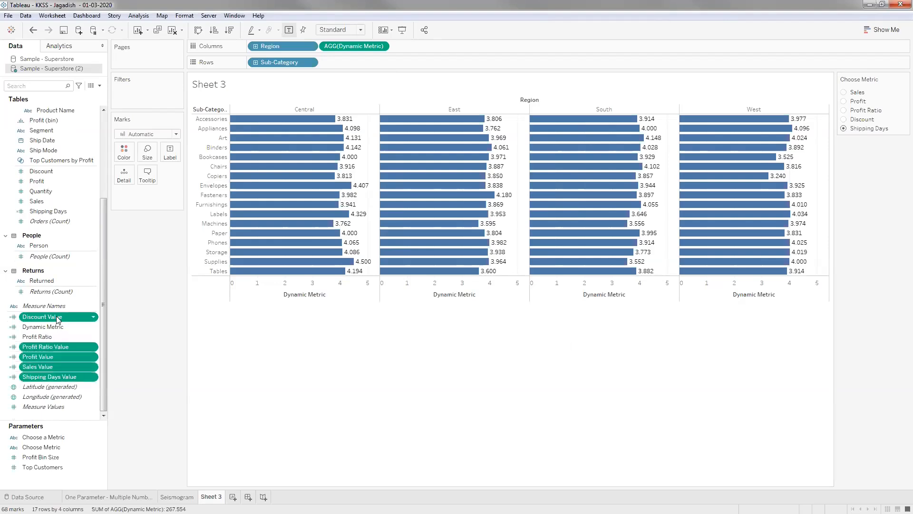
{"action": "left_click_drag", "start_coordinate": [75, 237], "coordinate": [172, 152]}
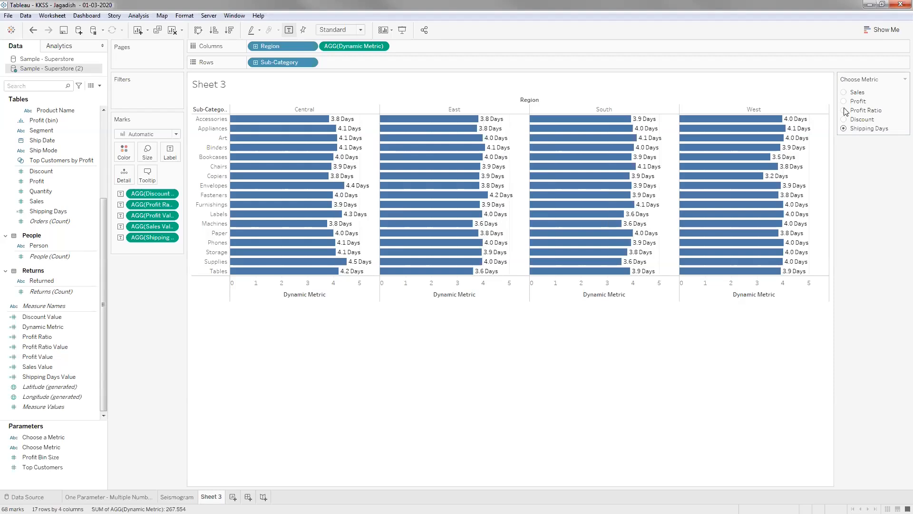
Step: Switch Choose Metric through Sales, Profit, Profit Ratio and Discount to check the label format of each metric
{"action": "left_click", "coordinate": [844, 93]}
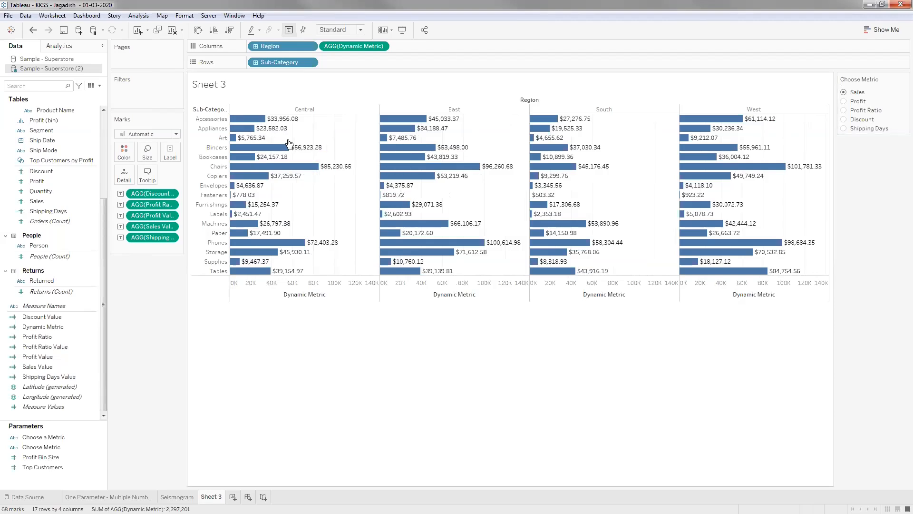
{"action": "left_click", "coordinate": [845, 102]}
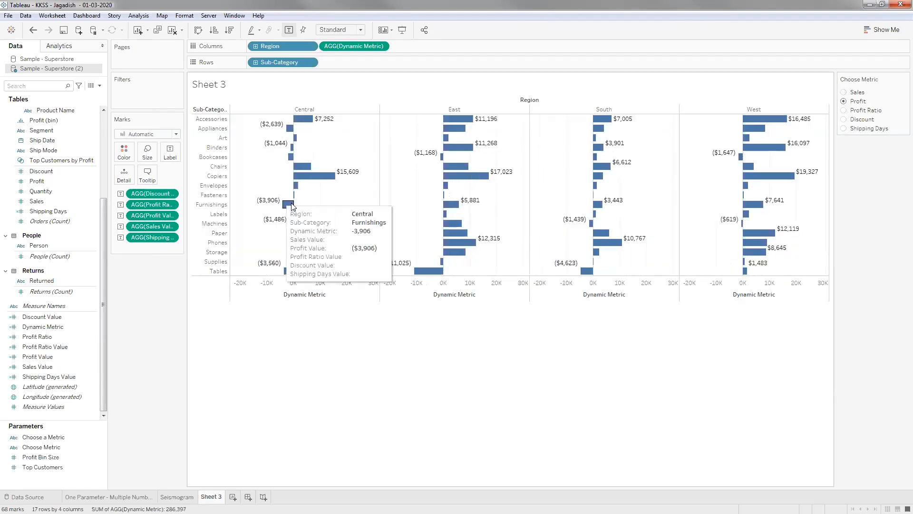
{"action": "left_click", "coordinate": [843, 111]}
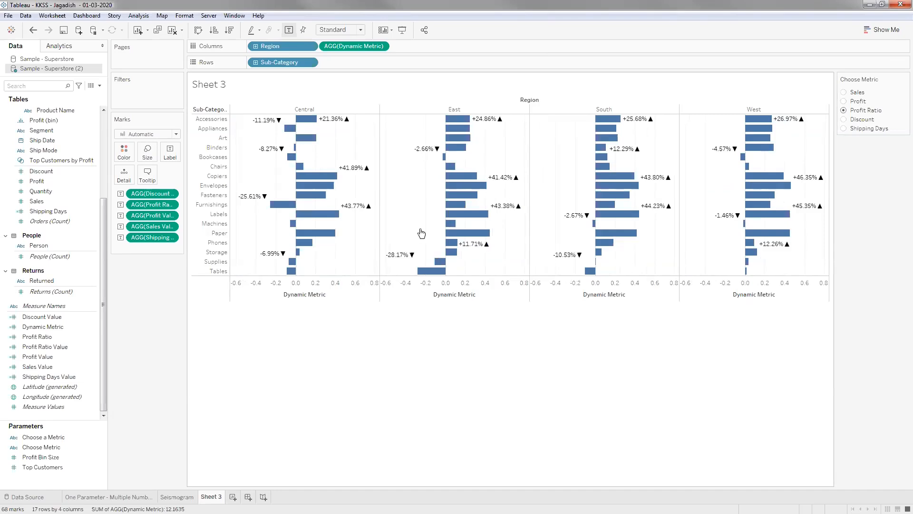
{"action": "left_click", "coordinate": [844, 119]}
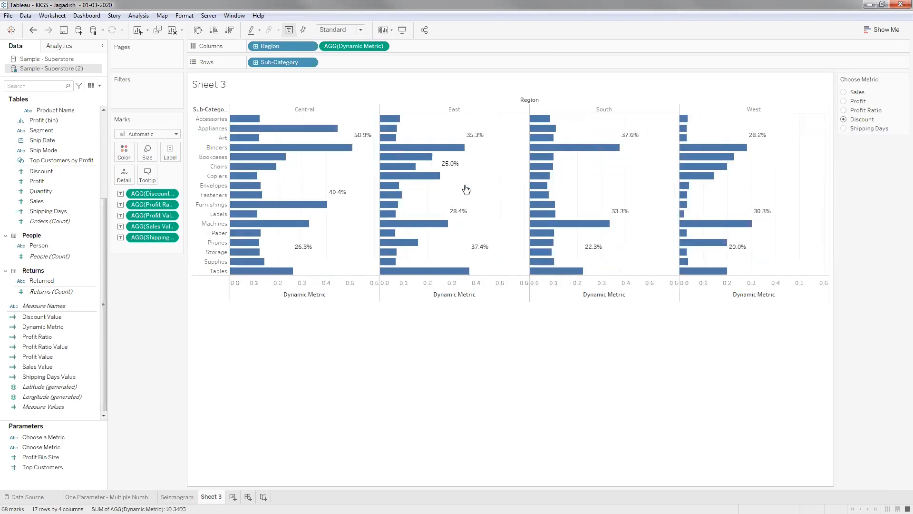
{"action": "mouse_move", "coordinate": [439, 175]}
{"action": "mouse_move", "coordinate": [450, 188]}
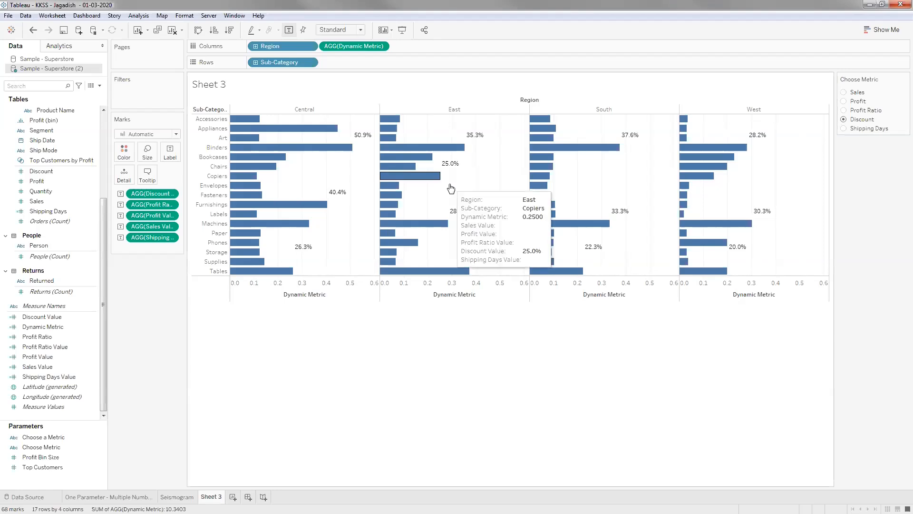
Step: Set Choose Metric to Profit Ratio and fit the sheet to Entire View
{"action": "left_click", "coordinate": [844, 111]}
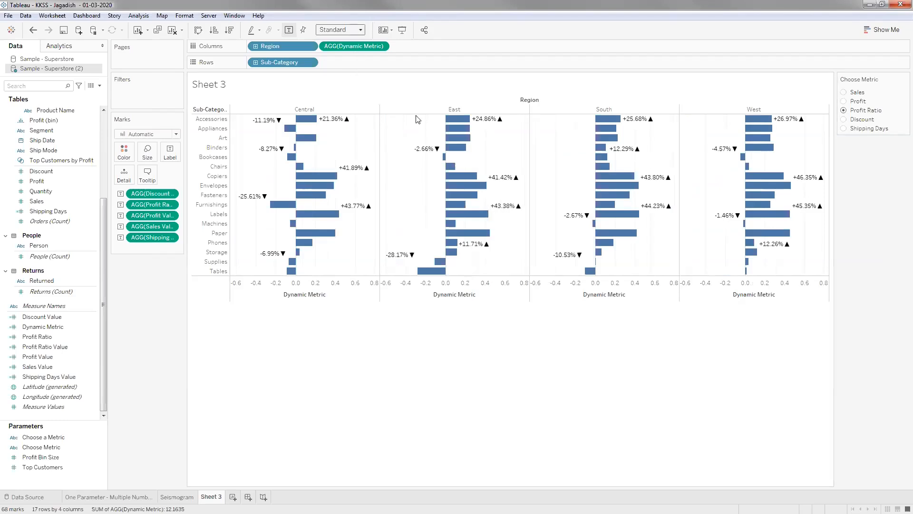
{"action": "mouse_move", "coordinate": [466, 145]}
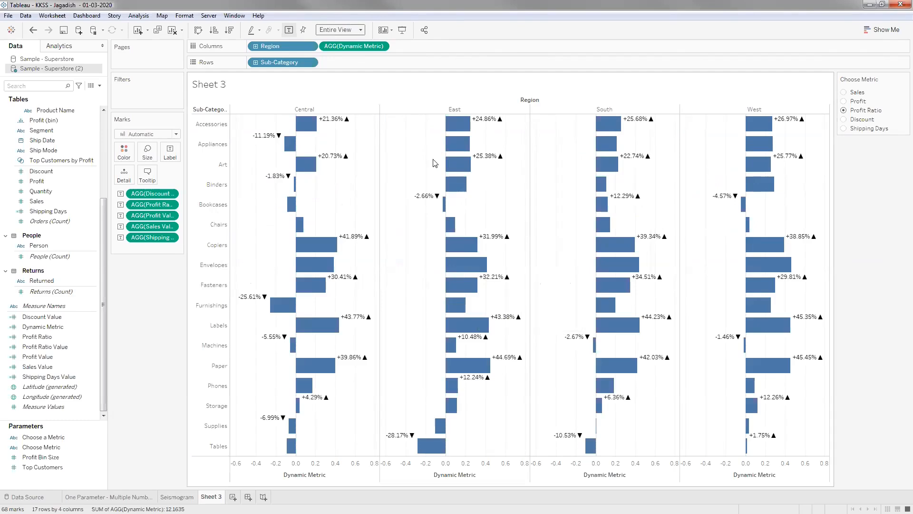
Step: Edit the mark label text so the Discount, Profit Ratio, Profit, Sales and Shipping Days Value fields follow each other without line breaks
{"action": "left_click", "coordinate": [169, 160]}
{"action": "left_click", "coordinate": [252, 201]}
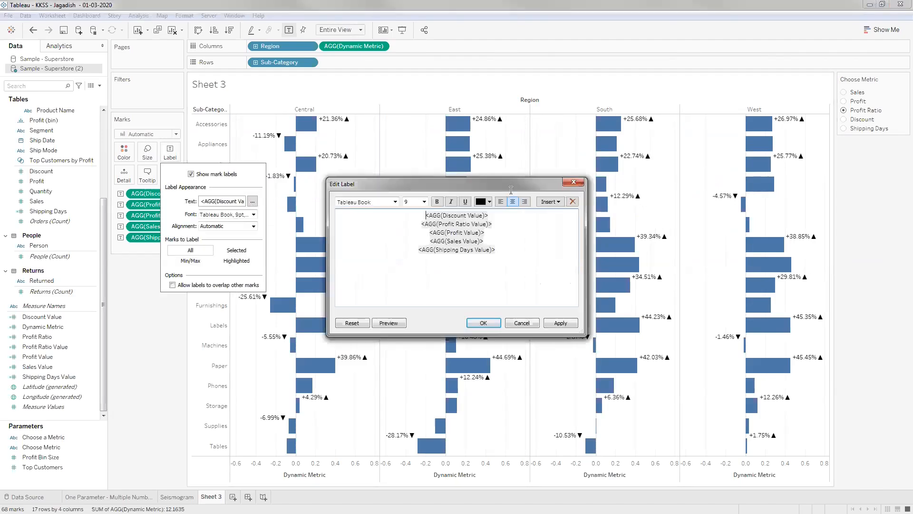
{"action": "key", "text": "ctrl+a"}
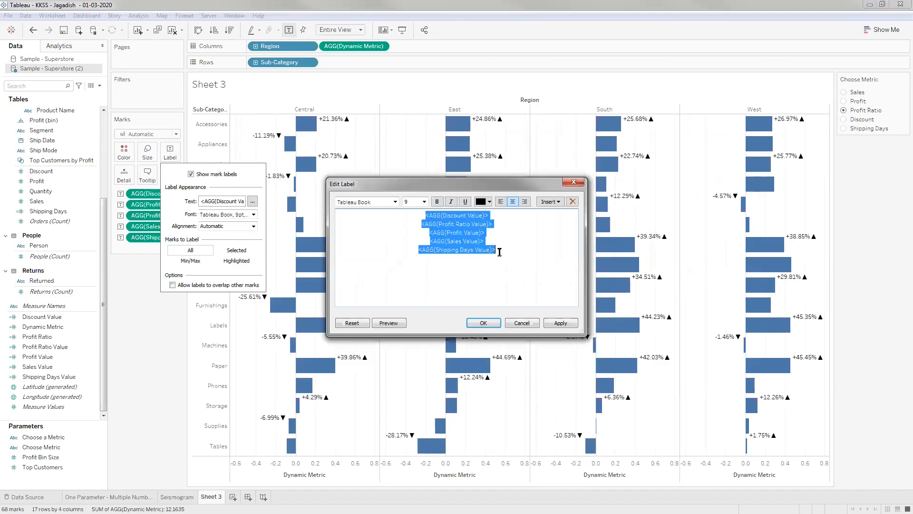
{"action": "left_click", "coordinate": [481, 121]}
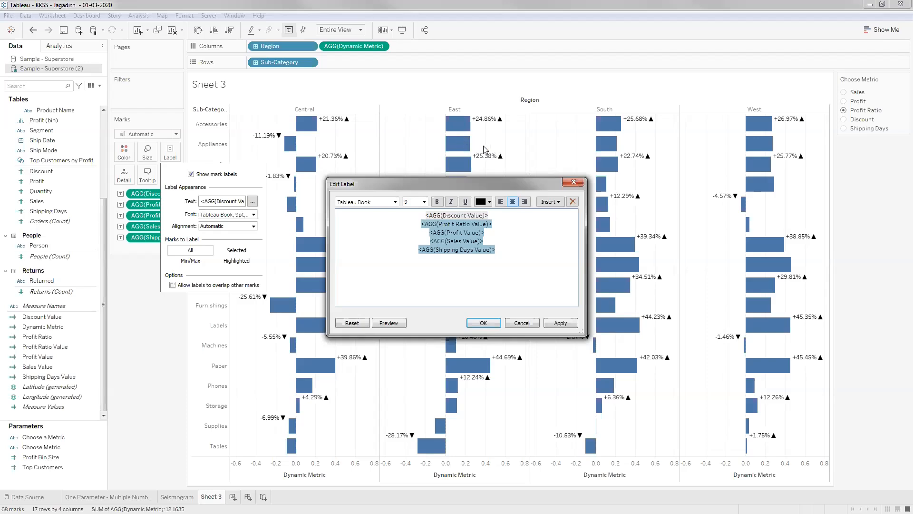
{"action": "left_click", "coordinate": [426, 224]}
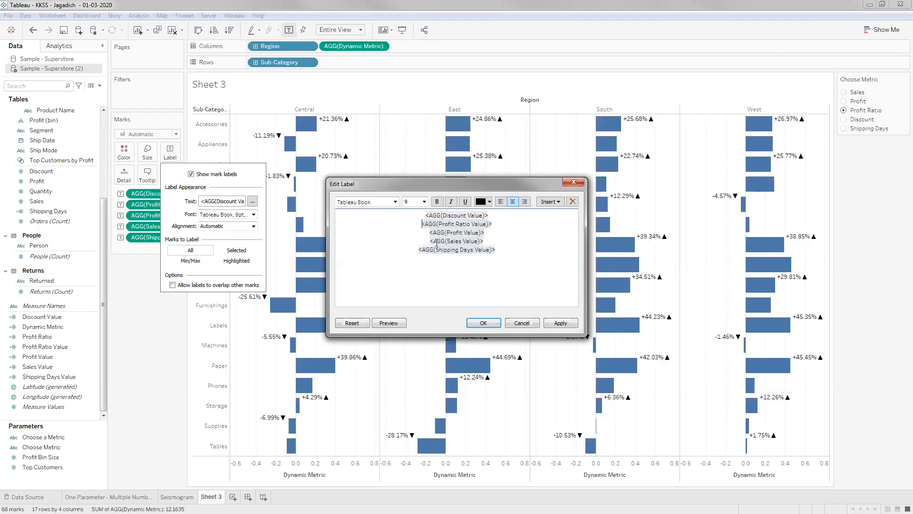
{"action": "key", "text": "BackSpace"}
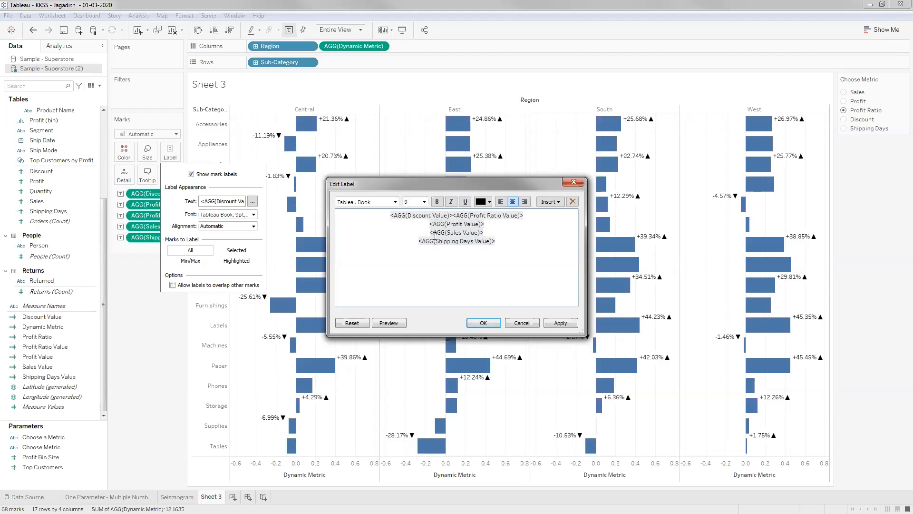
{"action": "key", "text": "BackSpace"}
{"action": "key", "text": "BackSpace"}
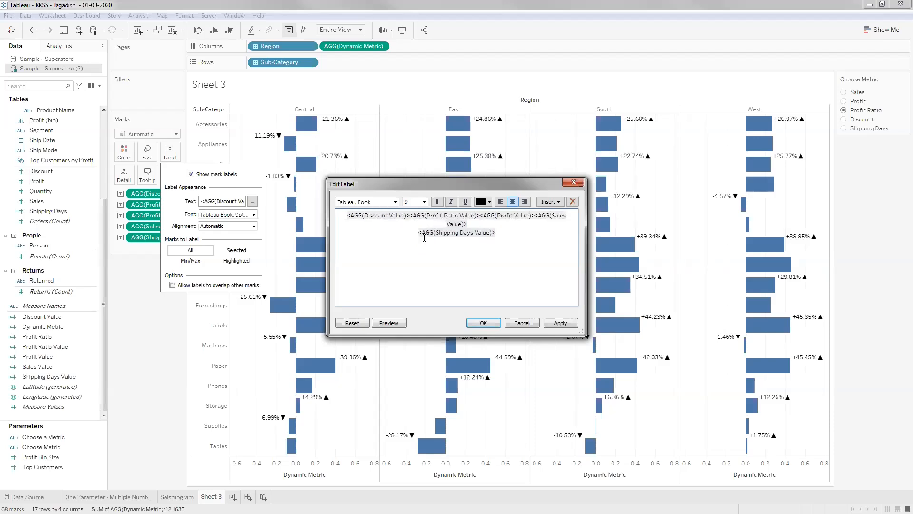
{"action": "key", "text": "BackSpace"}
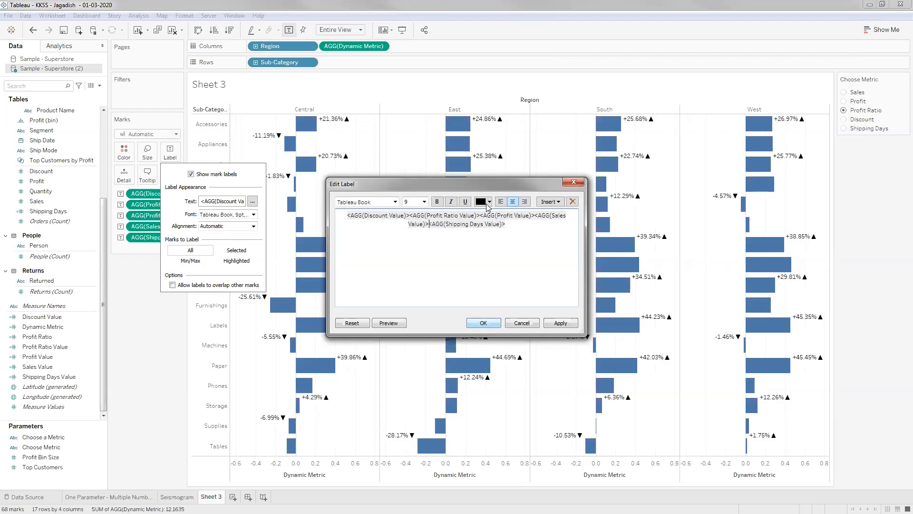
{"action": "left_click", "coordinate": [489, 324]}
{"action": "left_click", "coordinate": [612, 153]}
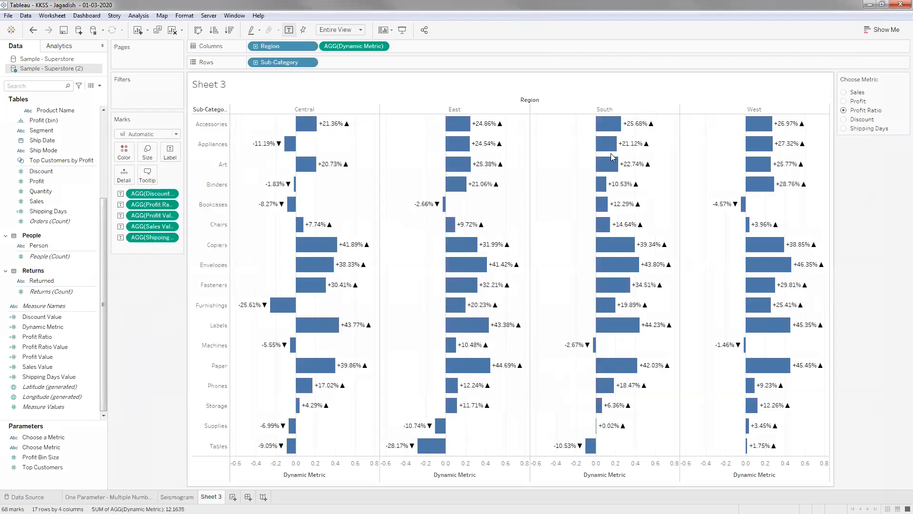
Step: Switch Choose Metric to Discount and back to Profit Ratio to check the labels of every bar
{"action": "left_click", "coordinate": [844, 120]}
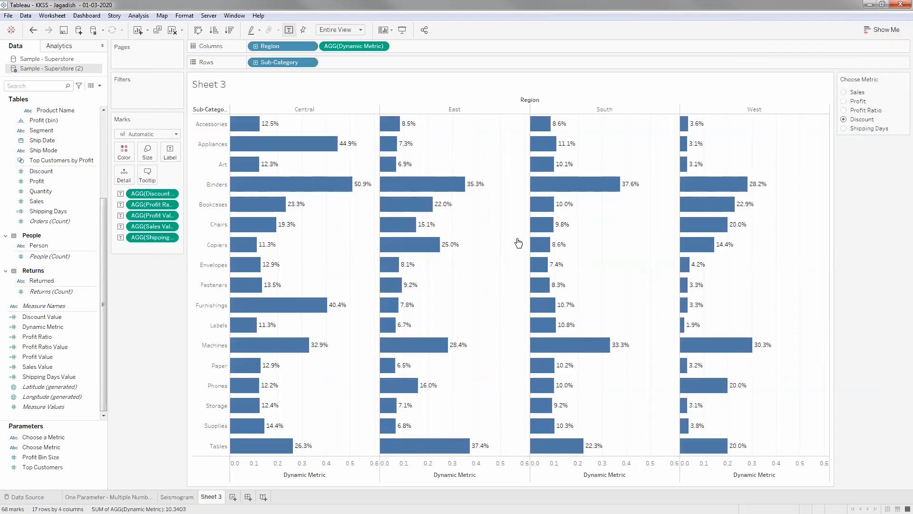
{"action": "left_click", "coordinate": [843, 110]}
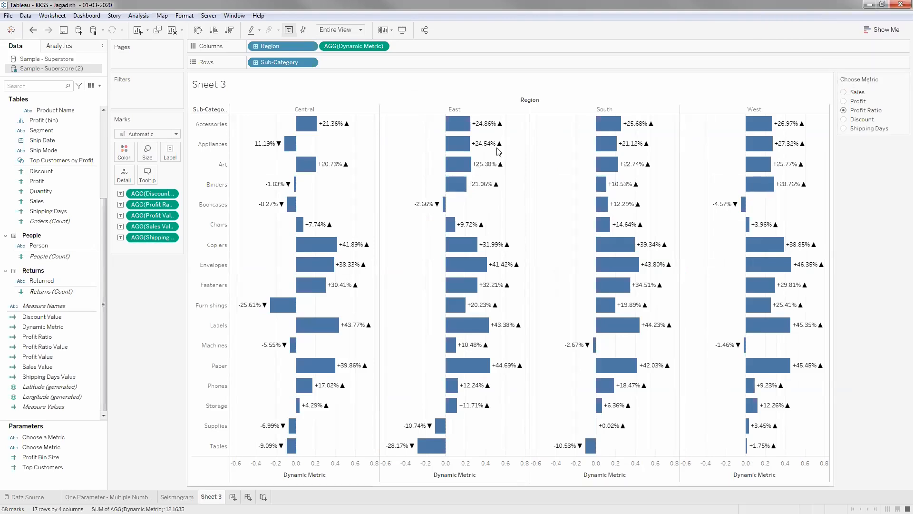
{"action": "mouse_move", "coordinate": [501, 151]}
{"action": "mouse_move", "coordinate": [463, 152]}
{"action": "mouse_move", "coordinate": [457, 193]}
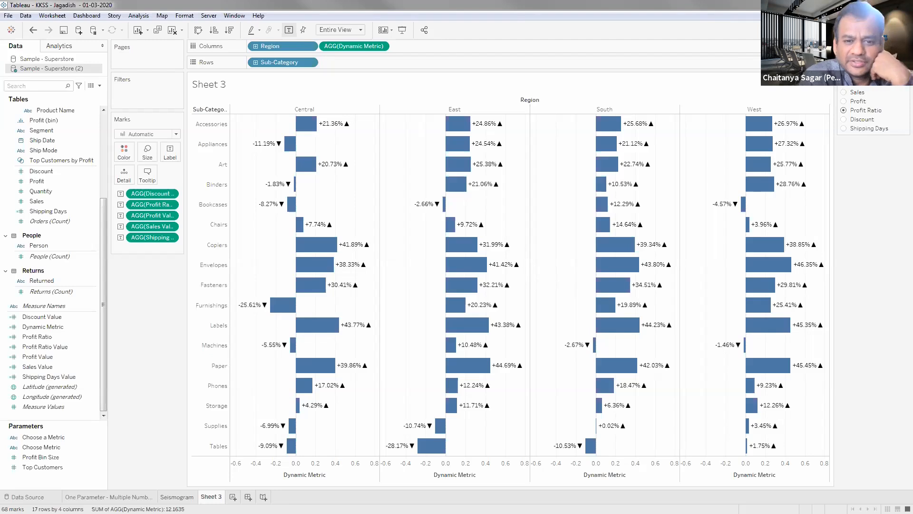
{"action": "left_click", "coordinate": [70, 336]}
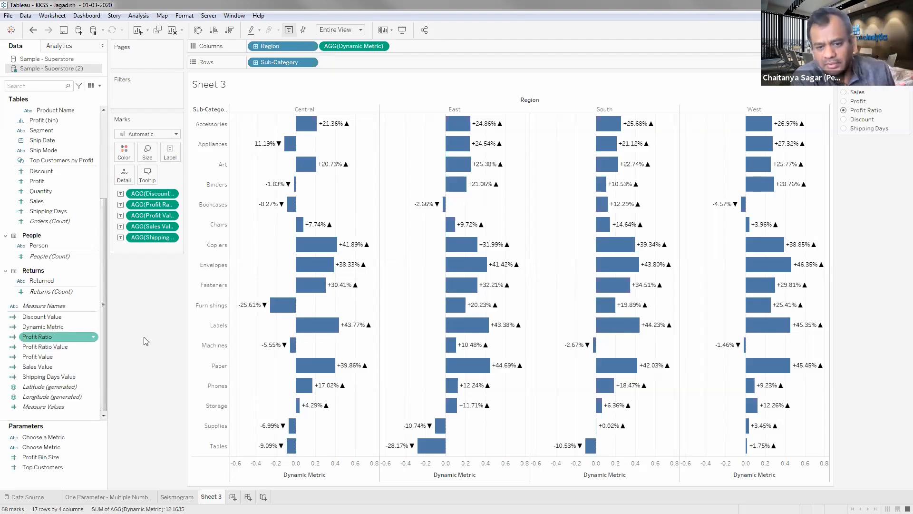
{"action": "left_click", "coordinate": [149, 342]}
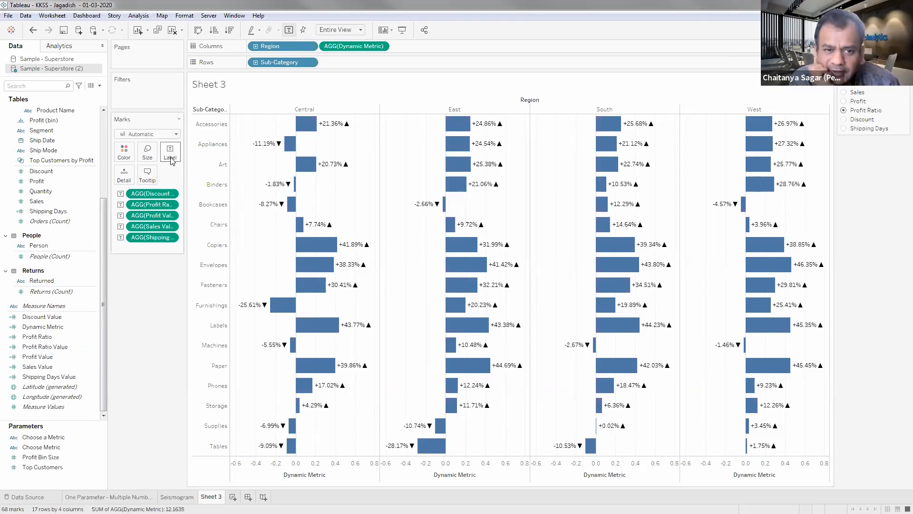
{"action": "left_click", "coordinate": [253, 204]}
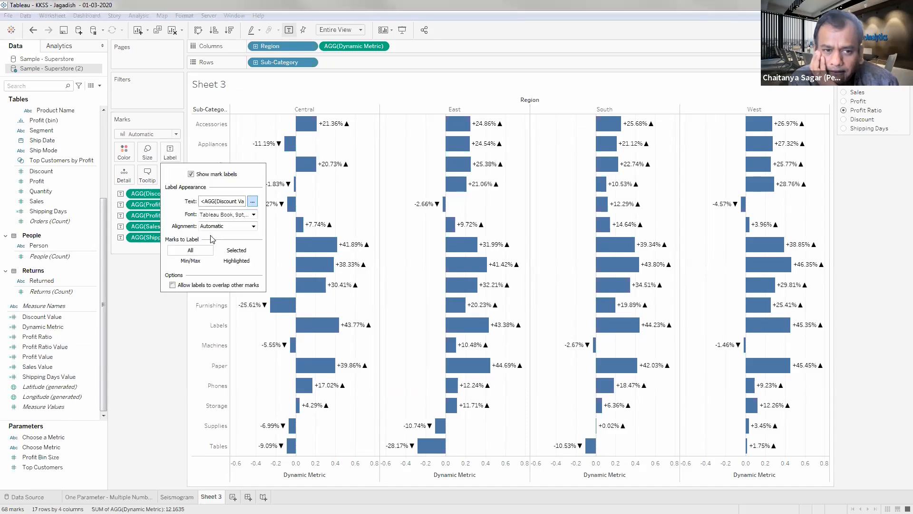
{"action": "left_click", "coordinate": [132, 296]}
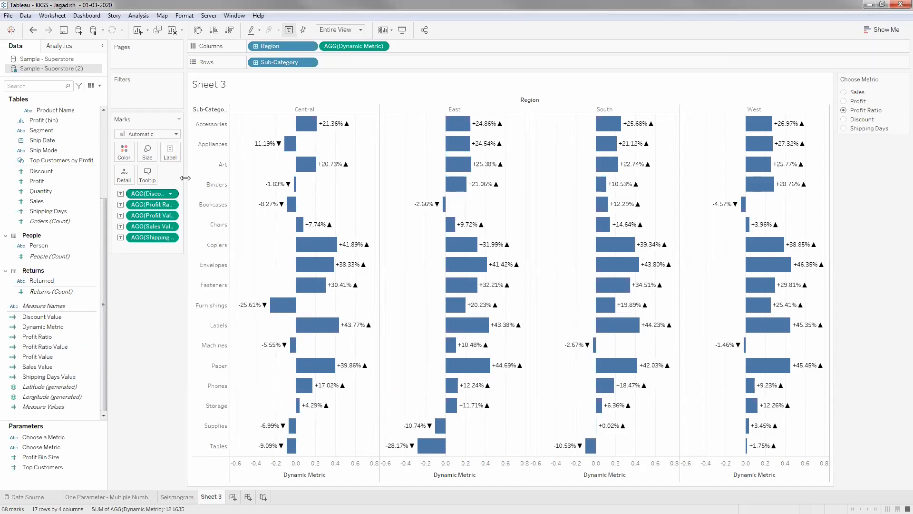
Step: Widen the Marks card to show the full field names and review the formula of Discount Value
{"action": "left_click_drag", "start_coordinate": [245, 182], "coordinate": [243, 182]}
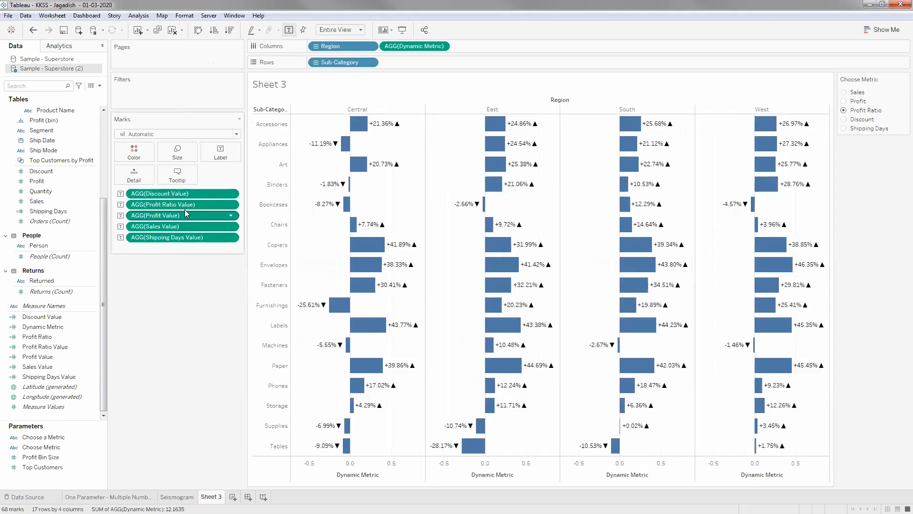
{"action": "right_click", "coordinate": [69, 318]}
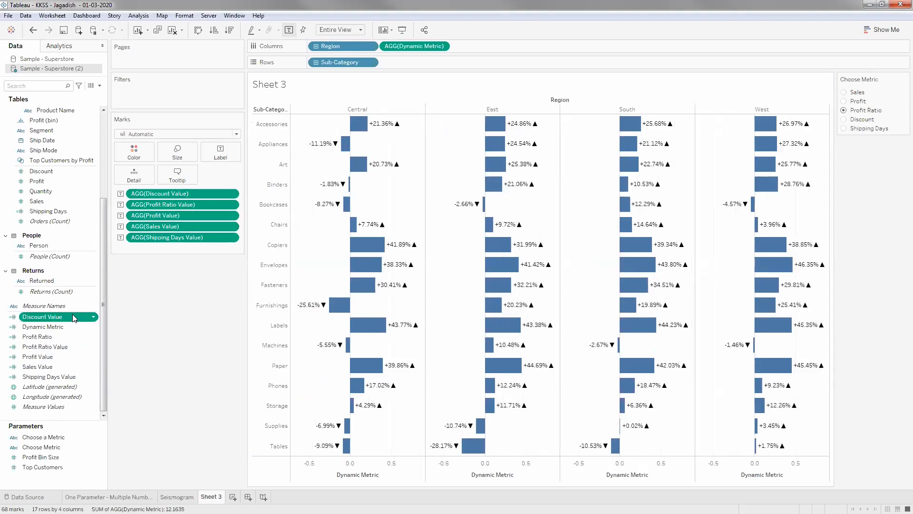
{"action": "key", "text": "Return"}
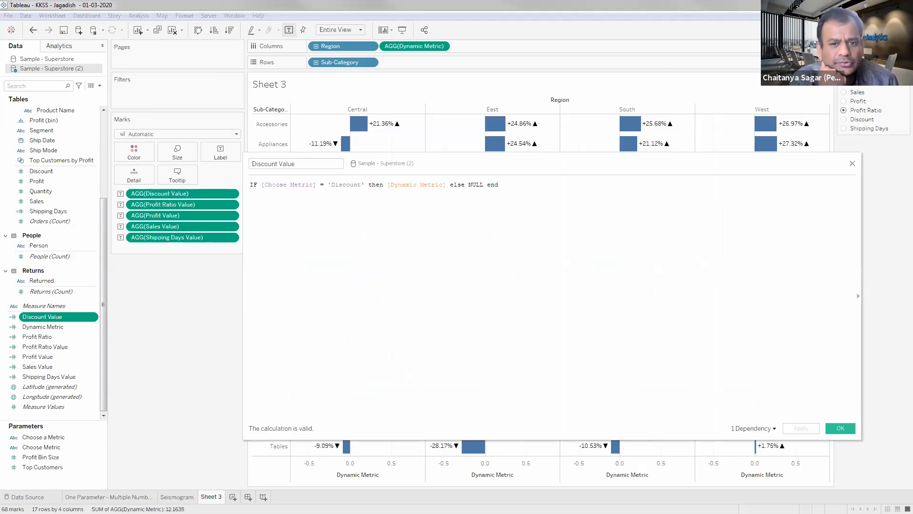
{"action": "left_click", "coordinate": [839, 428]}
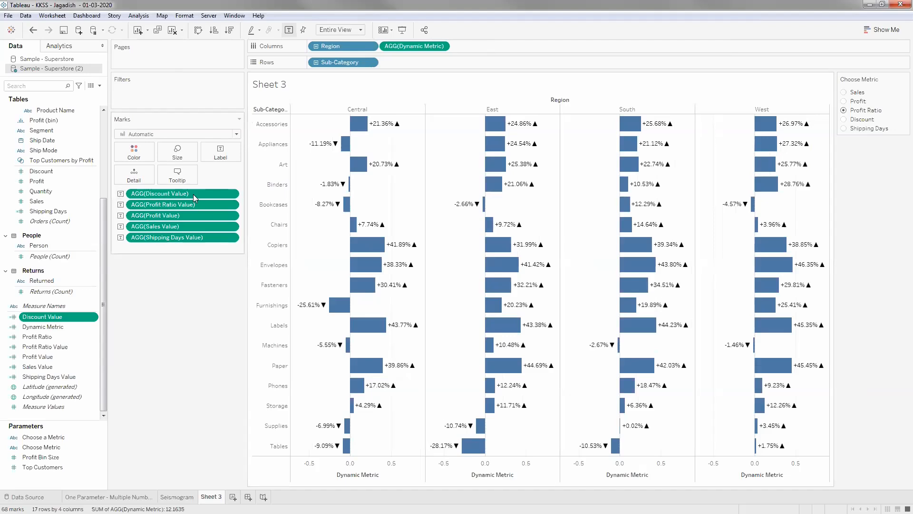
{"action": "mouse_move", "coordinate": [385, 123]}
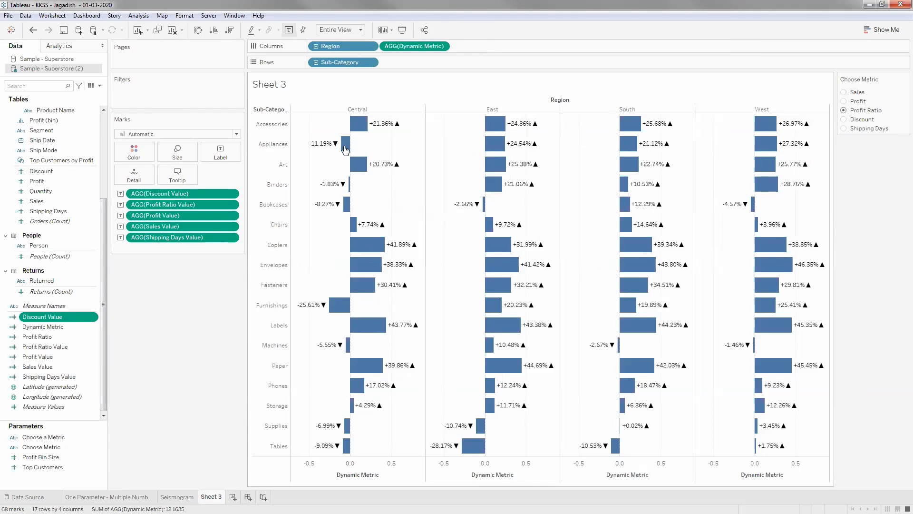
{"action": "mouse_move", "coordinate": [347, 145]}
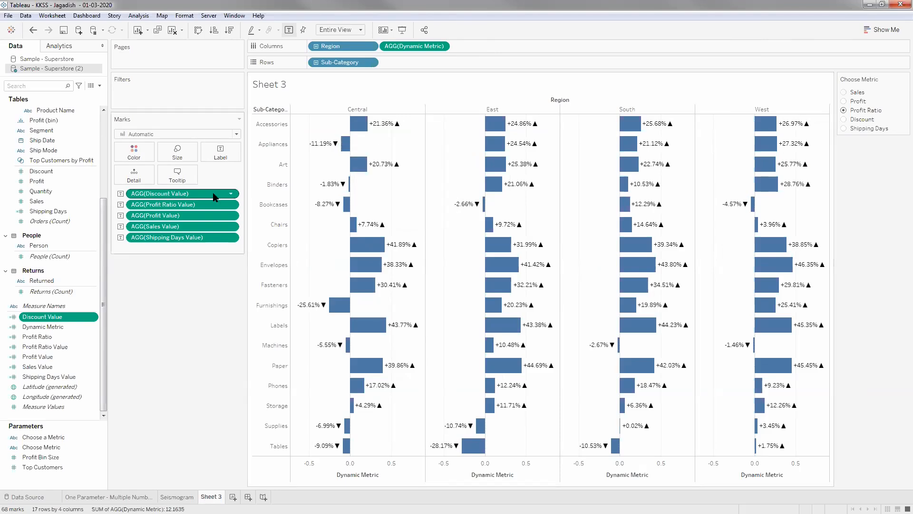
Step: Review the mark label text in a widened editor to examine how the five value fields are placed side by side
{"action": "left_click", "coordinate": [221, 152]}
{"action": "left_click", "coordinate": [293, 202]}
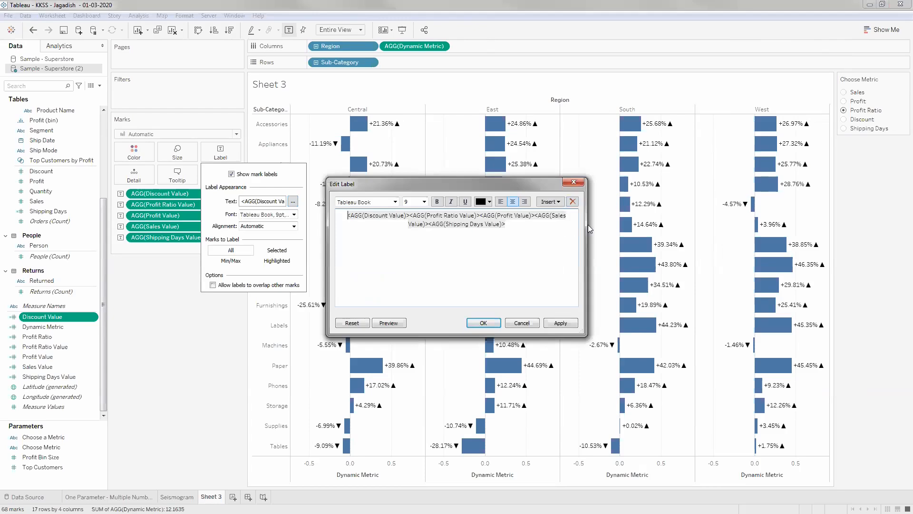
{"action": "left_click_drag", "start_coordinate": [586, 222], "coordinate": [857, 222]}
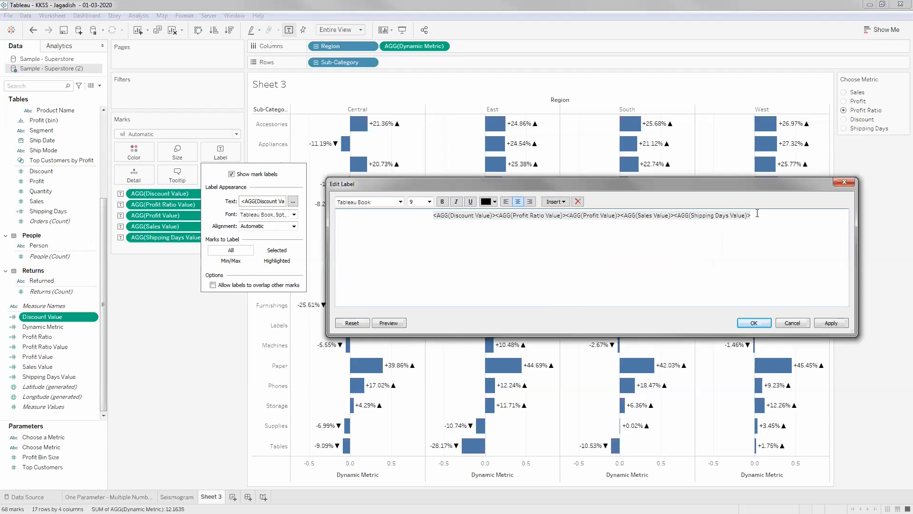
{"action": "left_click_drag", "start_coordinate": [756, 219], "coordinate": [486, 236]}
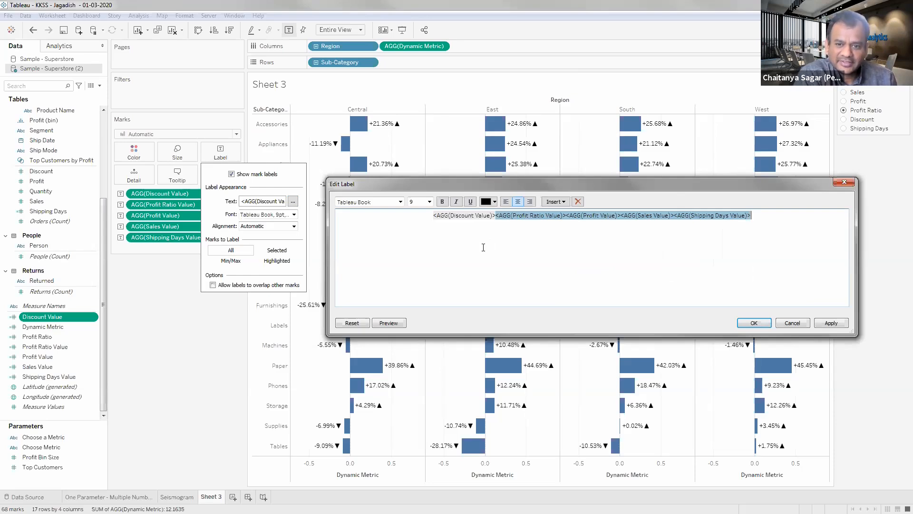
{"action": "left_click", "coordinate": [498, 217]}
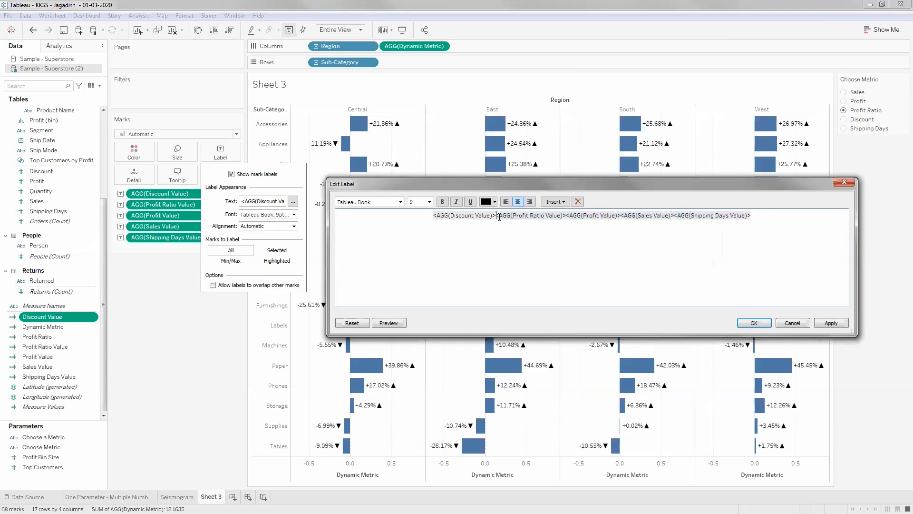
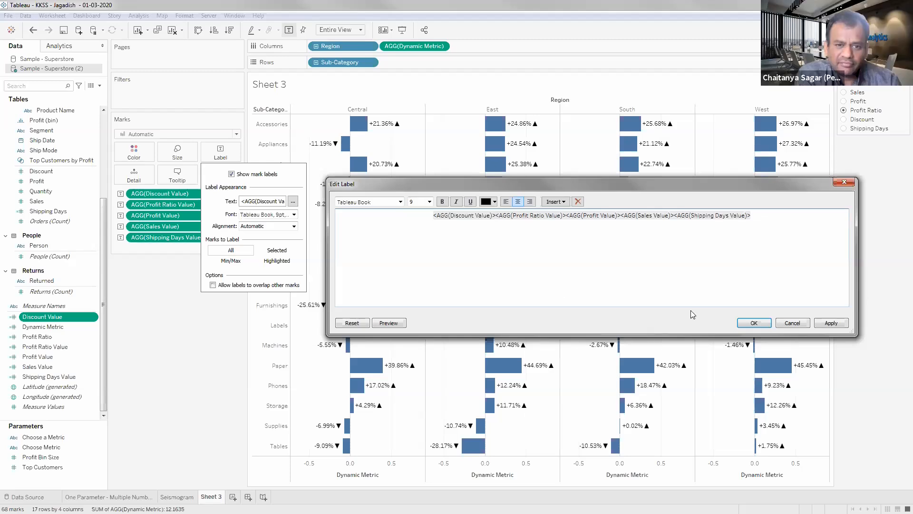
{"action": "left_click", "coordinate": [745, 323]}
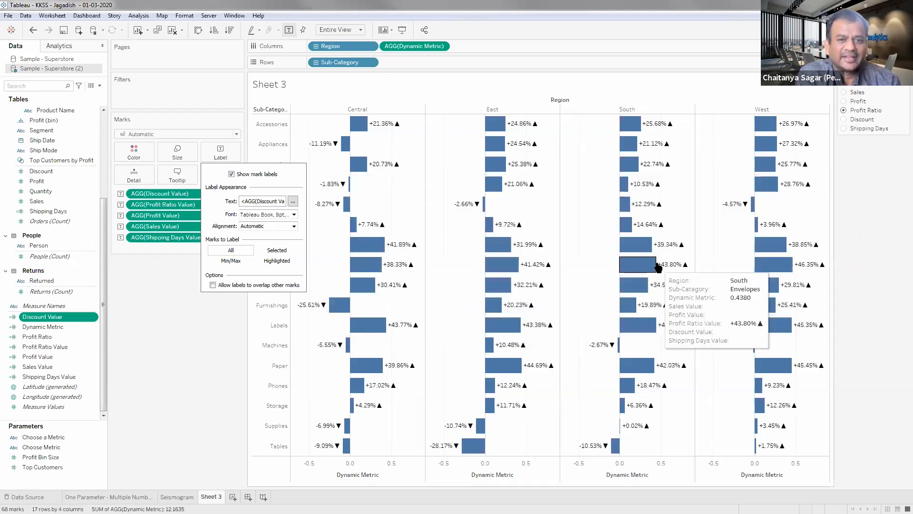
{"action": "left_click", "coordinate": [166, 346]}
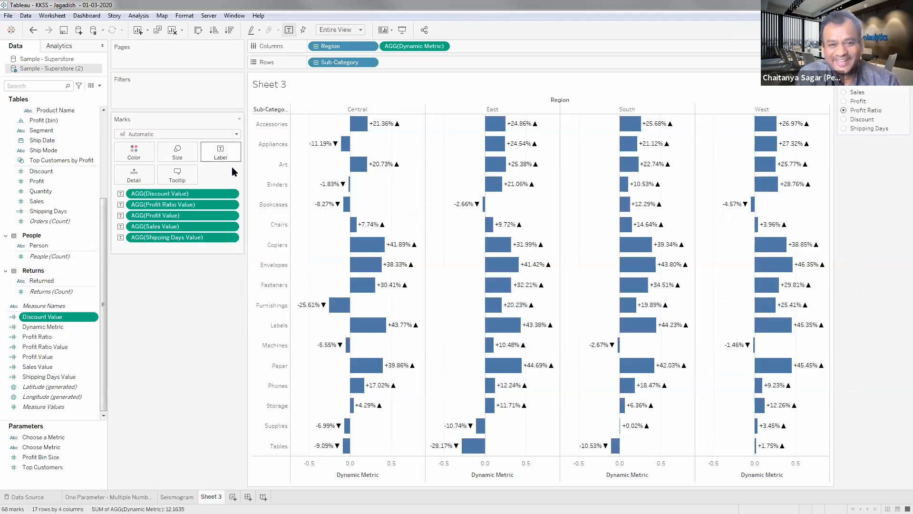
{"action": "left_click", "coordinate": [170, 237]}
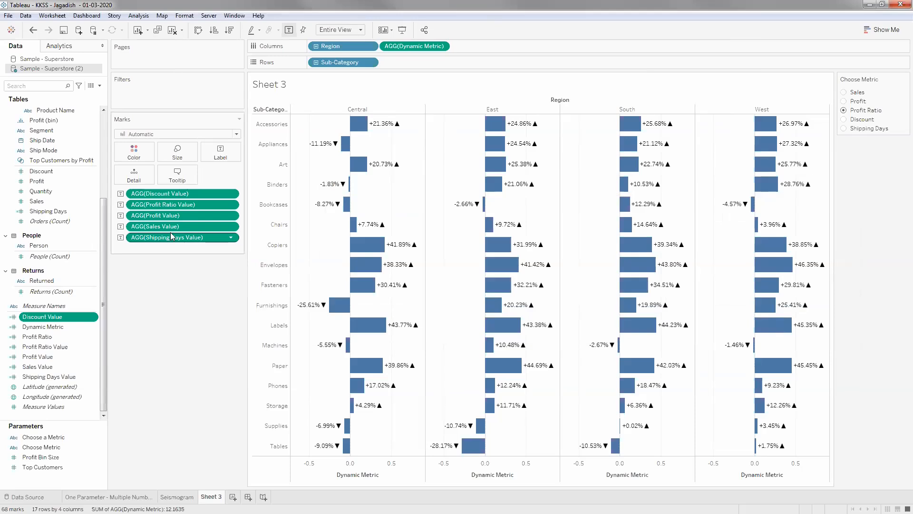
{"action": "left_click", "coordinate": [185, 197]}
{"action": "mouse_move", "coordinate": [399, 128]}
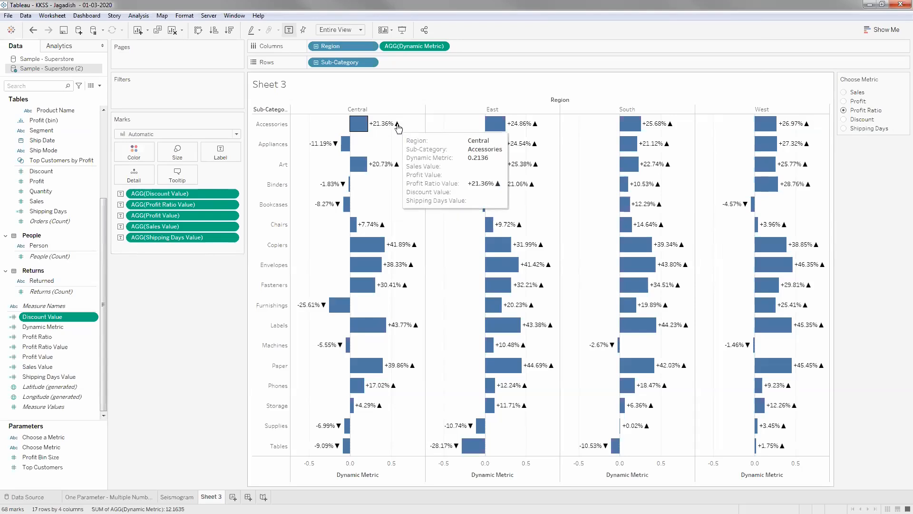
{"action": "mouse_move", "coordinate": [346, 148]}
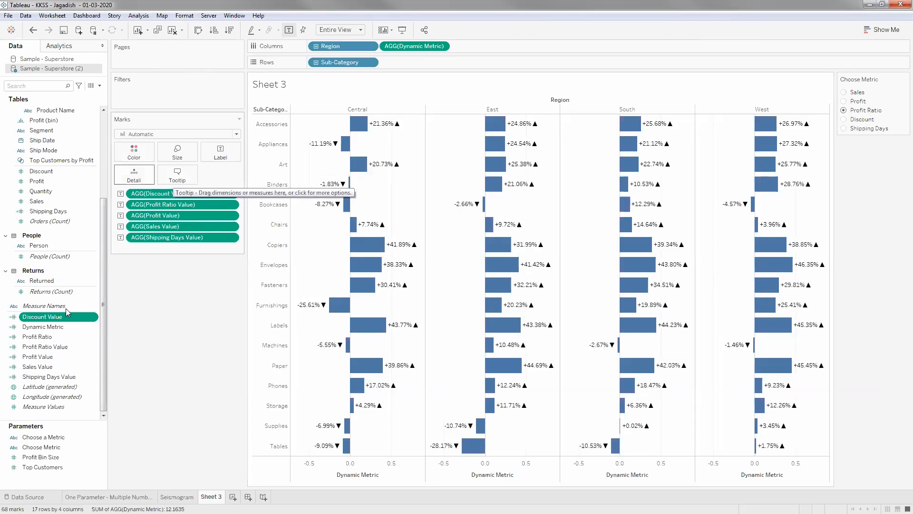
{"action": "right_click", "coordinate": [60, 317]}
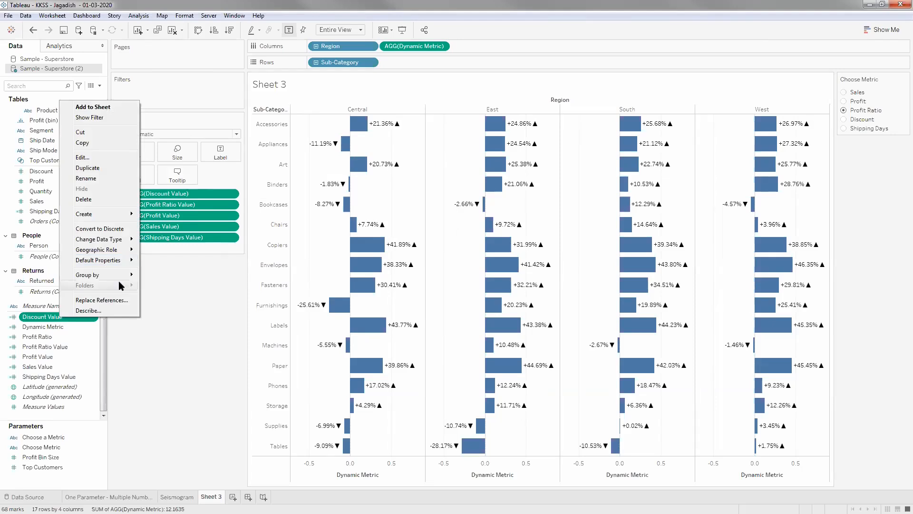
{"action": "left_click", "coordinate": [172, 298]}
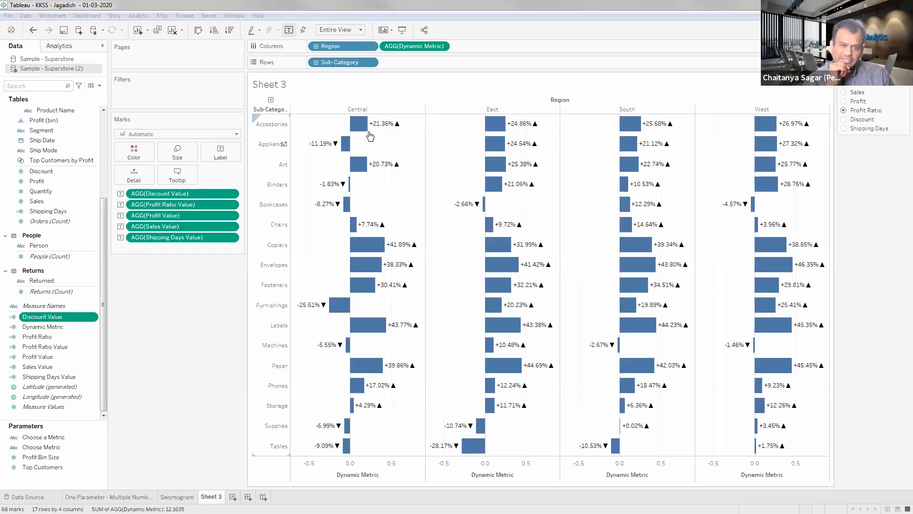
Step: Review the custom default number format of Profit Ratio Value, examining its positive and negative parts and arrow symbols, and leave it as is
{"action": "left_click", "coordinate": [60, 321]}
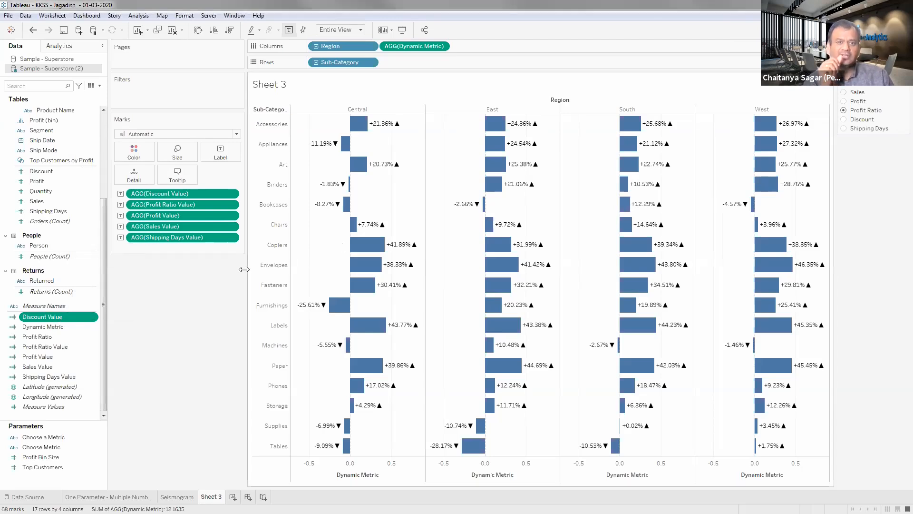
{"action": "right_click", "coordinate": [71, 346]}
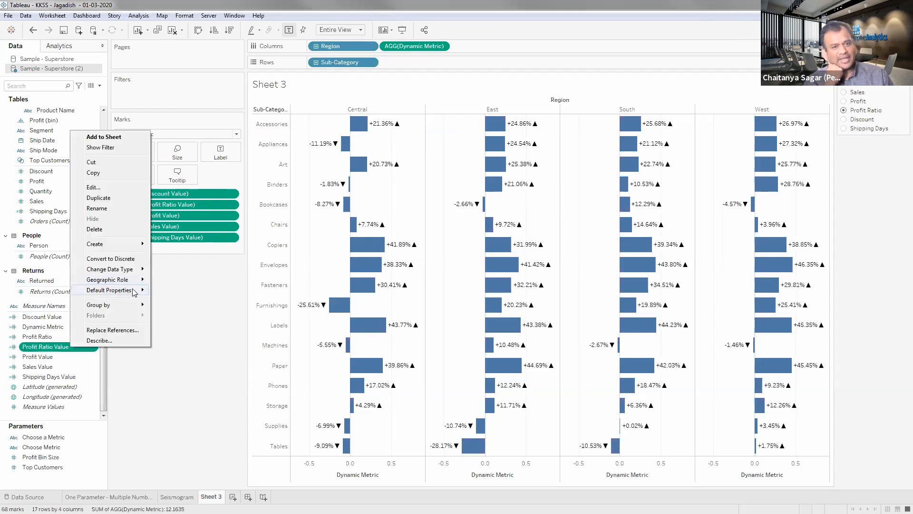
{"action": "mouse_move", "coordinate": [109, 290]}
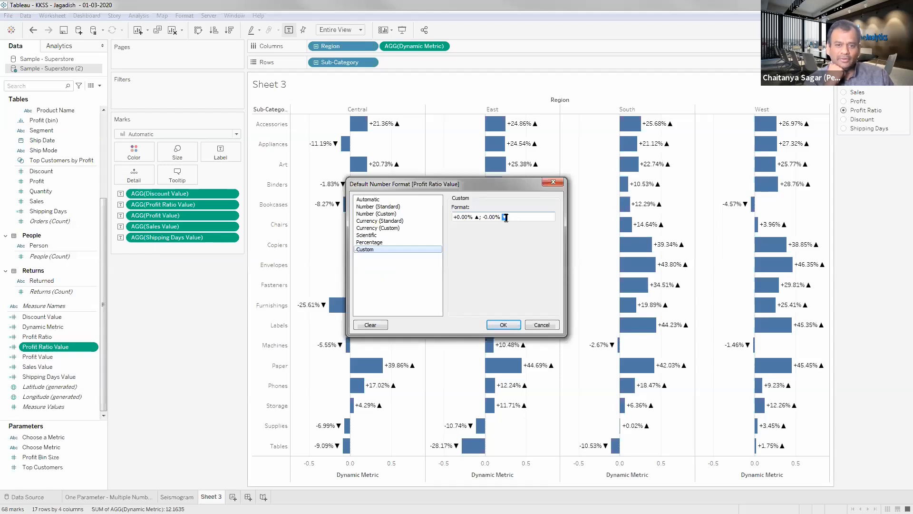
{"action": "type", "text": "◴"}
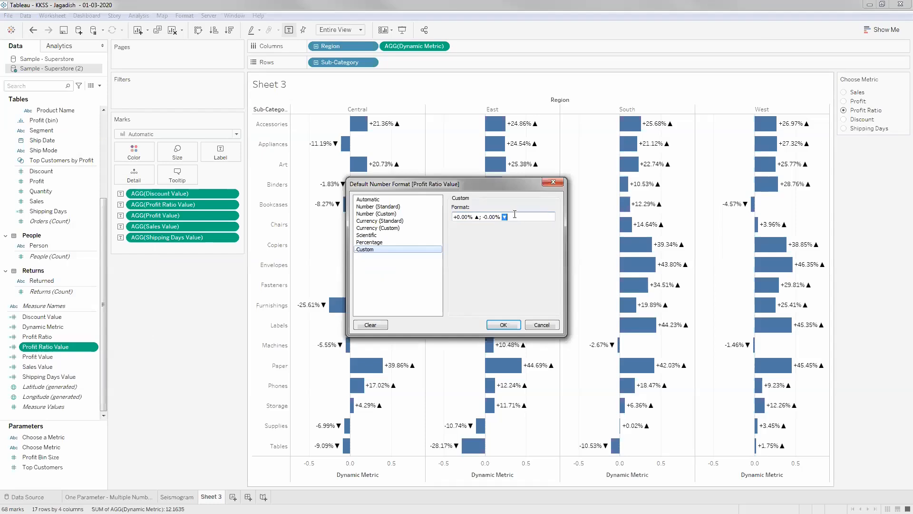
{"action": "left_click", "coordinate": [517, 217]}
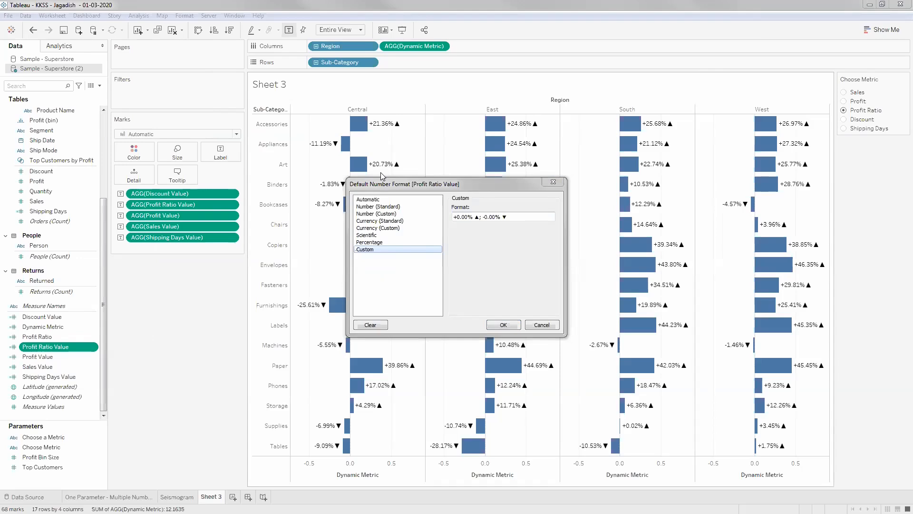
{"action": "left_click", "coordinate": [509, 214]}
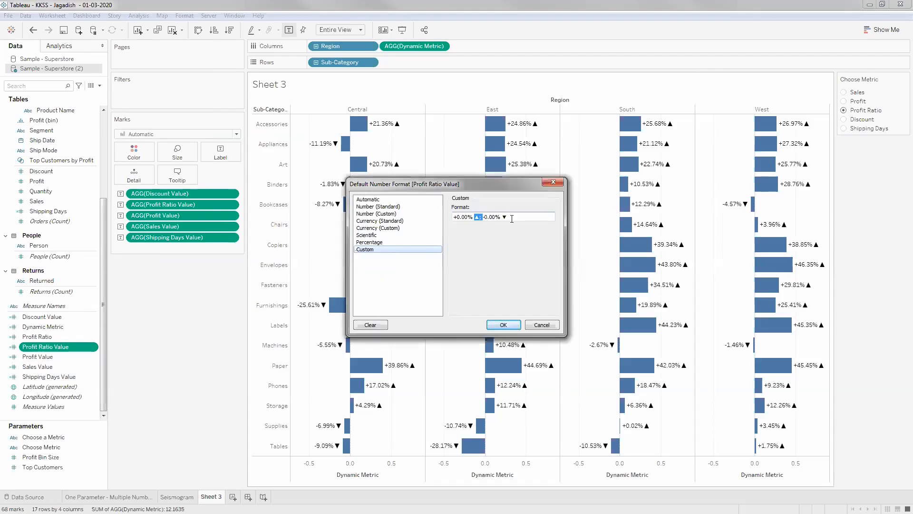
{"action": "left_click", "coordinate": [488, 218]}
{"action": "left_click", "coordinate": [553, 184]}
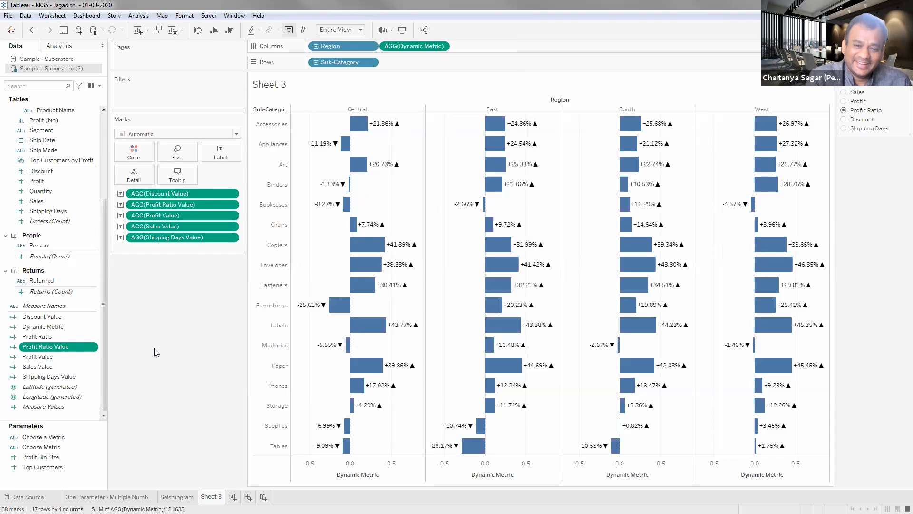
{"action": "left_click", "coordinate": [53, 326], "text": "ctrl"}
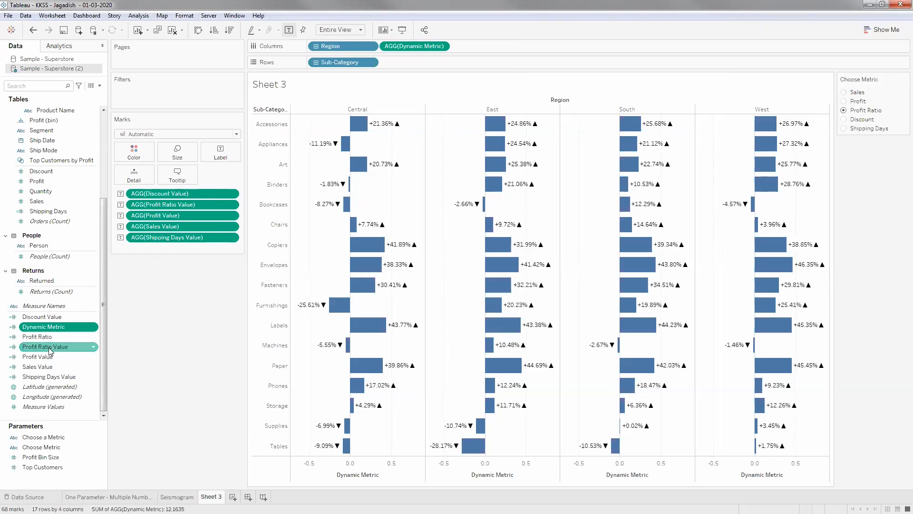
{"action": "left_click", "coordinate": [51, 337], "text": "ctrl"}
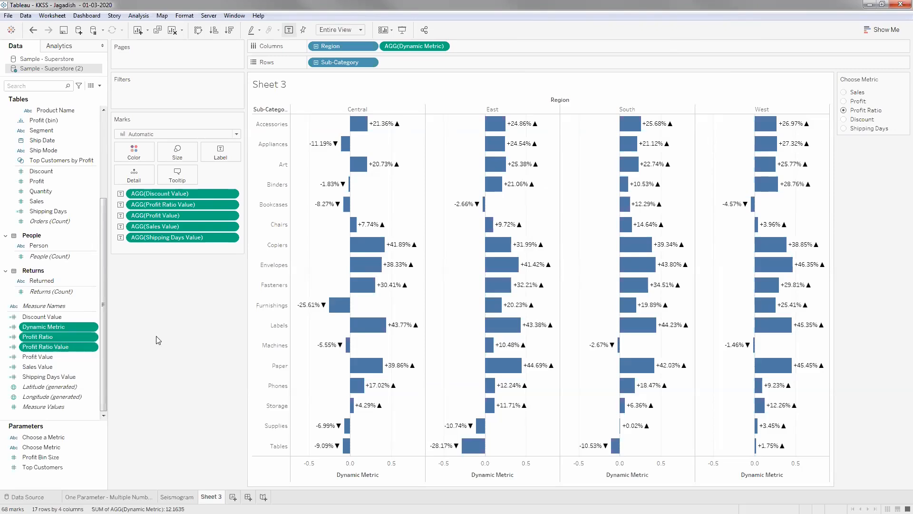
{"action": "left_click", "coordinate": [71, 349]}
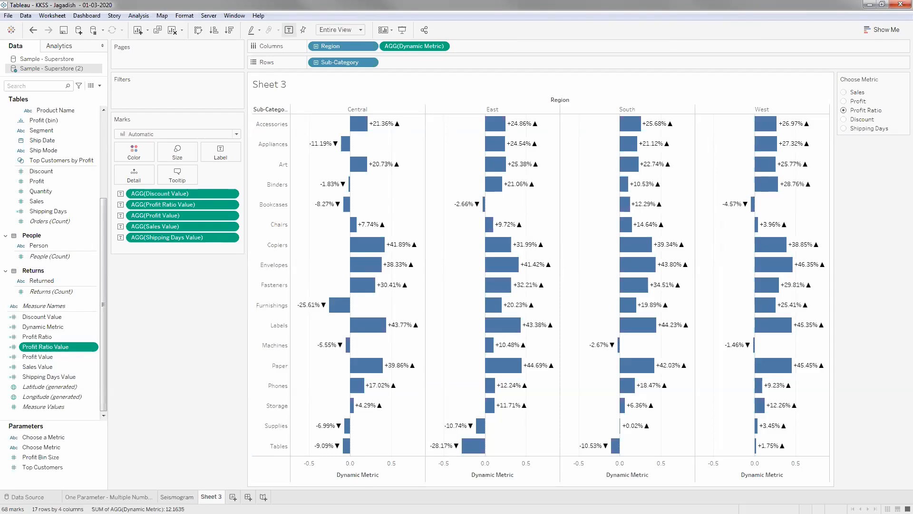
Step: Add a new blank worksheet and look at the Seismogram sheet as the reference chart
{"action": "left_click", "coordinate": [233, 496]}
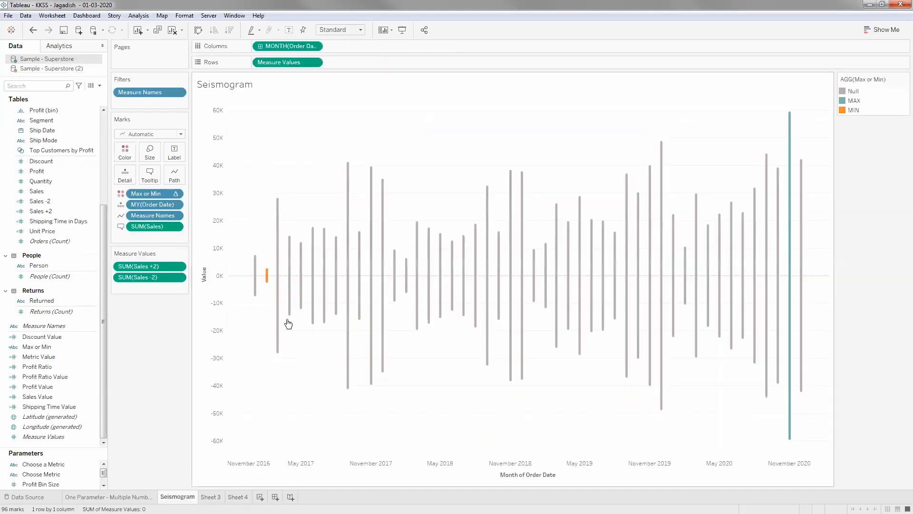
{"action": "mouse_move", "coordinate": [287, 322]}
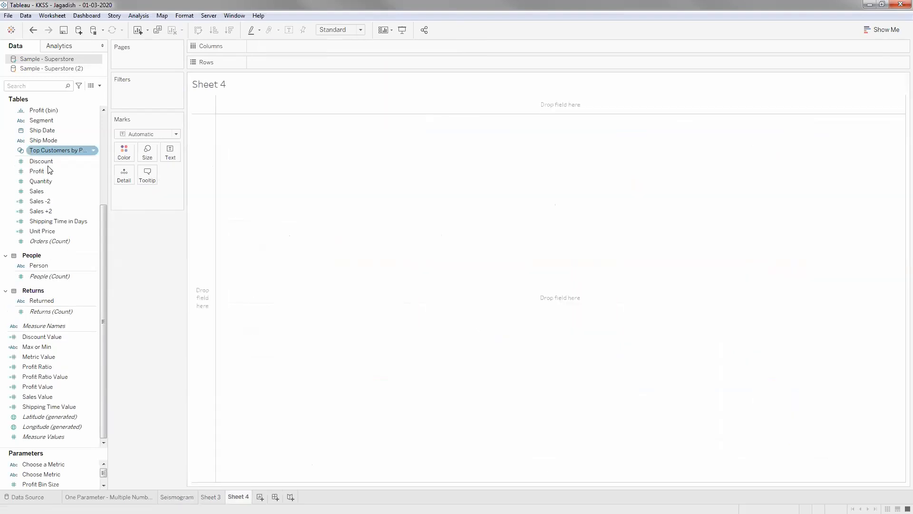
{"action": "scroll", "coordinate": [36, 171], "scroll_direction": "up", "scroll_amount": 5}
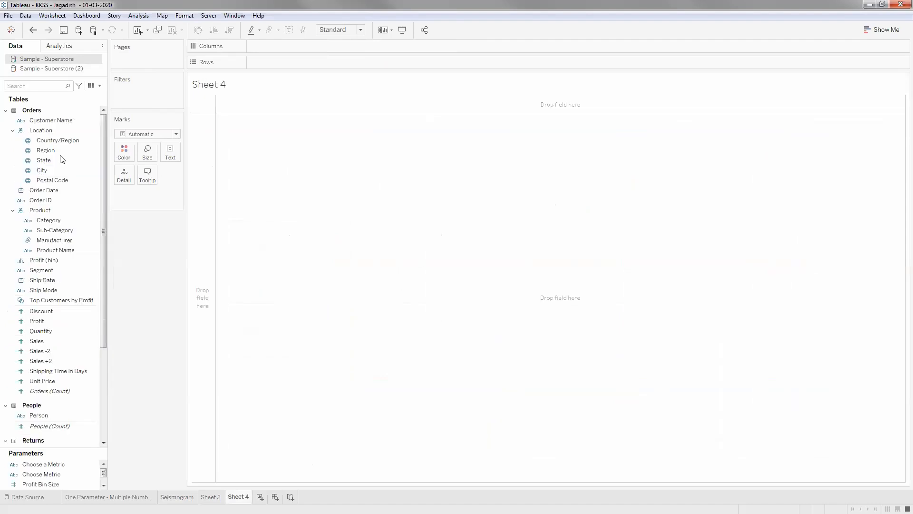
{"action": "left_click_drag", "start_coordinate": [50, 192], "coordinate": [291, 53]}
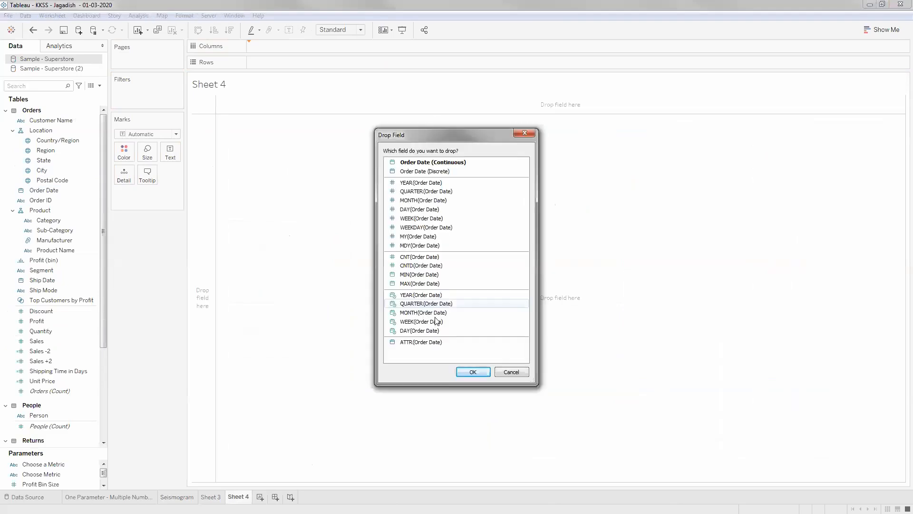
{"action": "key", "text": "Down"}
{"action": "left_click", "coordinate": [473, 372]}
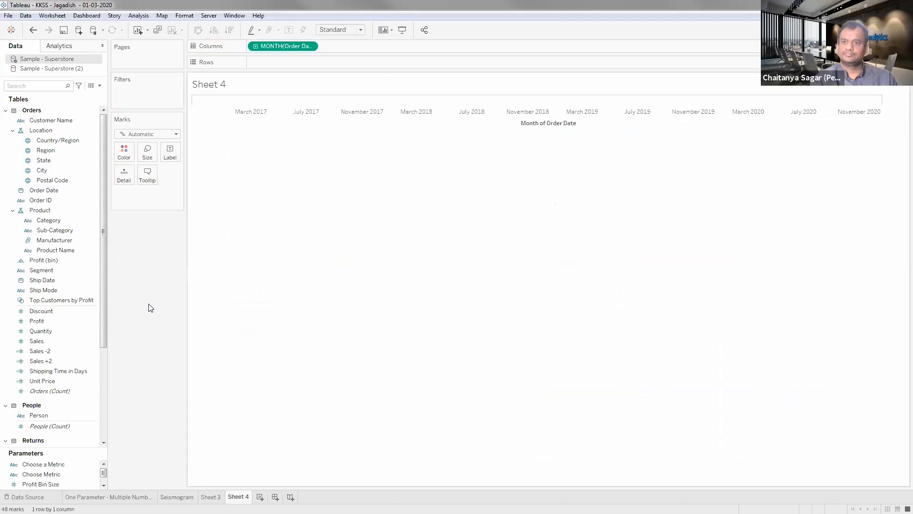
{"action": "left_click", "coordinate": [62, 199]}
{"action": "left_click", "coordinate": [54, 352]}
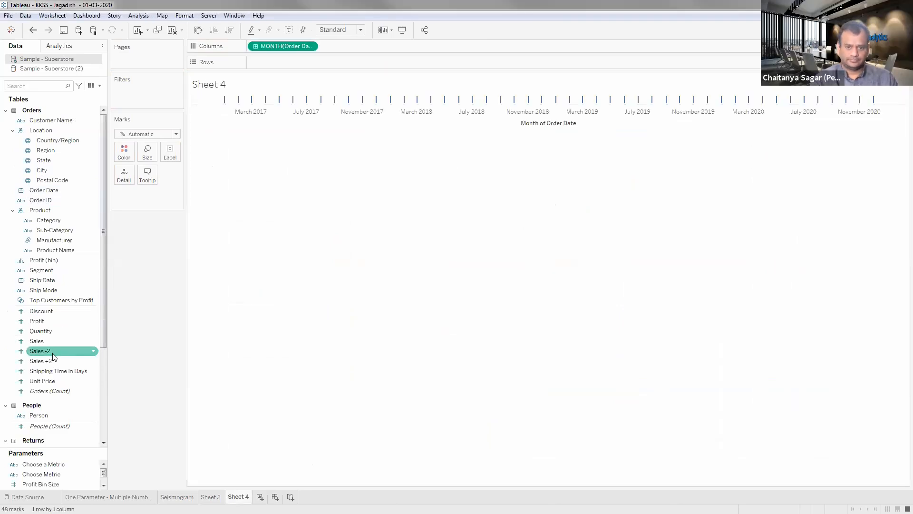
{"action": "scroll", "coordinate": [57, 401], "scroll_direction": "down", "scroll_amount": 1}
{"action": "scroll", "coordinate": [57, 400], "scroll_direction": "down", "scroll_amount": 2}
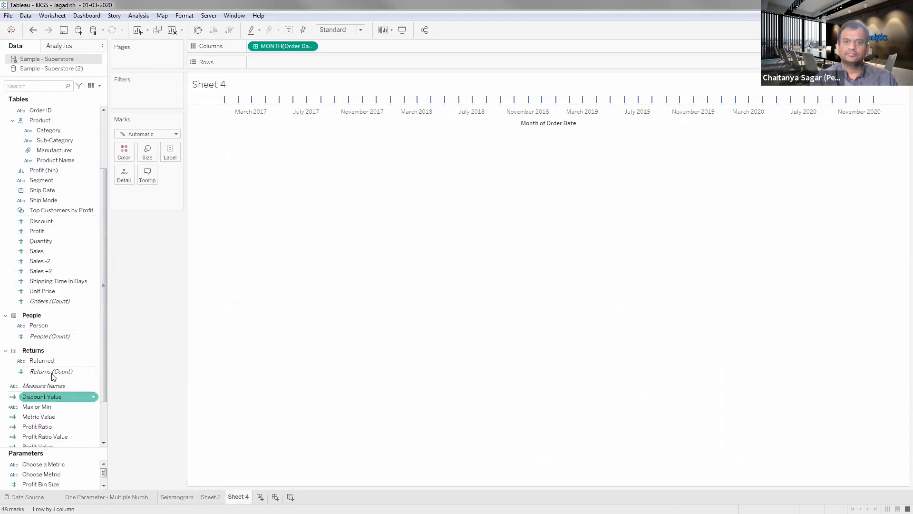
{"action": "left_click_drag", "start_coordinate": [48, 262], "coordinate": [260, 57]}
{"action": "left_click", "coordinate": [174, 31]}
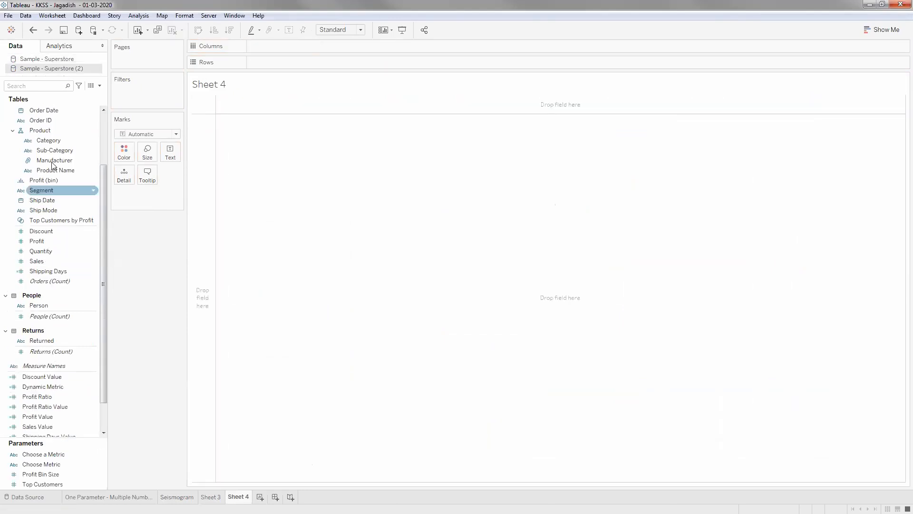
Step: Plot continuous MONTH(Order Date) from Sample - Superstore (2) on Columns against SUM(Sales) on Rows in Sheet 4
{"action": "scroll", "coordinate": [53, 128], "scroll_direction": "up", "scroll_amount": 2}
{"action": "left_click_drag", "start_coordinate": [42, 173], "coordinate": [251, 58]}
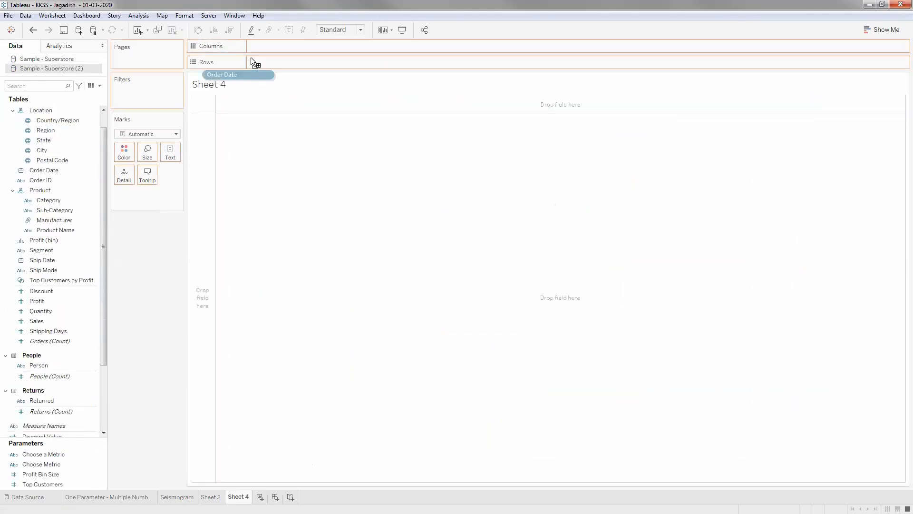
{"action": "left_click_drag", "start_coordinate": [319, 90], "coordinate": [295, 46]}
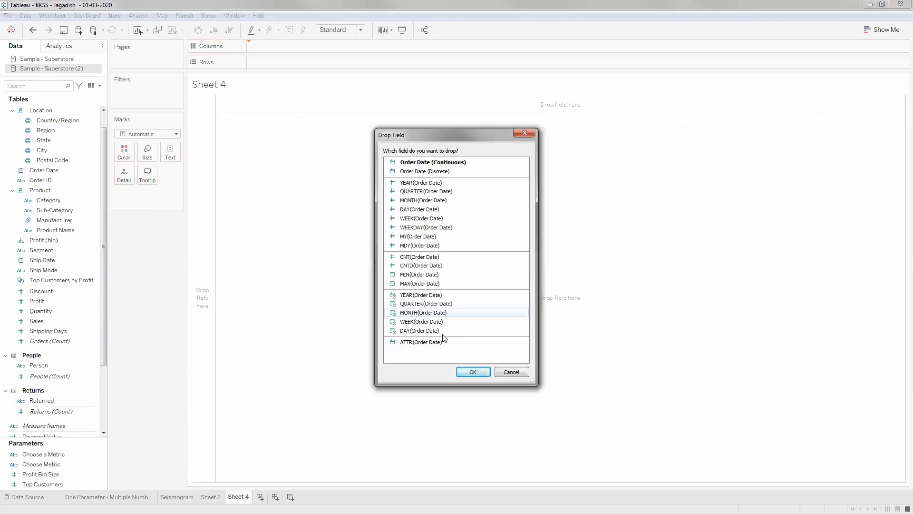
{"action": "left_click", "coordinate": [473, 371]}
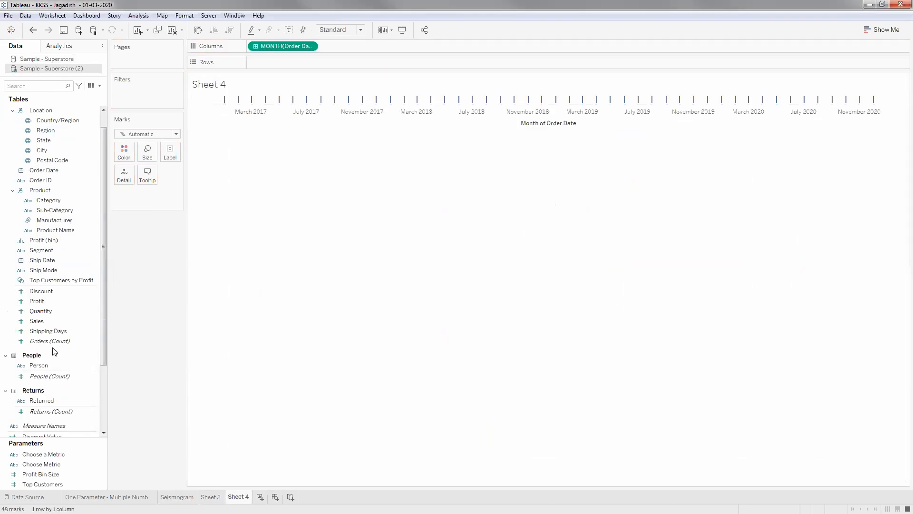
{"action": "scroll", "coordinate": [55, 380], "scroll_direction": "down", "scroll_amount": 3}
{"action": "left_click", "coordinate": [55, 376]}
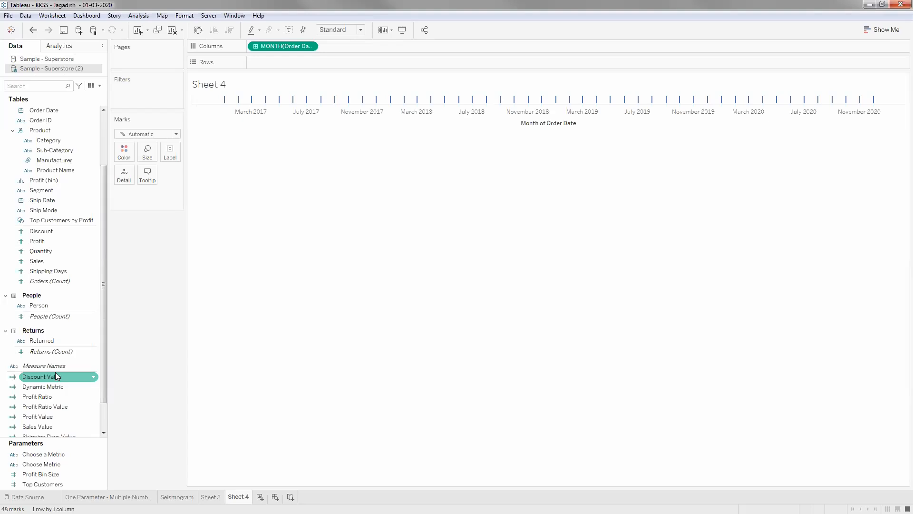
{"action": "left_click_drag", "start_coordinate": [58, 262], "coordinate": [233, 124]}
{"action": "left_click_drag", "start_coordinate": [313, 64], "coordinate": [312, 63]}
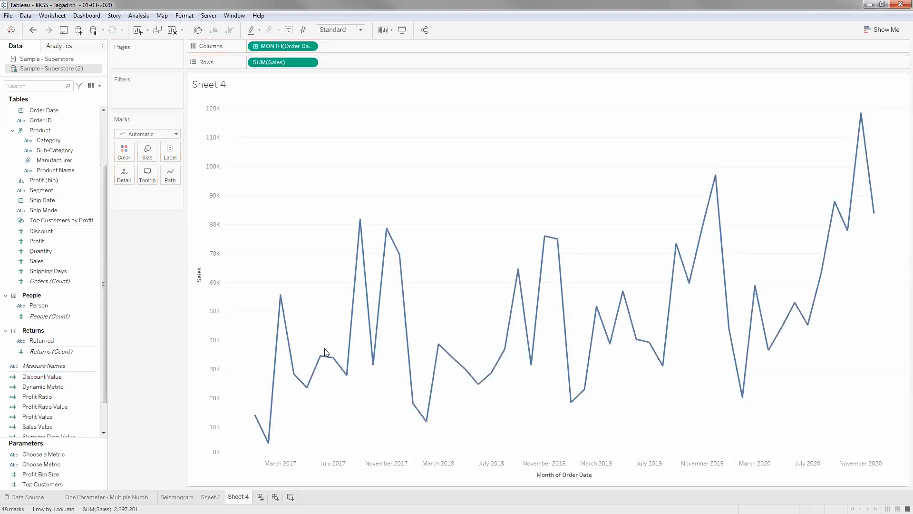
Step: Inspect the monthly sales points along the line and change the mark type to Bar
{"action": "mouse_move", "coordinate": [256, 423]}
{"action": "mouse_move", "coordinate": [876, 214]}
{"action": "mouse_move", "coordinate": [268, 441]}
{"action": "mouse_move", "coordinate": [292, 341]}
{"action": "mouse_move", "coordinate": [313, 389]}
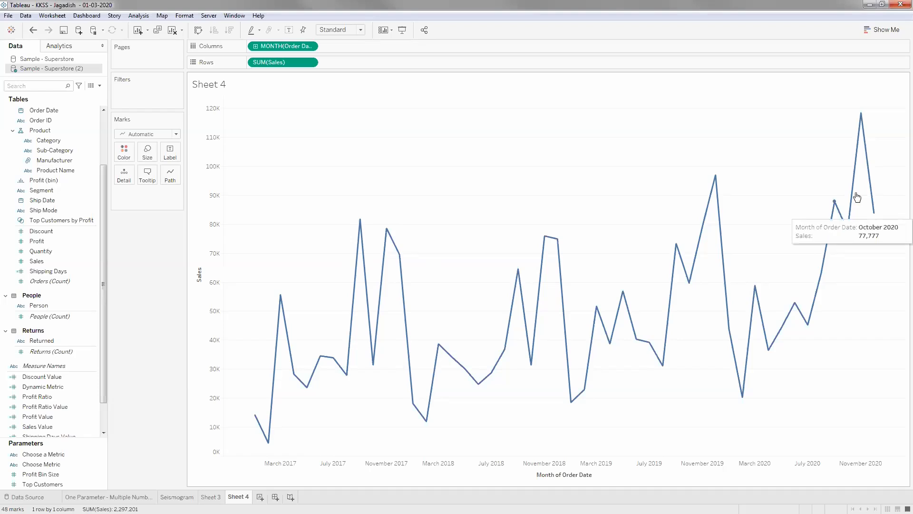
{"action": "mouse_move", "coordinate": [864, 116]}
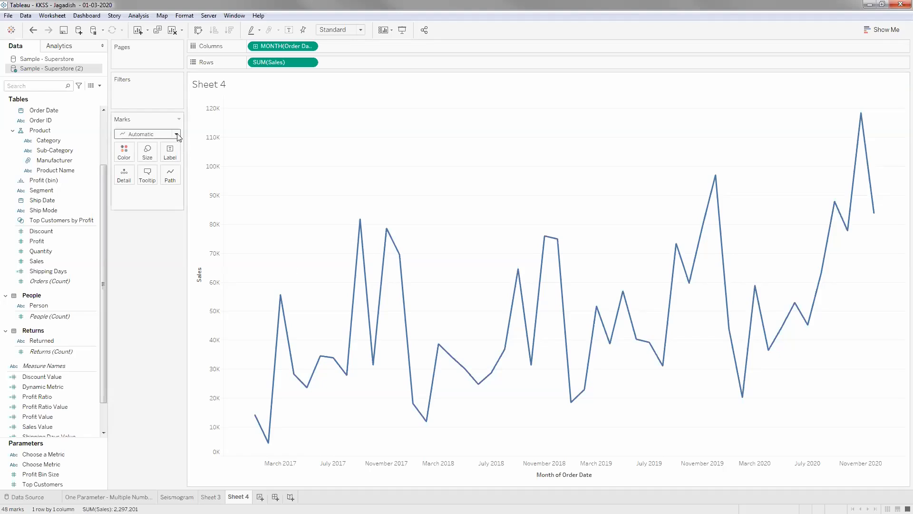
{"action": "left_click", "coordinate": [155, 158]}
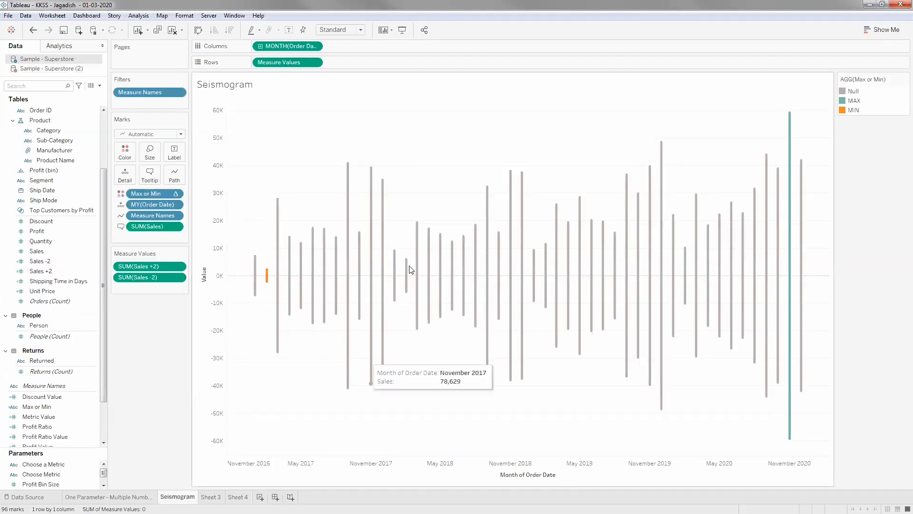
Step: Compare the monthly lines of the Seismogram sheet with the monthly sales bars on Sheet 4
{"action": "mouse_move", "coordinate": [369, 389]}
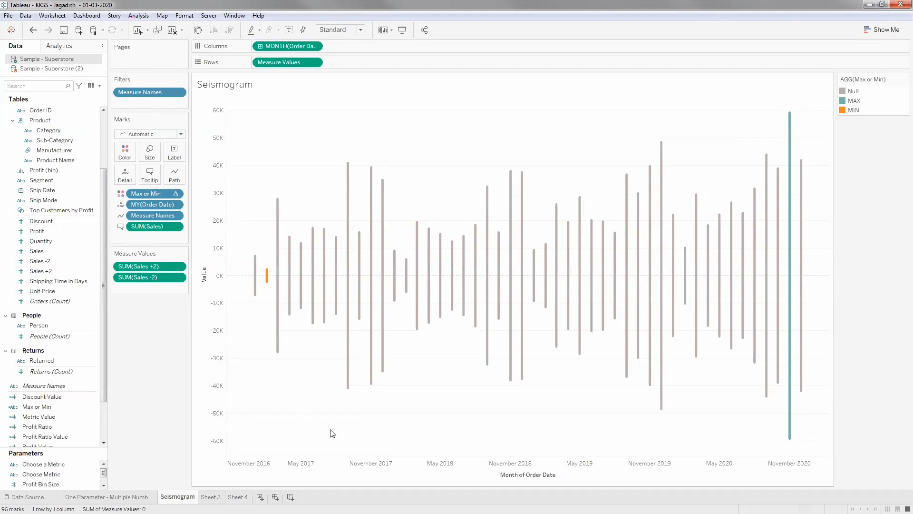
{"action": "mouse_move", "coordinate": [301, 251]}
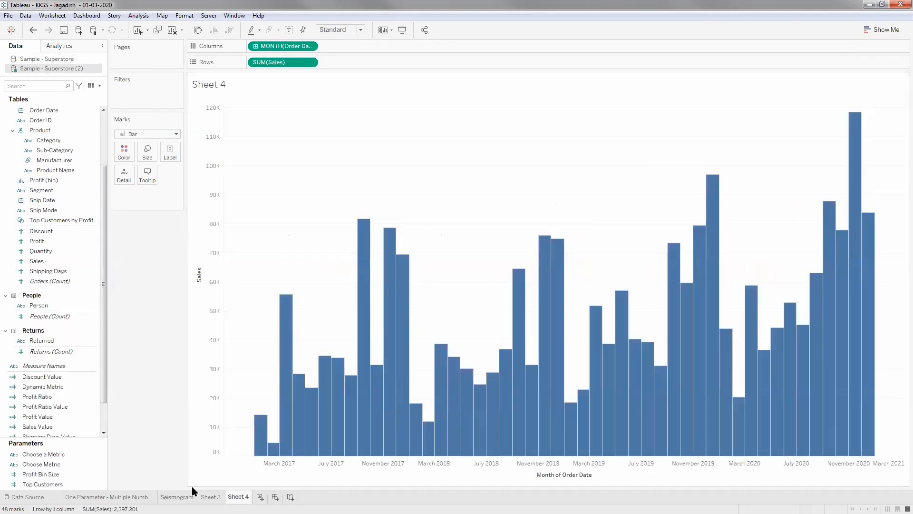
{"action": "left_click", "coordinate": [190, 497]}
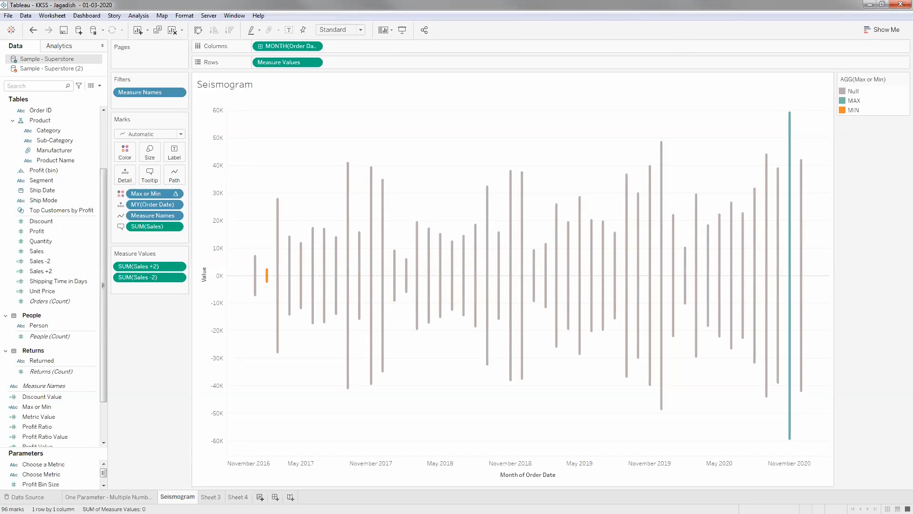
Step: Add a new worksheet and place continuous MONTH(Order Date) from Sample - Superstore (2) on Columns
{"action": "key", "text": "ctrl+m"}
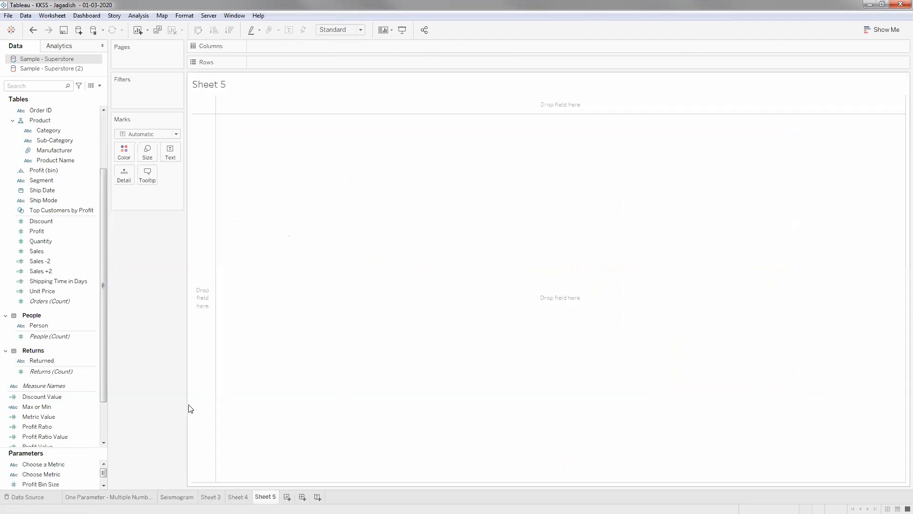
{"action": "left_click", "coordinate": [78, 71]}
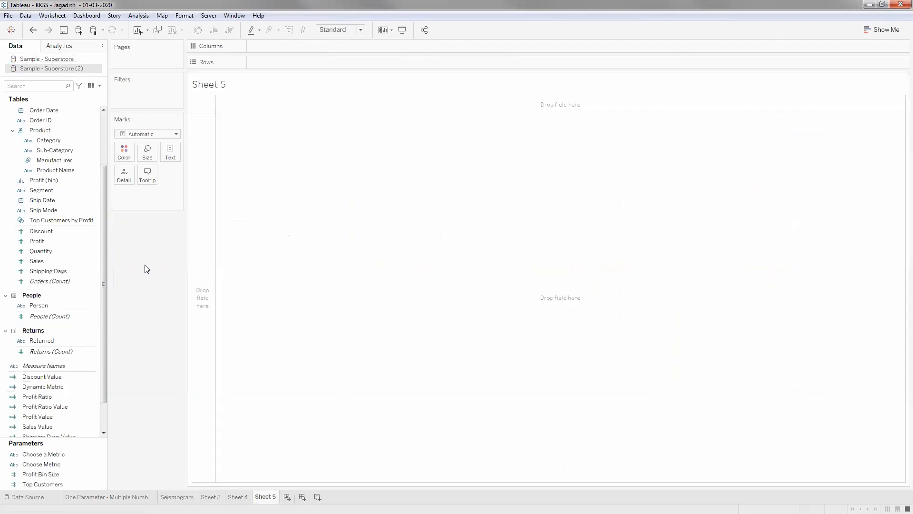
{"action": "left_click", "coordinate": [59, 131]}
{"action": "scroll", "coordinate": [43, 177], "scroll_direction": "up", "scroll_amount": 2}
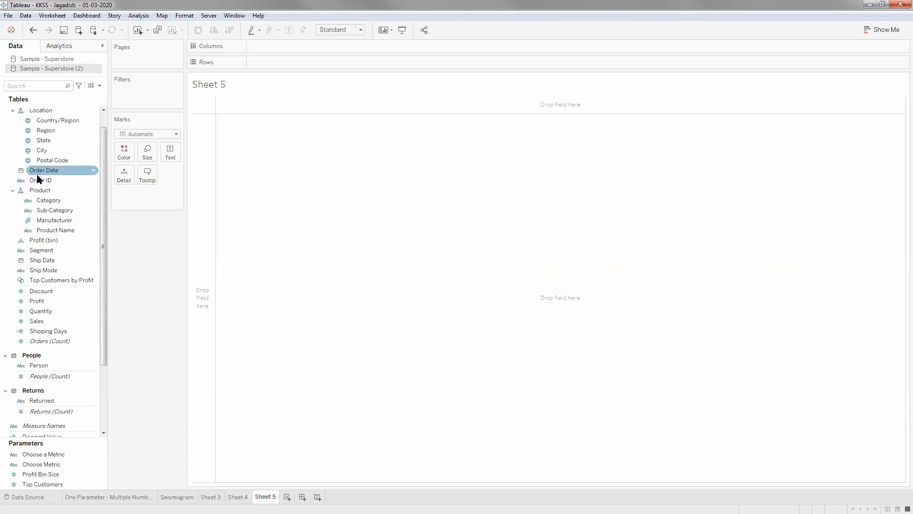
{"action": "left_click_drag", "start_coordinate": [44, 171], "coordinate": [250, 82]}
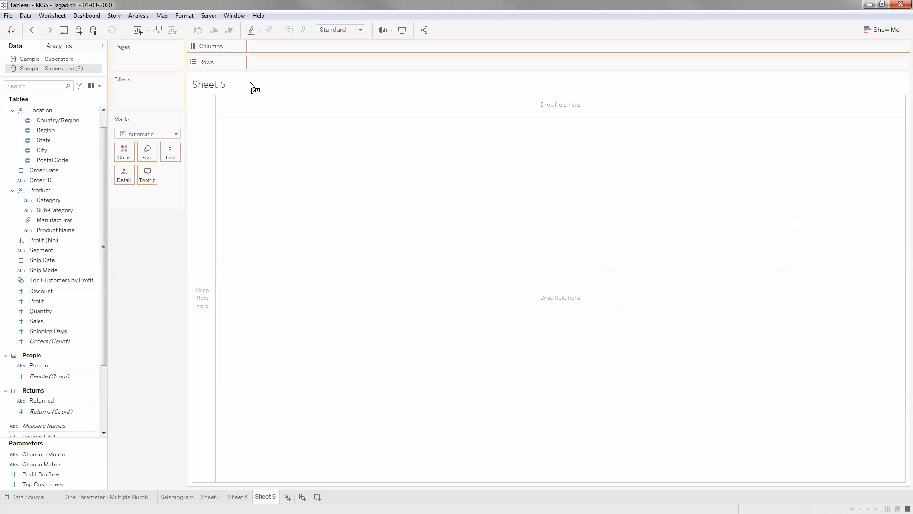
{"action": "left_click_drag", "start_coordinate": [261, 50], "coordinate": [262, 49]}
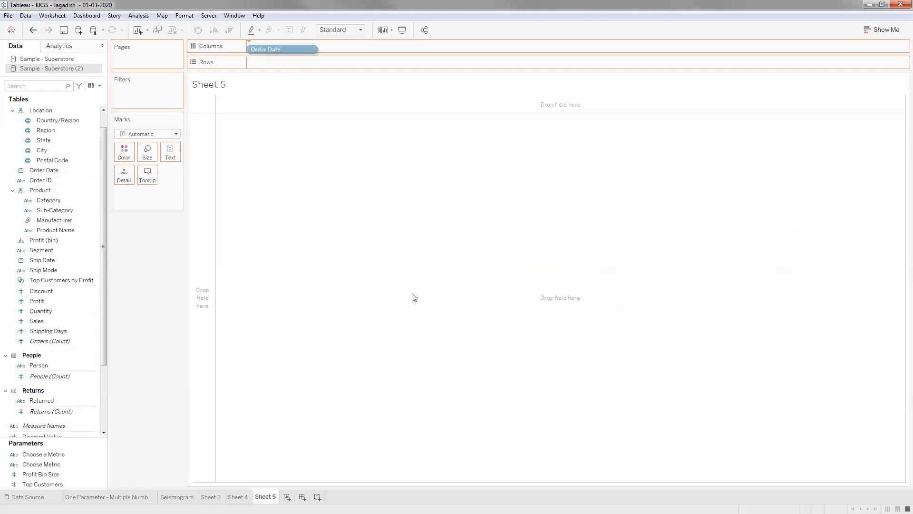
{"action": "left_click", "coordinate": [432, 313]}
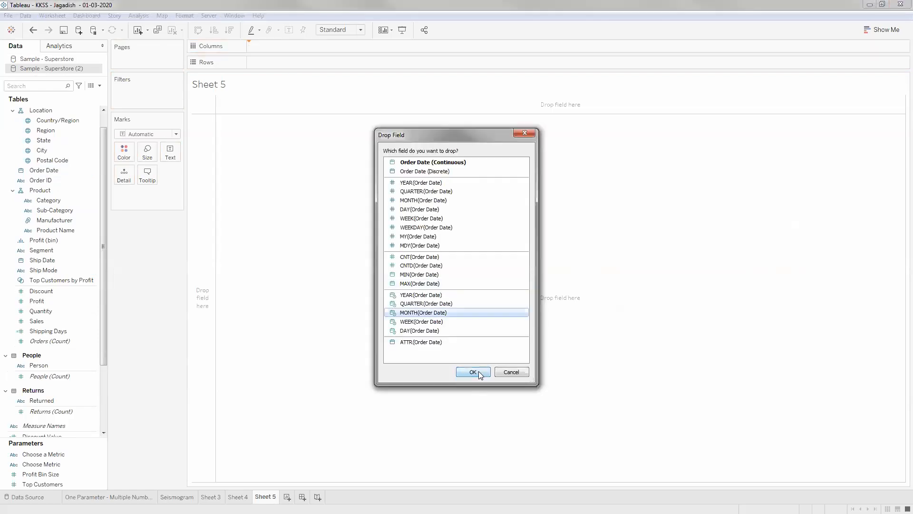
{"action": "key", "text": "Return"}
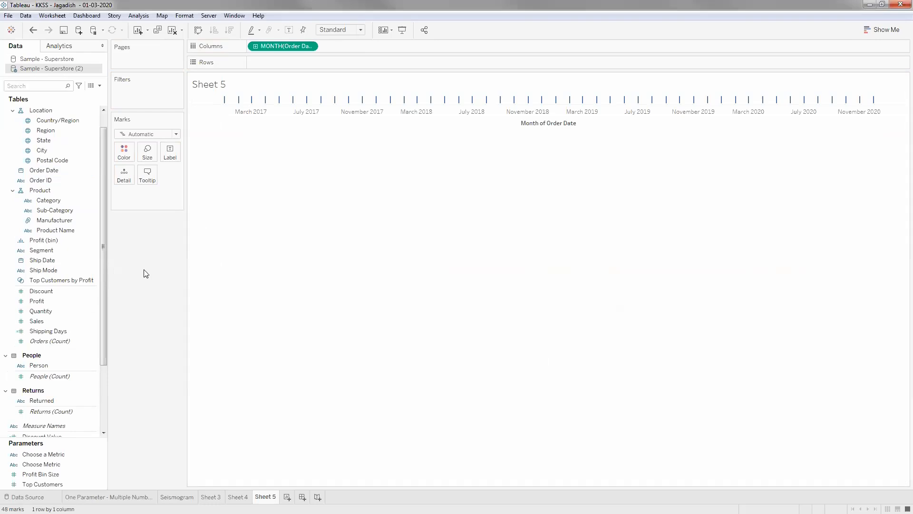
Step: Create a calculated field named Sales +2 with the formula [Sales]/2
{"action": "left_click", "coordinate": [100, 86]}
{"action": "left_click", "coordinate": [85, 96]}
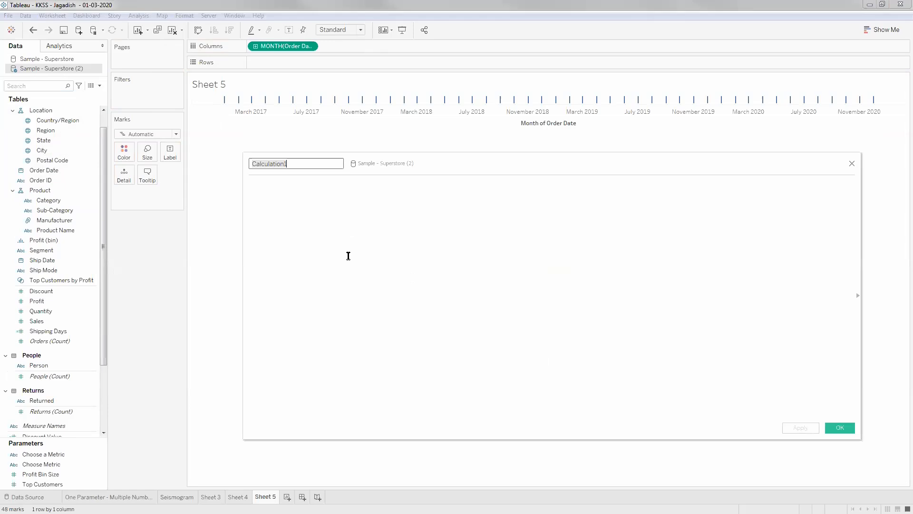
{"action": "type", "text": "Sales"}
{"action": "key", "text": "BackSpace"}
{"action": "key", "text": "BackSpace"}
{"action": "key", "text": "BackSpace"}
{"action": "type", "text": "+2"}
{"action": "left_click", "coordinate": [348, 255]}
{"action": "type", "text": "Sal"}
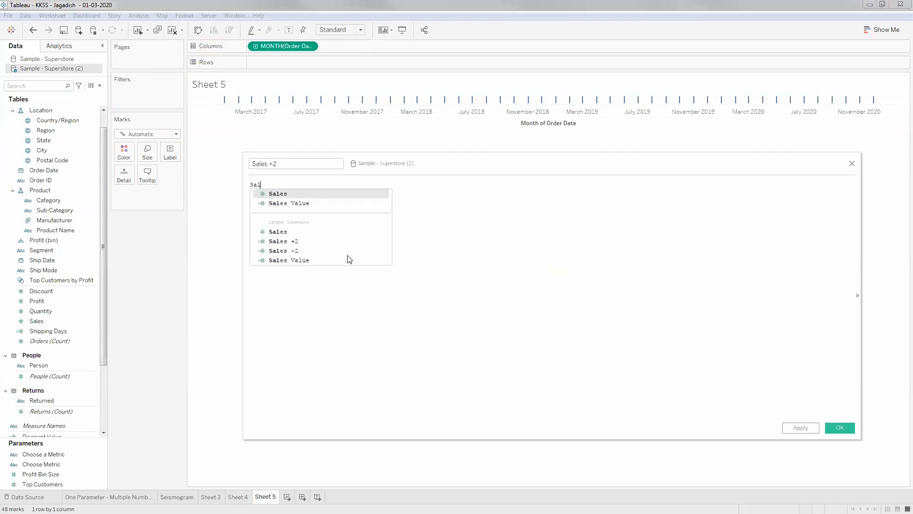
{"action": "type", "text": "es"}
{"action": "key", "text": "Return"}
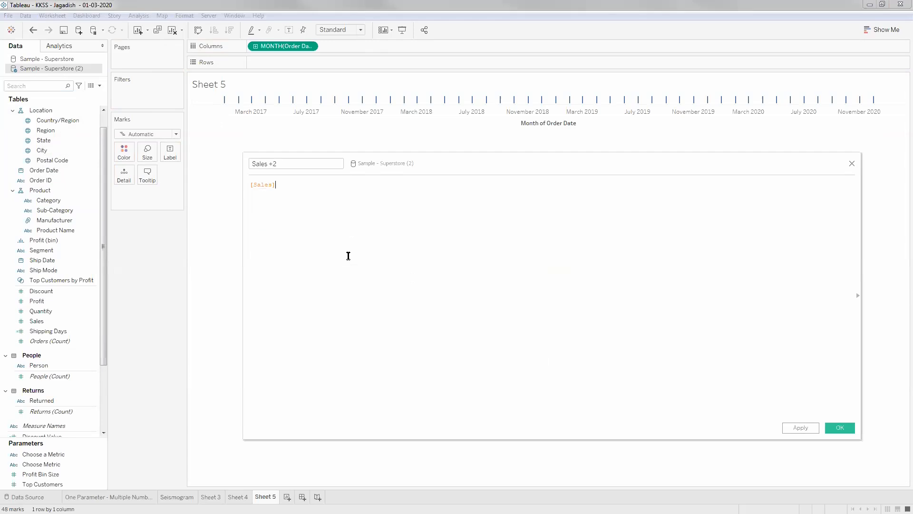
{"action": "type", "text": "/2"}
{"action": "key", "text": "ctrl+a"}
{"action": "left_click", "coordinate": [840, 428]}
Step: Create a second calculated field named Sales -2 with the formula -[Sales]/2
{"action": "left_click", "coordinate": [101, 86]}
{"action": "left_click", "coordinate": [82, 95]}
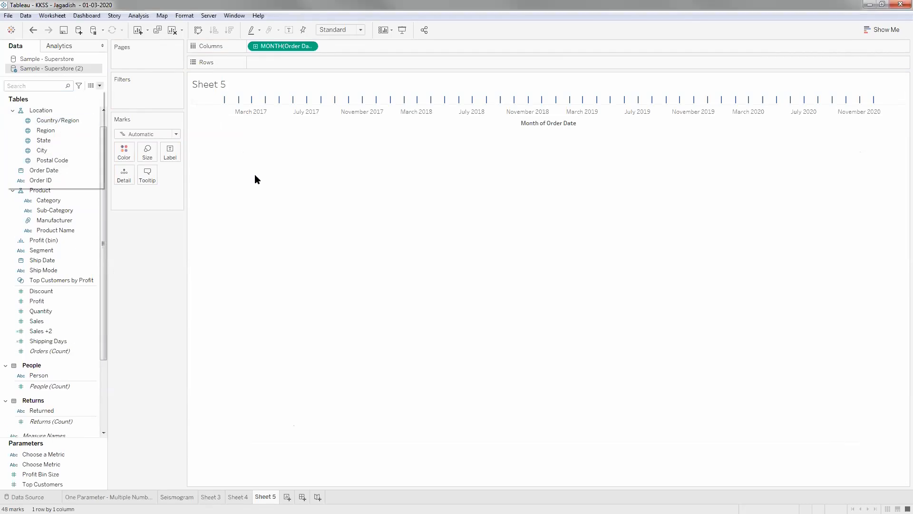
{"action": "key", "text": "BackSpace"}
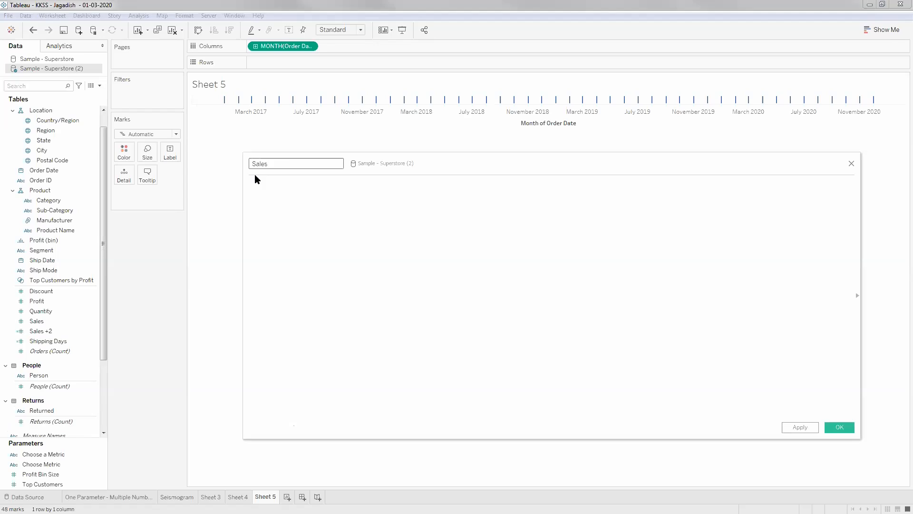
{"action": "left_click", "coordinate": [279, 181]}
{"action": "type", "text": "-[Sales]/2"}
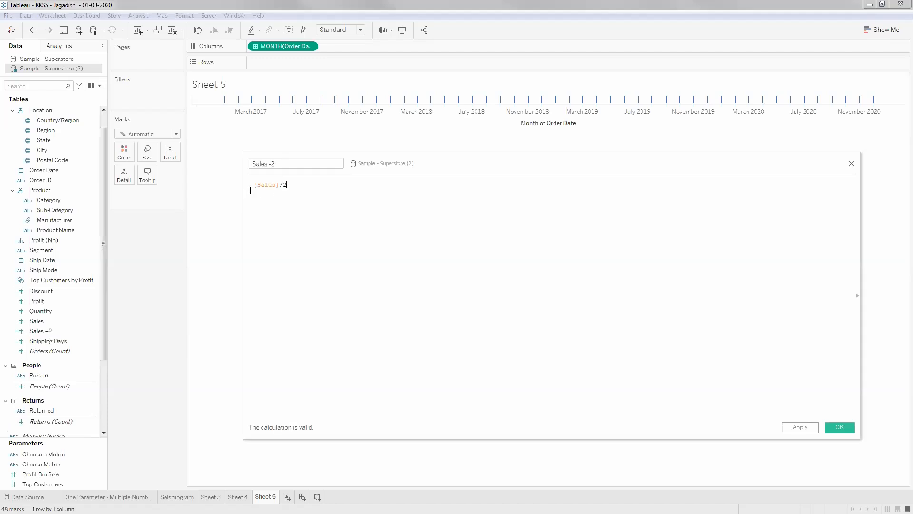
{"action": "left_click", "coordinate": [833, 428]}
Step: Plot SUM(Sales +2) and SUM(Sales -2) on one shared value axis against the order months
{"action": "left_click", "coordinate": [45, 341], "text": "ctrl"}
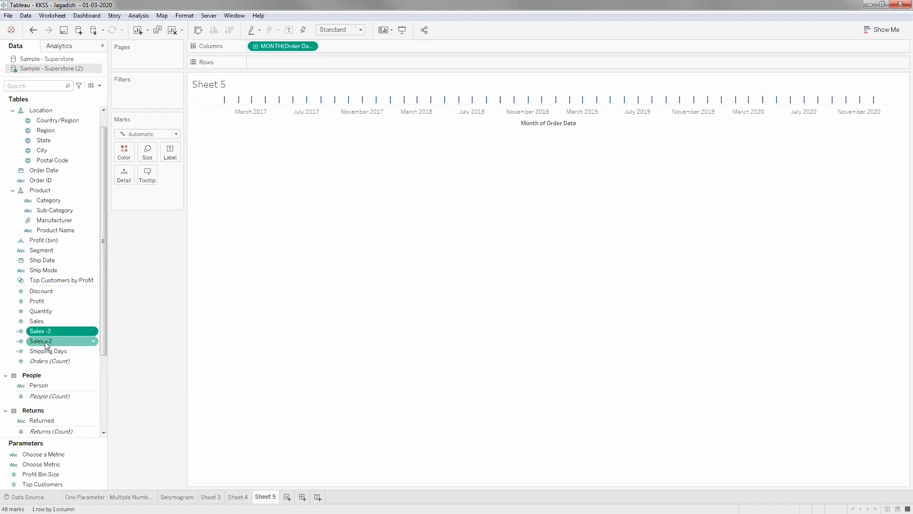
{"action": "left_click", "coordinate": [46, 341]}
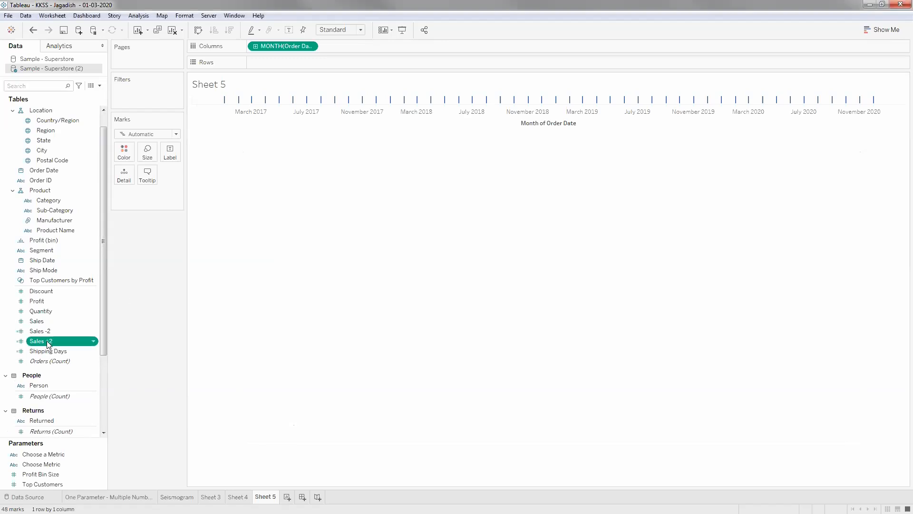
{"action": "mouse_move", "coordinate": [250, 84]}
{"action": "left_mouse_down"}
{"action": "mouse_move", "coordinate": [263, 60]}
{"action": "mouse_move", "coordinate": [248, 194]}
{"action": "left_mouse_up"}
{"action": "left_click", "coordinate": [39, 334]}
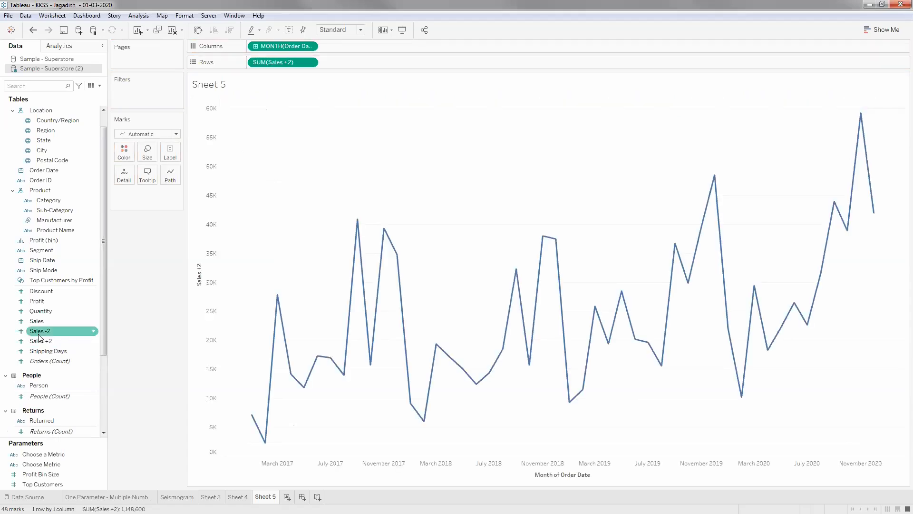
{"action": "left_click_drag", "start_coordinate": [39, 337], "coordinate": [213, 257]}
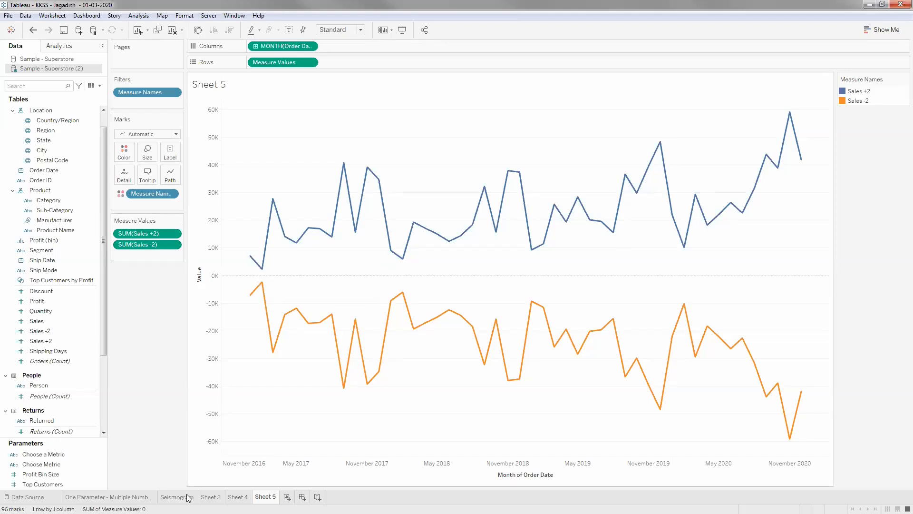
Step: Compare the monthly sales bars on Sheet 4 with the Sales +2 and Sales -2 lines on Sheet 5
{"action": "left_click", "coordinate": [238, 496]}
{"action": "mouse_move", "coordinate": [264, 442]}
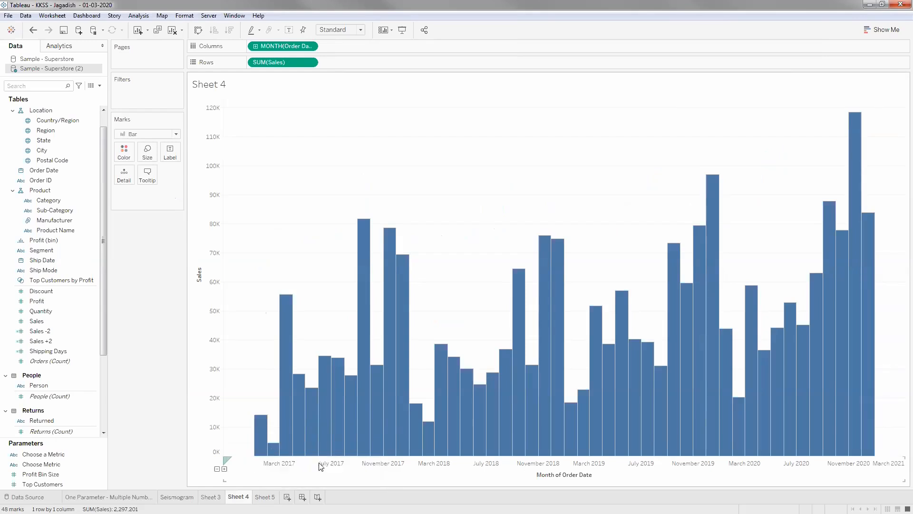
{"action": "mouse_move", "coordinate": [297, 387]}
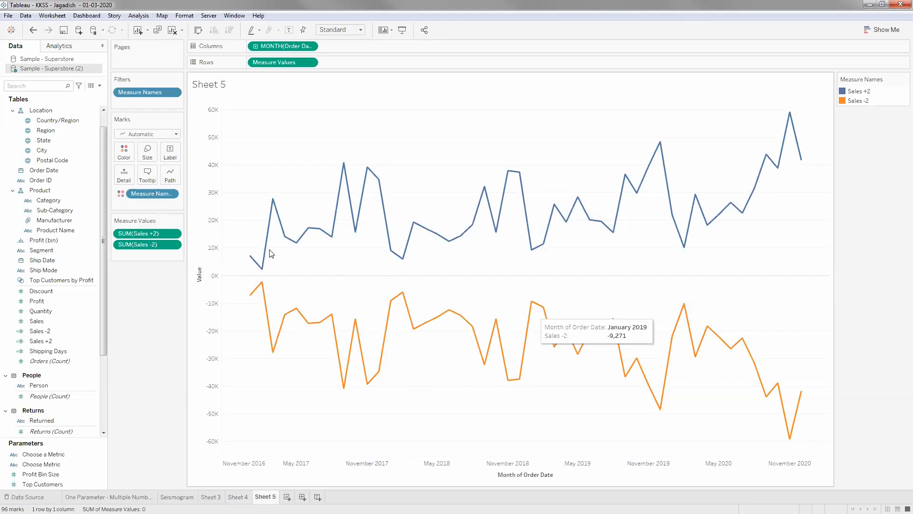
{"action": "mouse_move", "coordinate": [250, 259]}
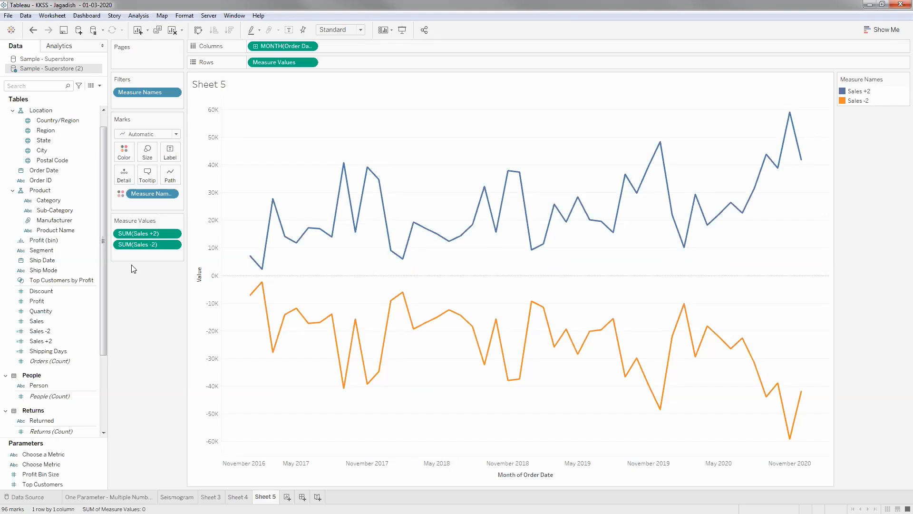
{"action": "left_click", "coordinate": [58, 341]}
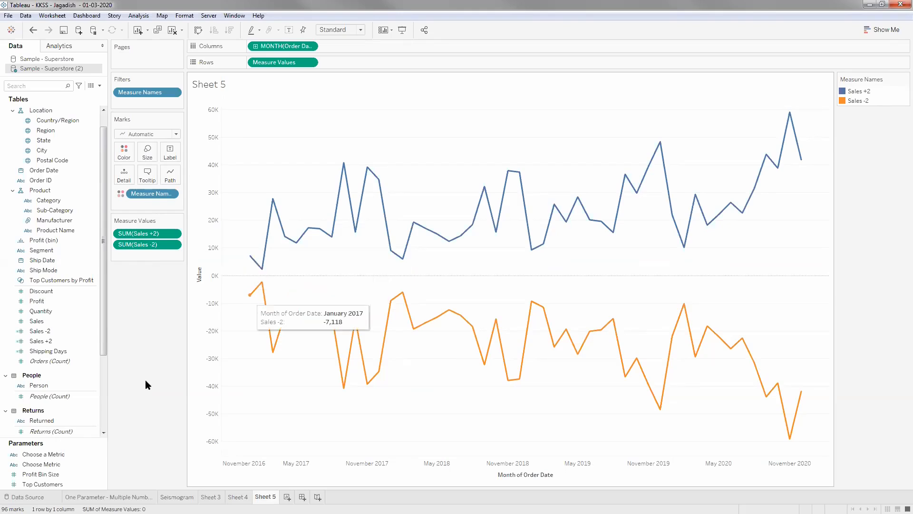
{"action": "left_click", "coordinate": [79, 330]}
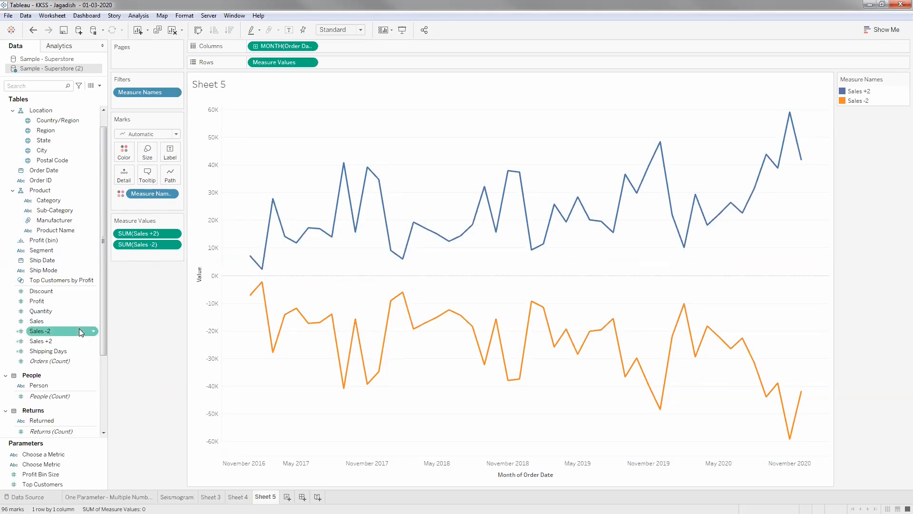
{"action": "left_click", "coordinate": [56, 342]}
Step: Try Measure Values as the Path field of the sales lines and take it off the Marks card again
{"action": "scroll", "coordinate": [61, 404], "scroll_direction": "down", "scroll_amount": 3}
{"action": "left_click", "coordinate": [61, 426]}
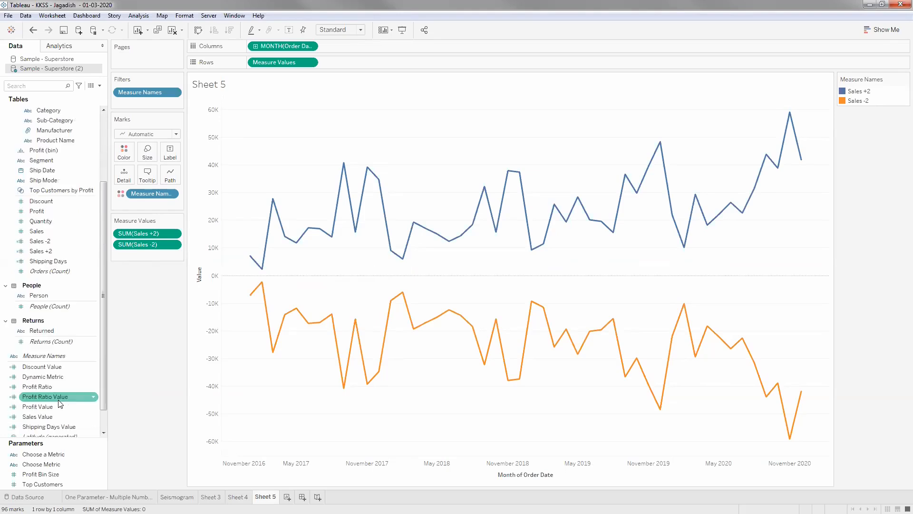
{"action": "scroll", "coordinate": [62, 428], "scroll_direction": "down", "scroll_amount": 1}
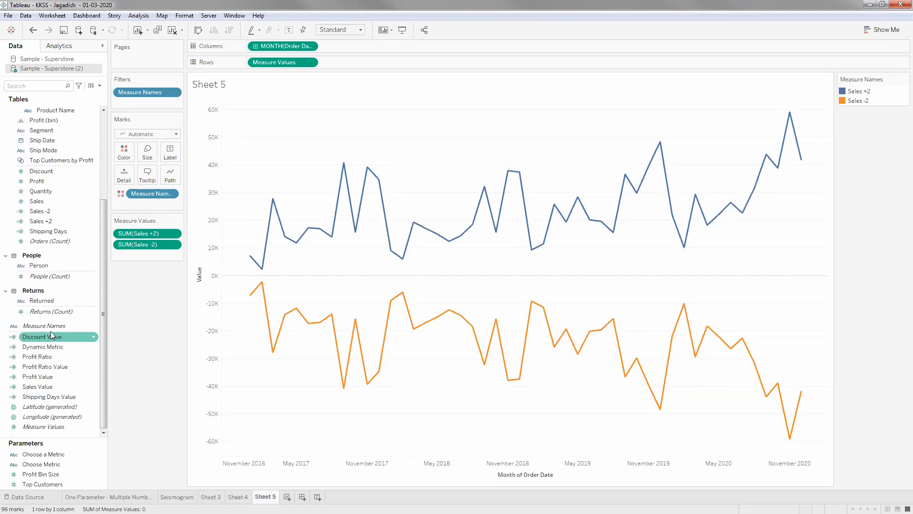
{"action": "left_click", "coordinate": [62, 426]}
{"action": "left_click_drag", "start_coordinate": [145, 260], "coordinate": [182, 193]}
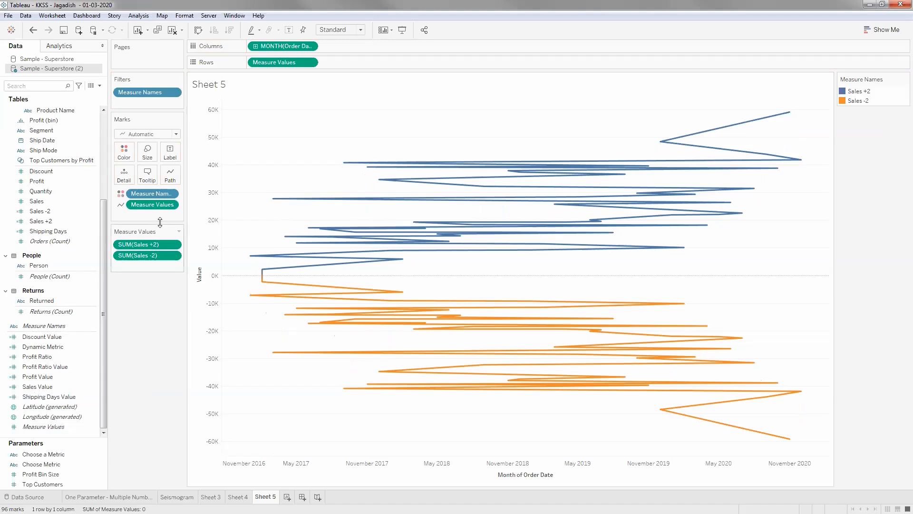
{"action": "mouse_move", "coordinate": [287, 275]}
{"action": "left_click_drag", "start_coordinate": [186, 201], "coordinate": [202, 202]}
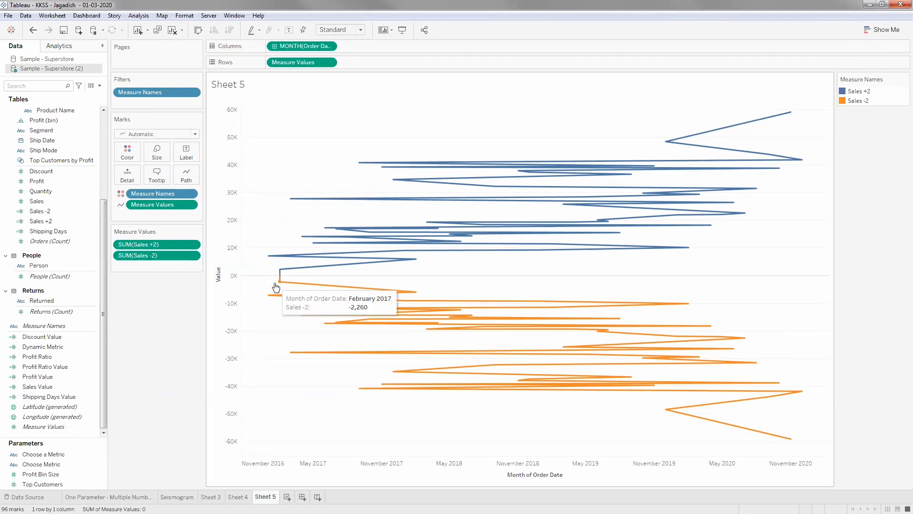
{"action": "left_click", "coordinate": [186, 175]}
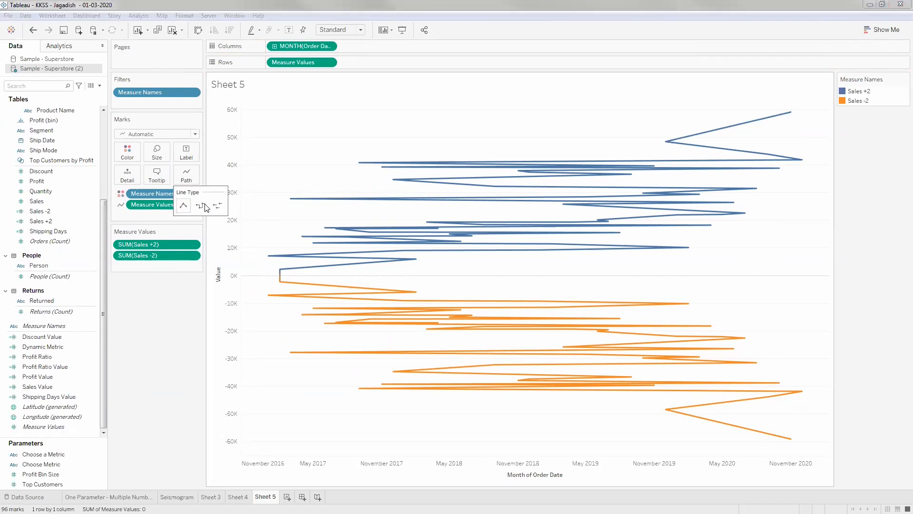
{"action": "left_click", "coordinate": [186, 313]}
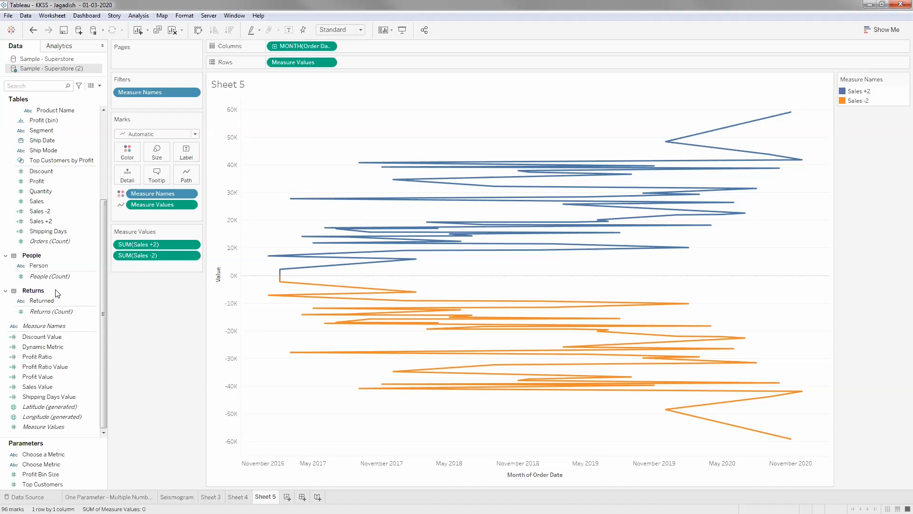
{"action": "left_click_drag", "start_coordinate": [162, 205], "coordinate": [150, 264]}
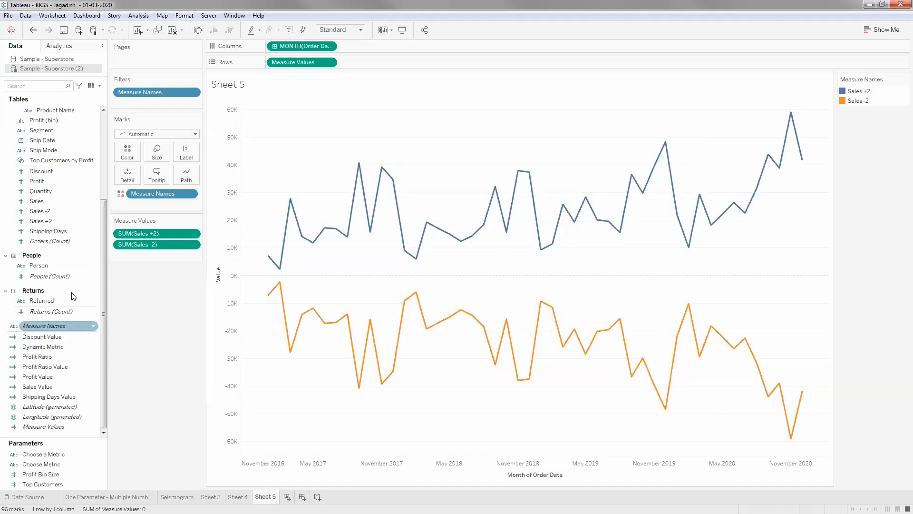
Step: Assign Measure Names to Path for the Sales +2 and Sales -2 lines and examine how the points connect
{"action": "left_click_drag", "start_coordinate": [175, 204], "coordinate": [192, 183]}
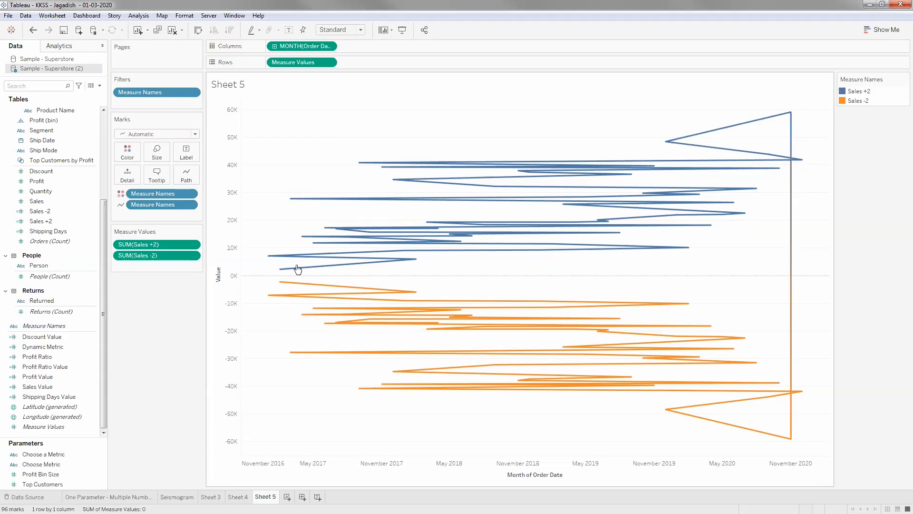
{"action": "left_click", "coordinate": [193, 181]}
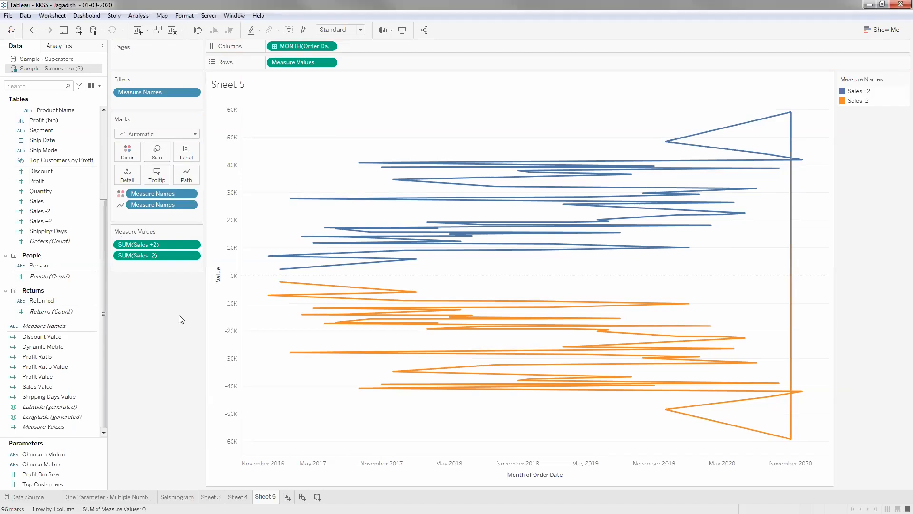
{"action": "mouse_move", "coordinate": [302, 284]}
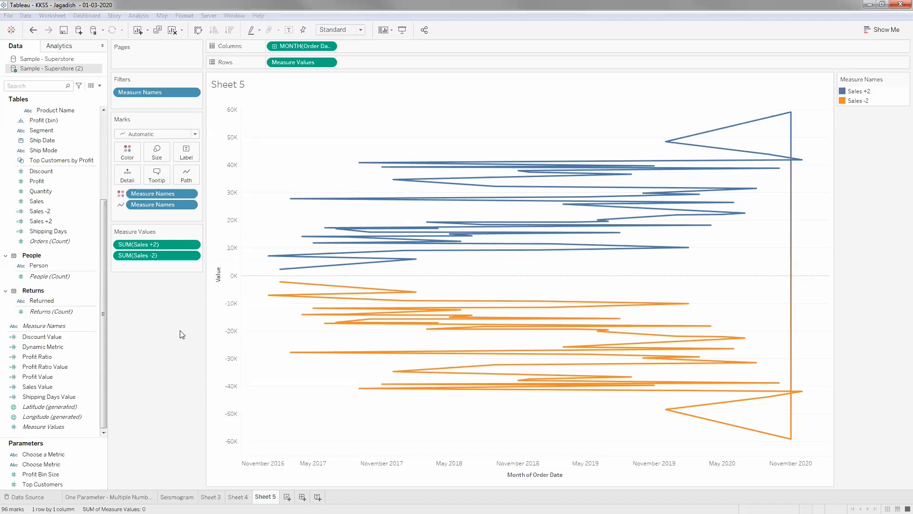
{"action": "left_click", "coordinate": [466, 235]}
{"action": "mouse_move", "coordinate": [284, 272]}
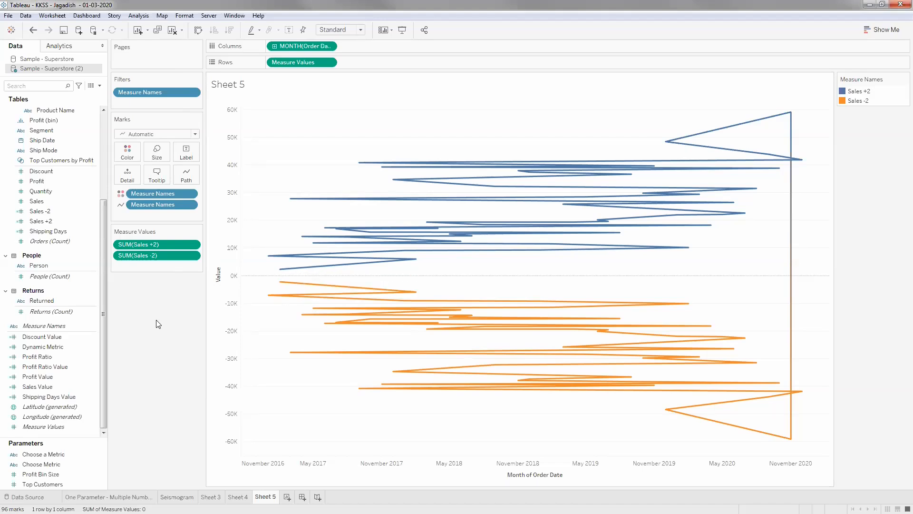
{"action": "scroll", "coordinate": [52, 200], "scroll_direction": "up", "scroll_amount": 4}
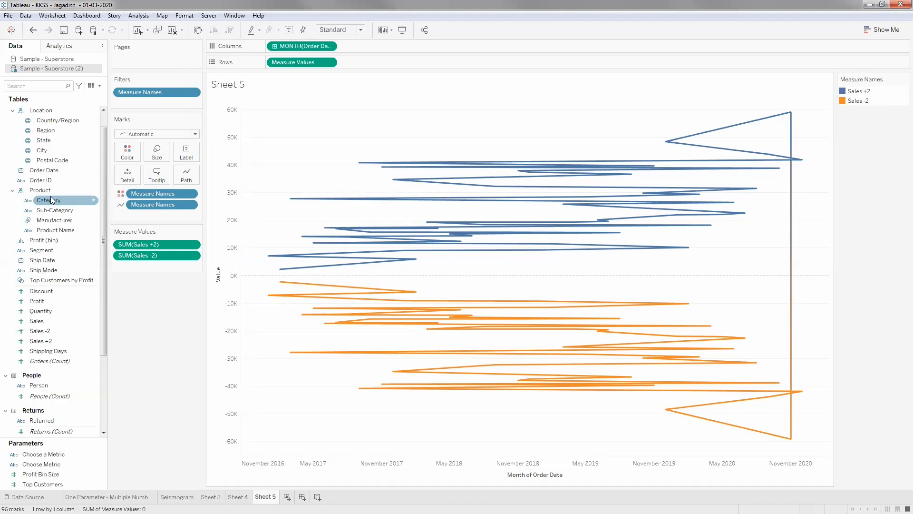
{"action": "scroll", "coordinate": [52, 188], "scroll_direction": "up", "scroll_amount": 1}
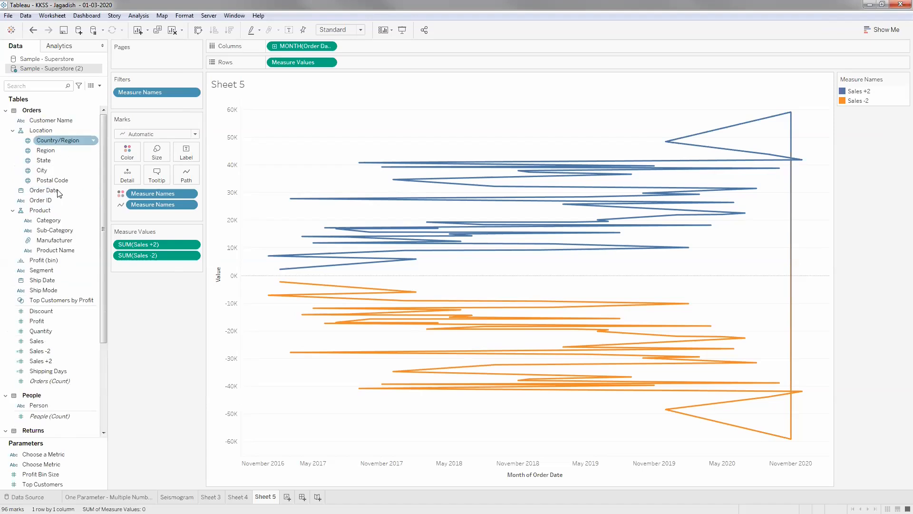
{"action": "left_click_drag", "start_coordinate": [48, 190], "coordinate": [98, 257]}
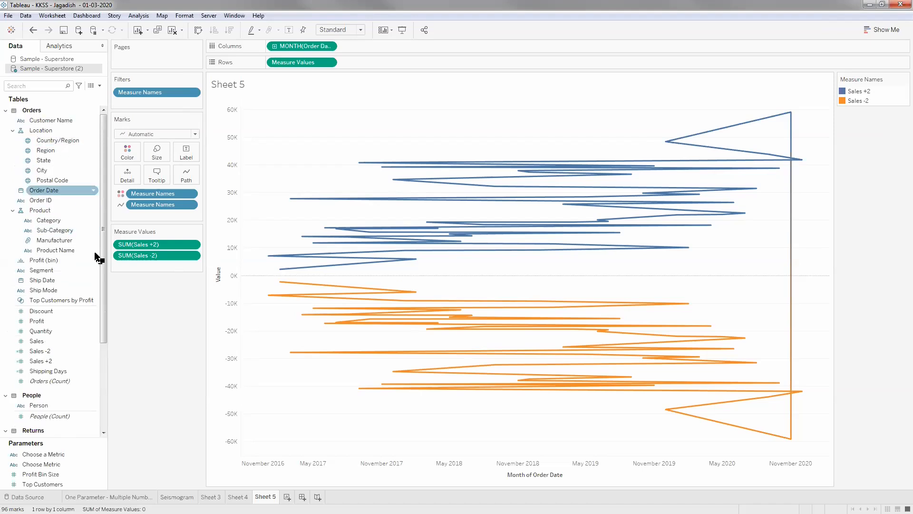
{"action": "left_click_drag", "start_coordinate": [136, 353], "coordinate": [127, 175]}
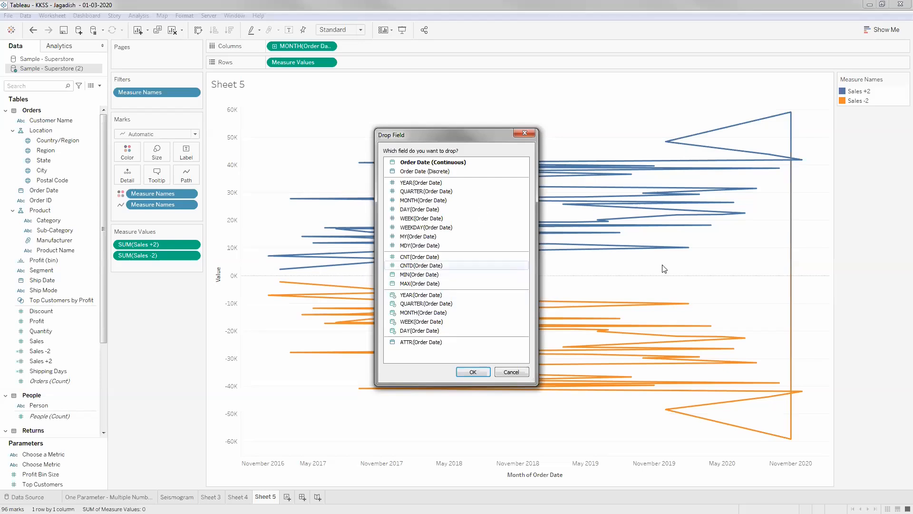
{"action": "key", "text": "Escape"}
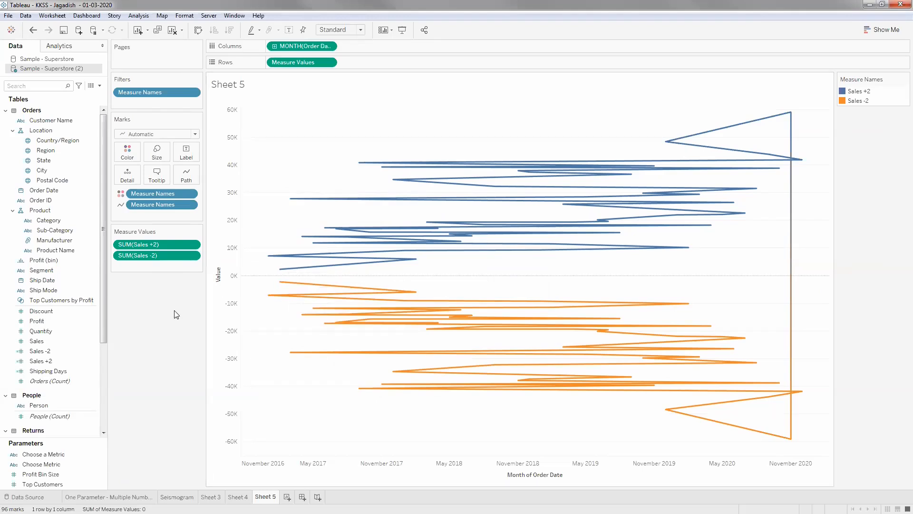
{"action": "right_click", "coordinate": [49, 193]}
{"action": "key", "text": "Escape"}
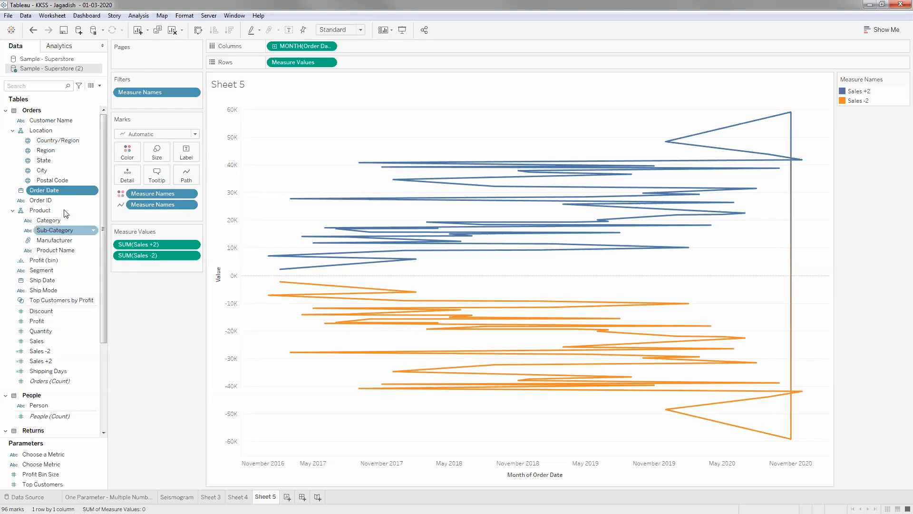
Step: Add Order Date to Detail as MY(Order Date) and remove Measure Names from the lines' Color
{"action": "left_click_drag", "start_coordinate": [48, 191], "coordinate": [127, 177]}
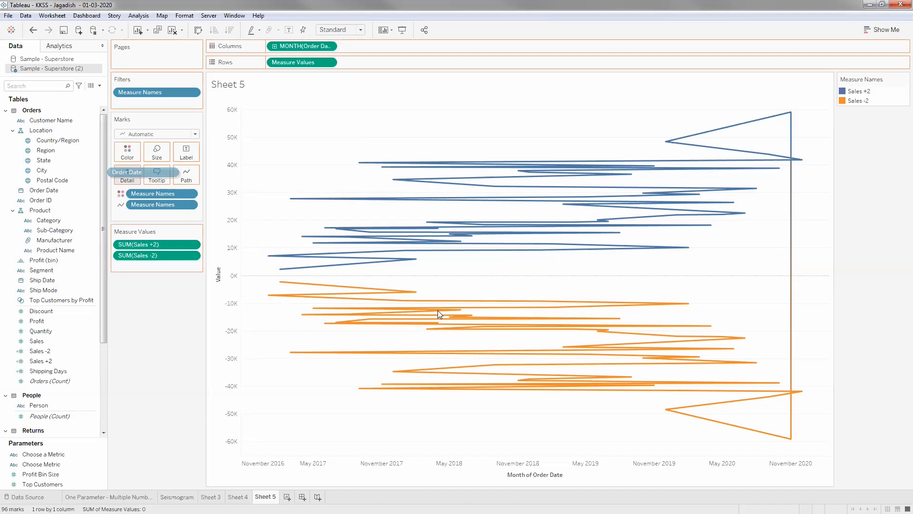
{"action": "left_click", "coordinate": [419, 236]}
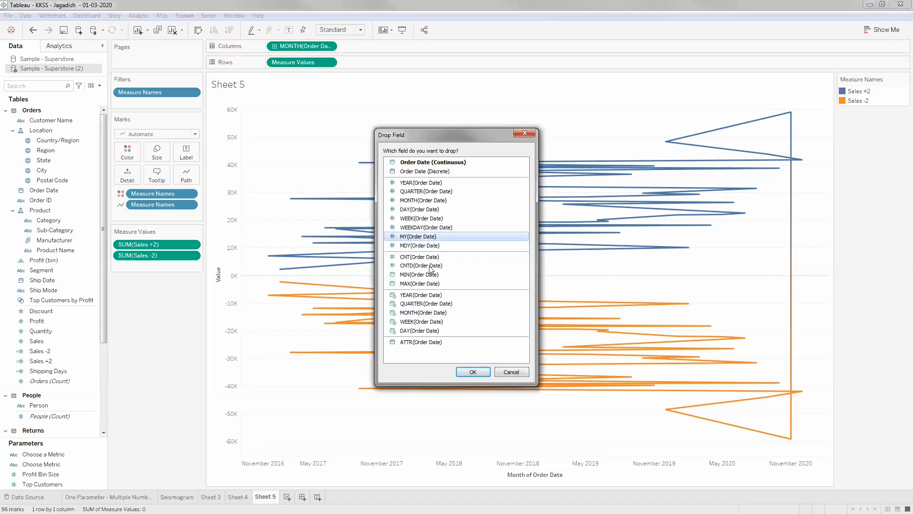
{"action": "left_click", "coordinate": [481, 373]}
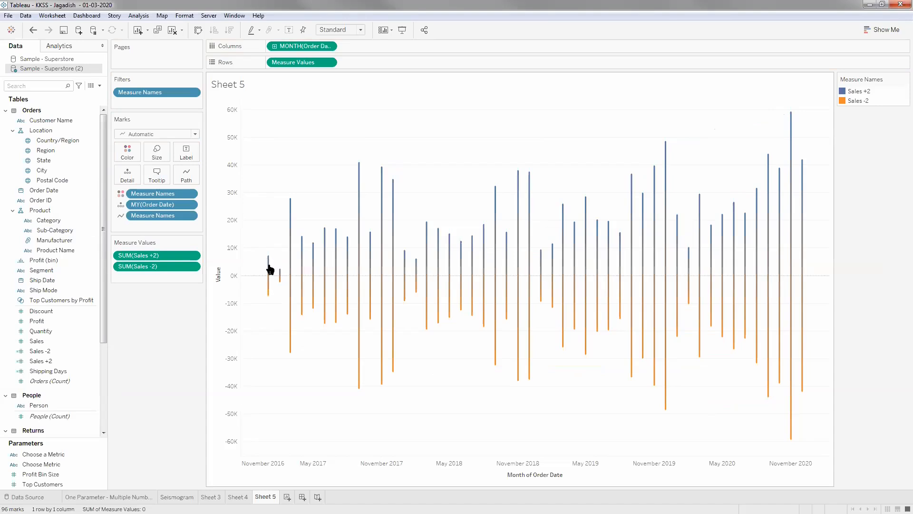
{"action": "mouse_move", "coordinate": [269, 259]}
{"action": "left_click_drag", "start_coordinate": [169, 196], "coordinate": [161, 365]}
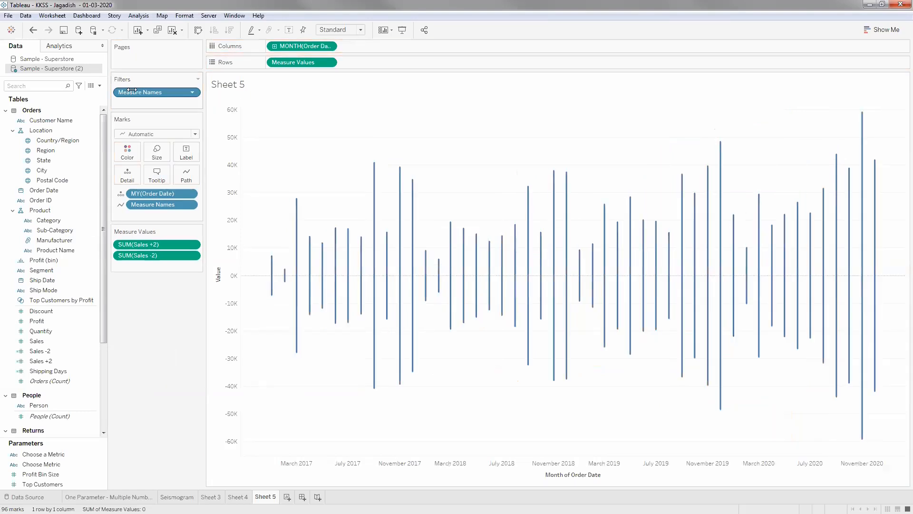
Step: Start a new calculated field in Sample - Superstore (2) and name it Min or Max
{"action": "left_click", "coordinate": [99, 86]}
{"action": "left_click", "coordinate": [53, 95]}
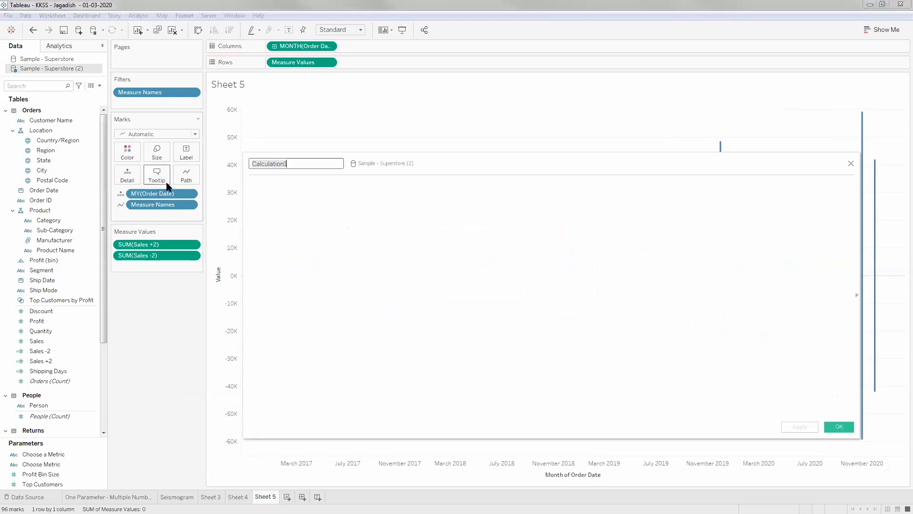
{"action": "left_click_drag", "start_coordinate": [461, 300], "coordinate": [326, 233]}
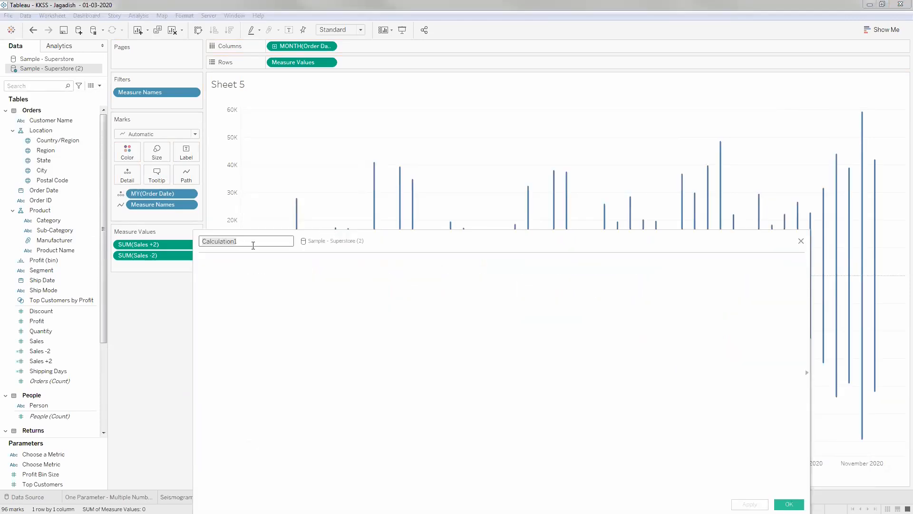
{"action": "key", "text": "BackSpace"}
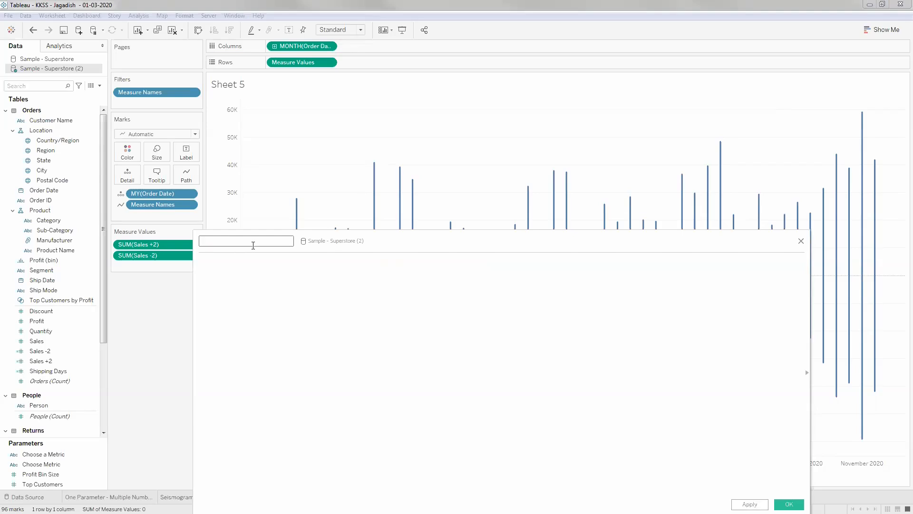
{"action": "type", "text": "Min or Max"}
Step: Enter the formula's first condition: If SUM([Sales]) = WINDOW_MAX(SUM([Sales])) then 'MAX'
{"action": "left_click", "coordinate": [257, 273]}
{"action": "type", "text": "If SUm("}
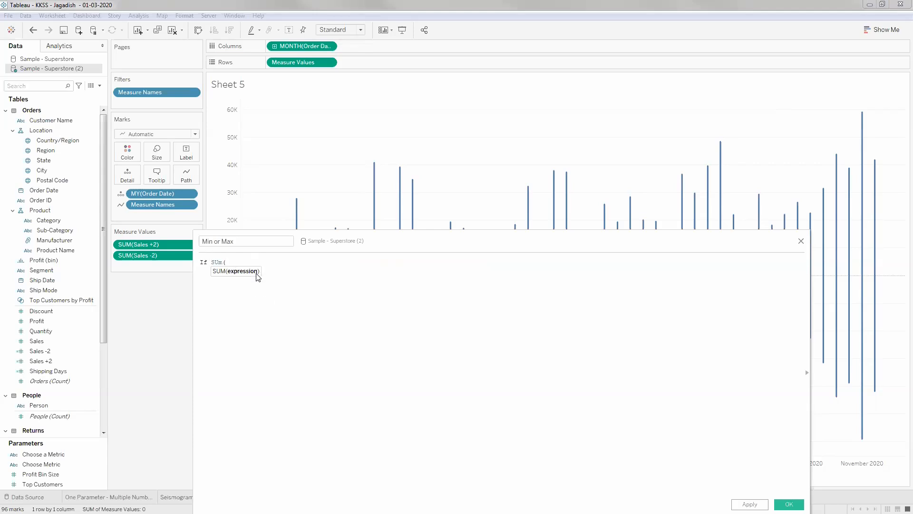
{"action": "type", "text": "[Sales]) = WIND"}
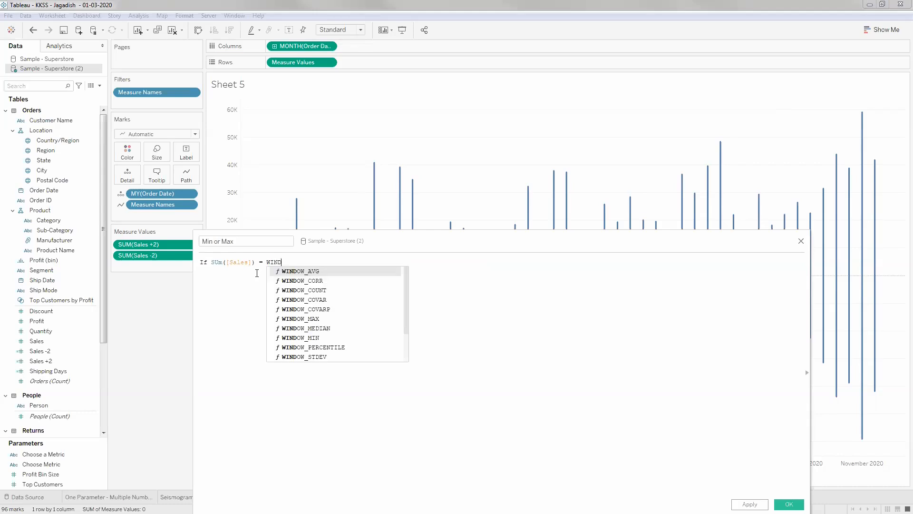
{"action": "type", "text": "OW_Ma"}
{"action": "key", "text": "Return"}
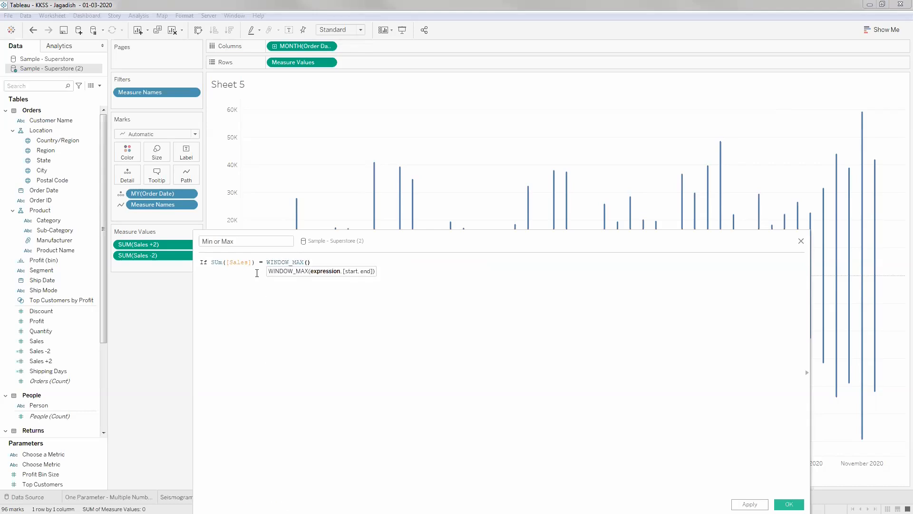
{"action": "type", "text": "SUm([Sales]"}
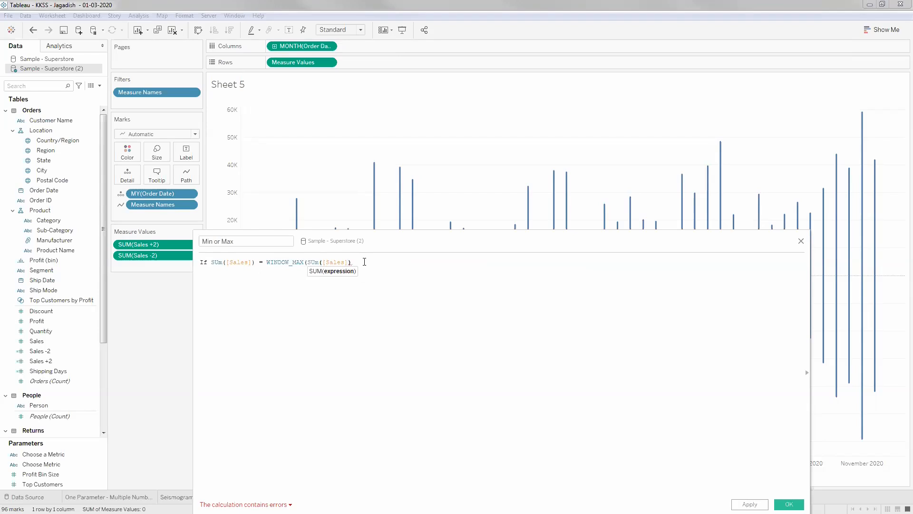
{"action": "type", "text": ")"}
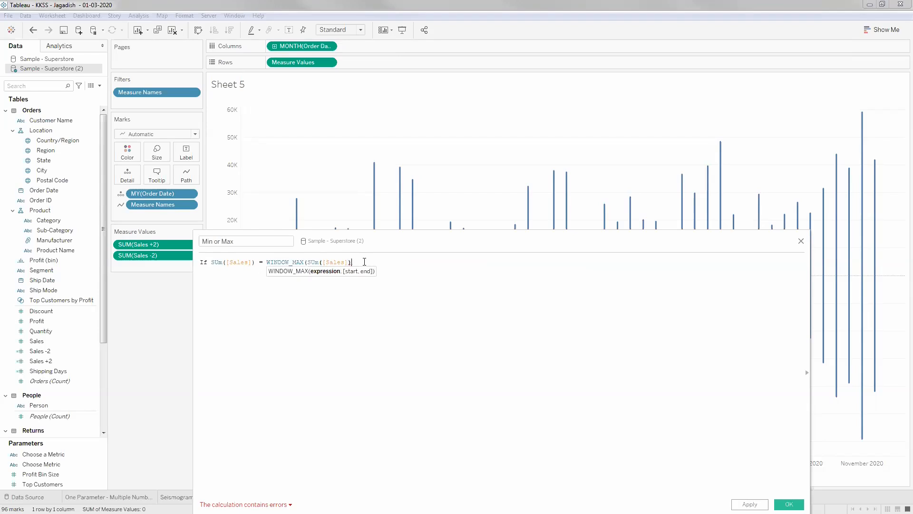
{"action": "type", "text": ")"}
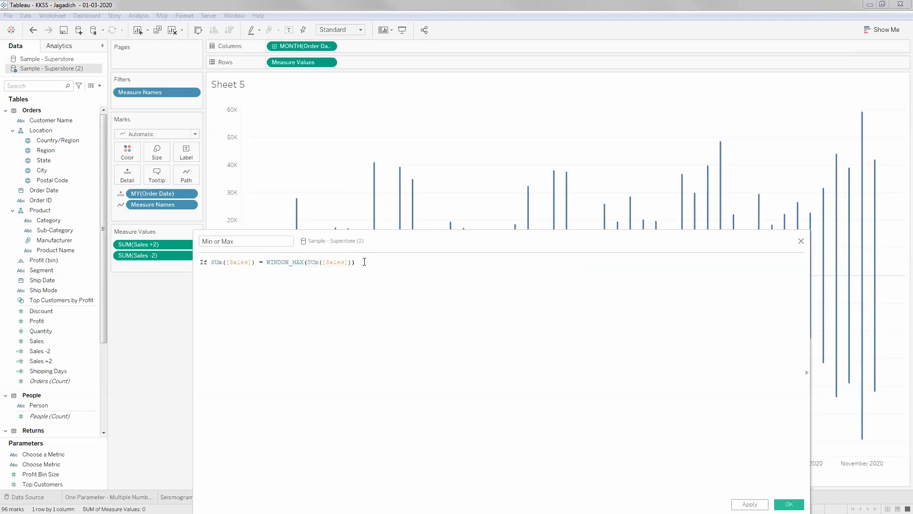
{"action": "type", "text": " then 'MAx'"}
{"action": "key", "text": "BackSpace"}
{"action": "key", "text": "BackSpace"}
{"action": "key", "text": "BackSpace"}
{"action": "type", "text": "AX'"}
Step: Add a second formula line starting with ELSEIF, followed by a copy of the WINDOW_MAX condition and its 'MAX' result
{"action": "key", "text": "ctrl+a"}
{"action": "left_click_drag", "start_coordinate": [209, 266], "coordinate": [212, 263]}
{"action": "key", "text": "shift+End"}
{"action": "key", "text": "ctrl+c"}
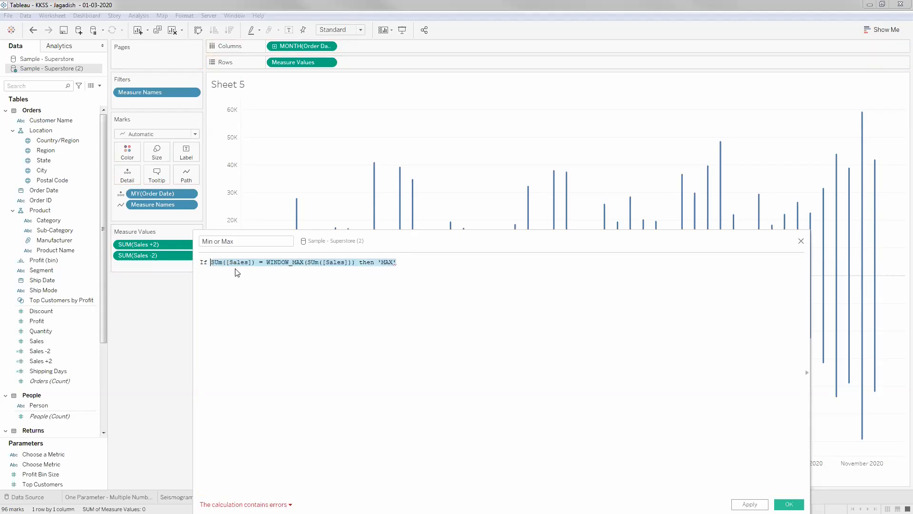
{"action": "left_click", "coordinate": [411, 260]}
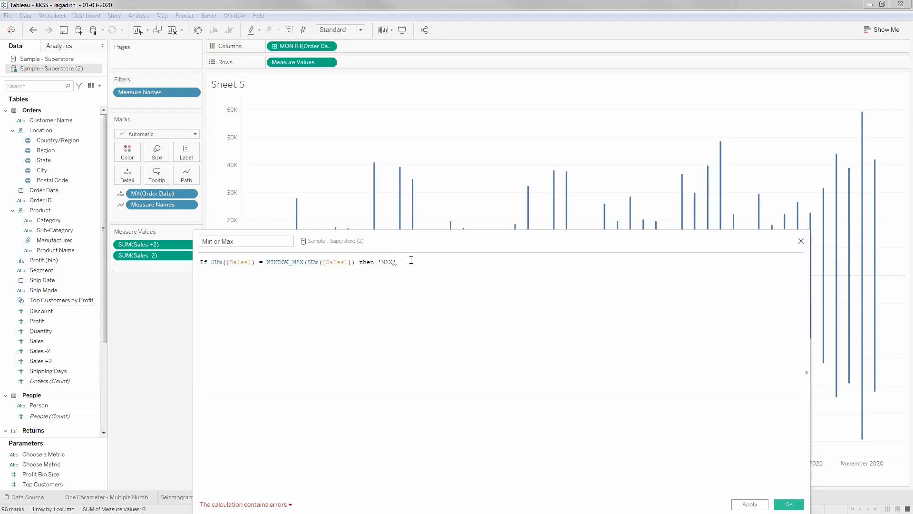
{"action": "key", "text": "Return"}
{"action": "type", "text": "else"}
{"action": "key", "text": "BackSpace"}
{"action": "key", "text": "Return"}
{"action": "type", "text": "IF"}
{"action": "key", "text": "ctrl+v"}
Step: Change the ELSEIF line to compare with WINDOW_MIN and return 'MIN'
{"action": "left_click", "coordinate": [319, 269]}
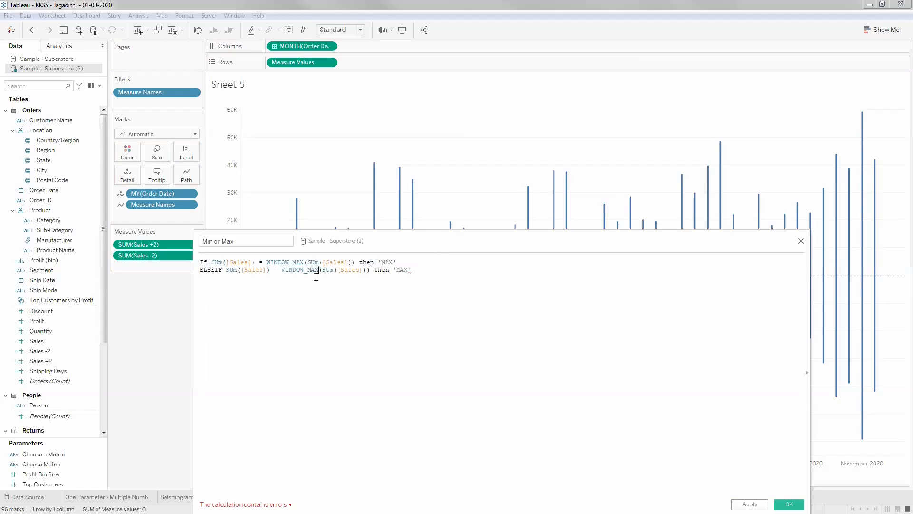
{"action": "key", "text": "BackSpace"}
{"action": "key", "text": "BackSpace"}
{"action": "key", "text": "BackSpace"}
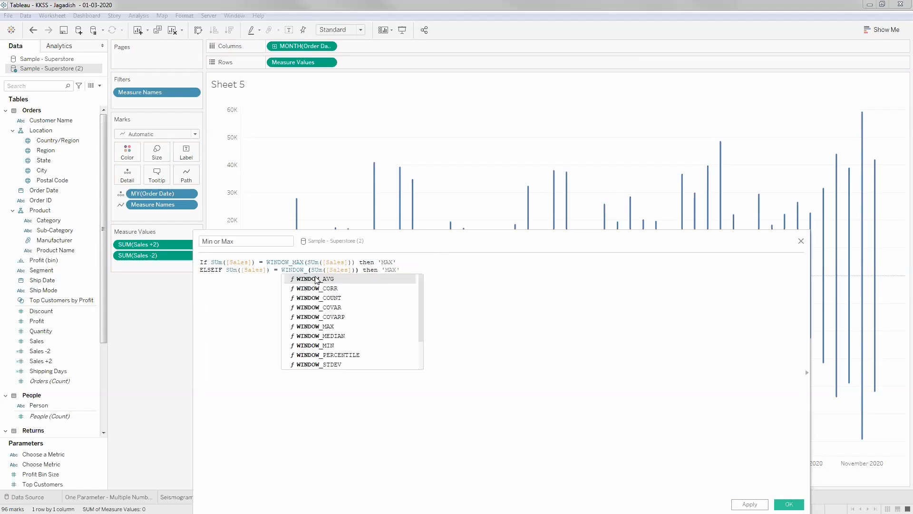
{"action": "type", "text": "MIN"}
{"action": "left_click", "coordinate": [410, 284]}
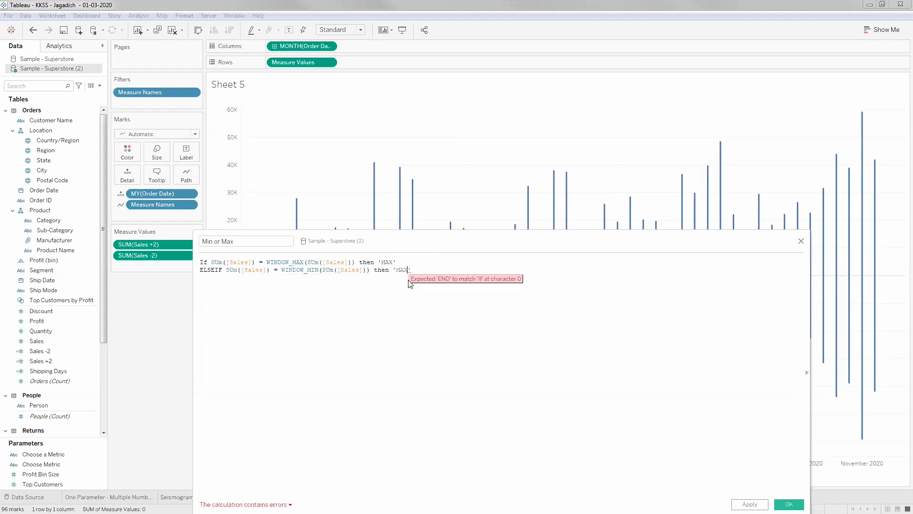
{"action": "key", "text": "BackSpace"}
{"action": "key", "text": "BackSpace"}
{"action": "type", "text": "IN"}
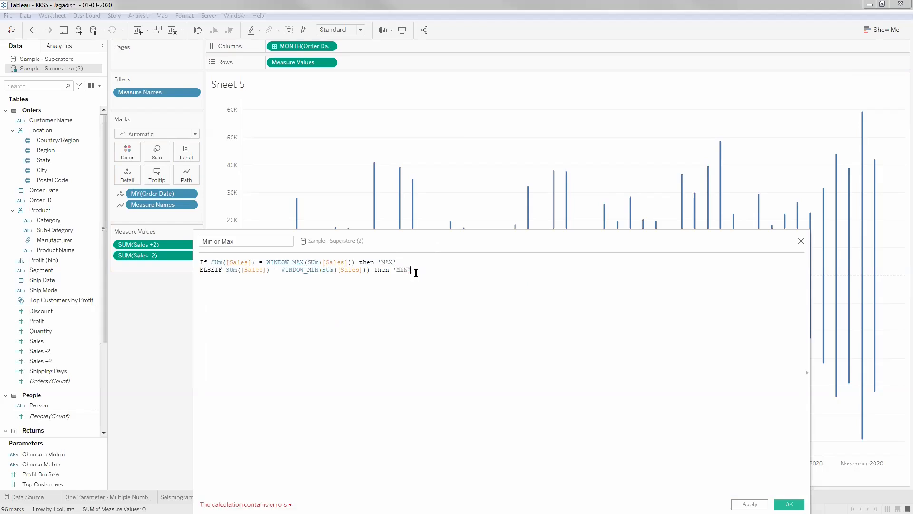
Step: Complete the Min or Max formula with else 'Other' and end
{"action": "key", "text": "End"}
{"action": "key", "text": "Return"}
{"action": "type", "text": "else 'Other'"}
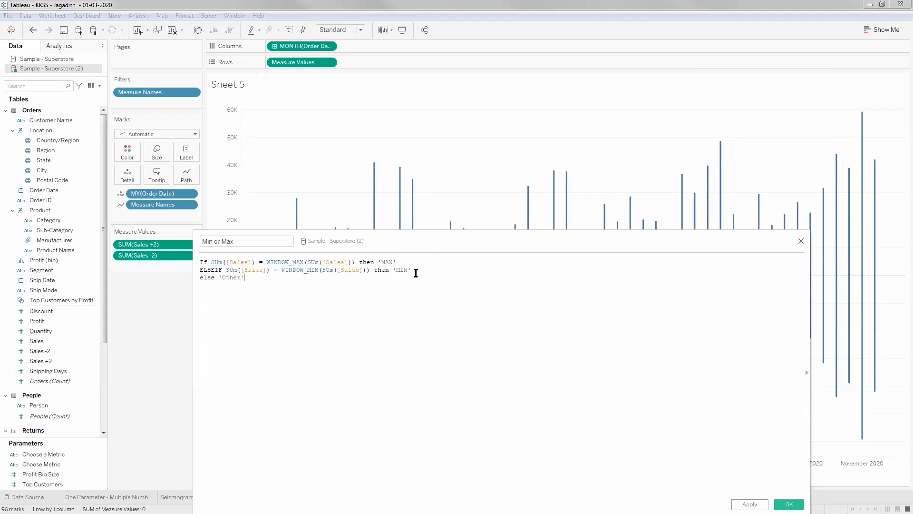
{"action": "key", "text": "Return"}
{"action": "type", "text": "end"}
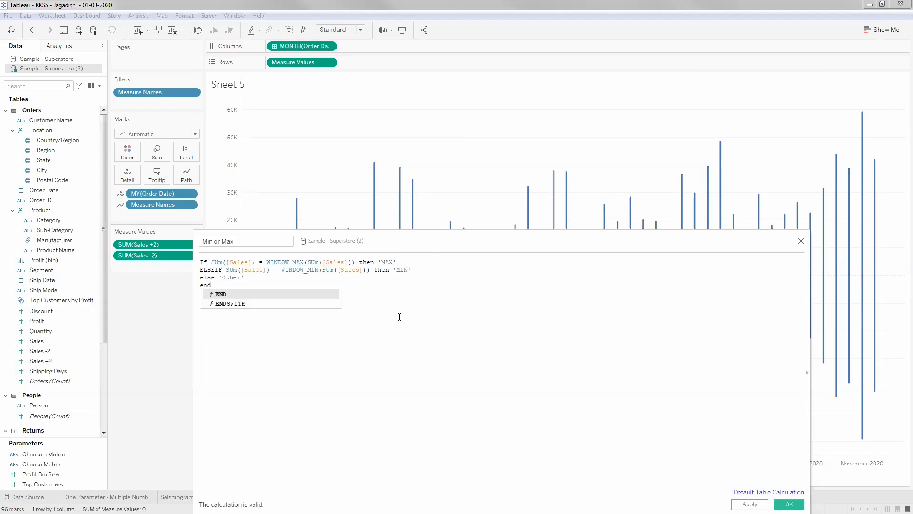
{"action": "left_click_drag", "start_coordinate": [426, 245], "coordinate": [425, 160]}
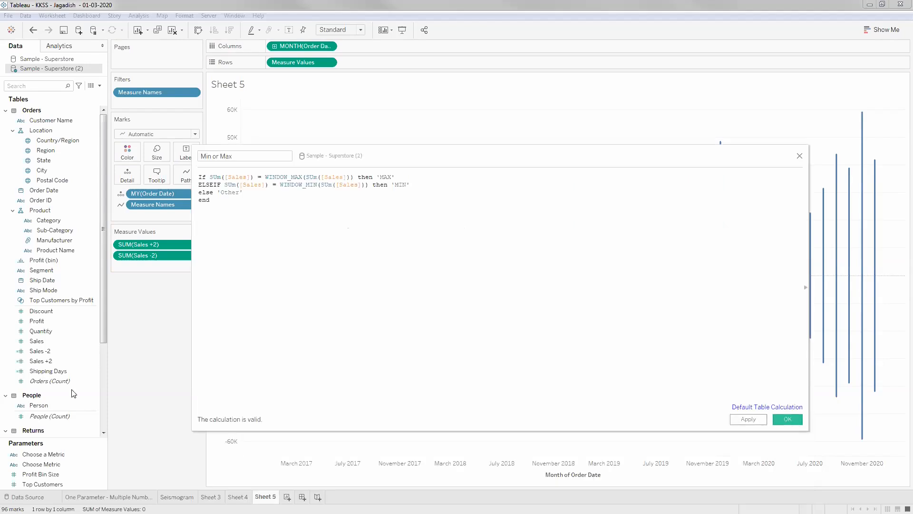
Step: Color the lines by Min or Max, computed along the specific dimensions Month of Order Date and Month, Year of Order Date
{"action": "left_click_drag", "start_coordinate": [44, 428], "coordinate": [129, 156]}
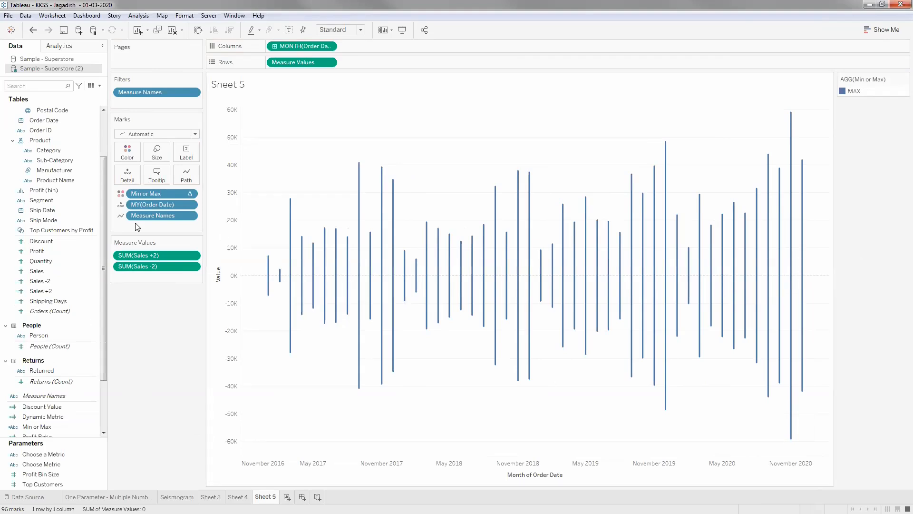
{"action": "right_click", "coordinate": [178, 194]}
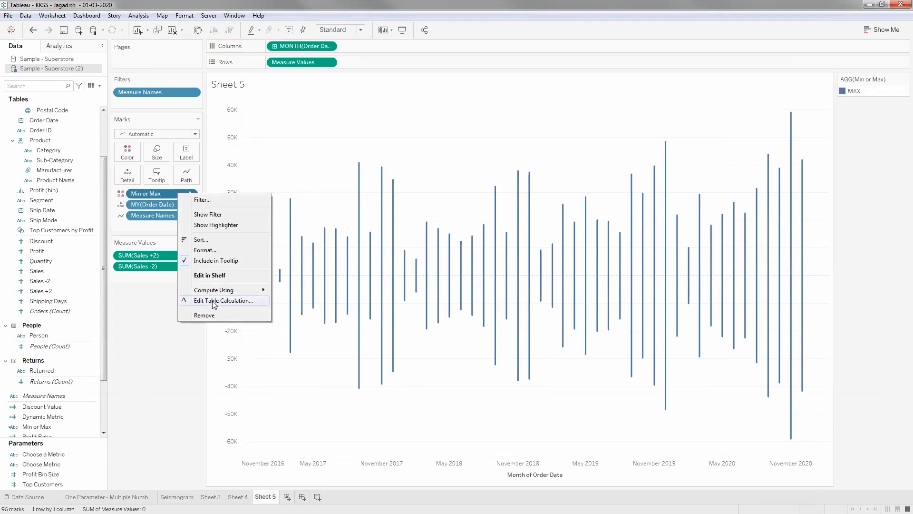
{"action": "left_click", "coordinate": [378, 265]}
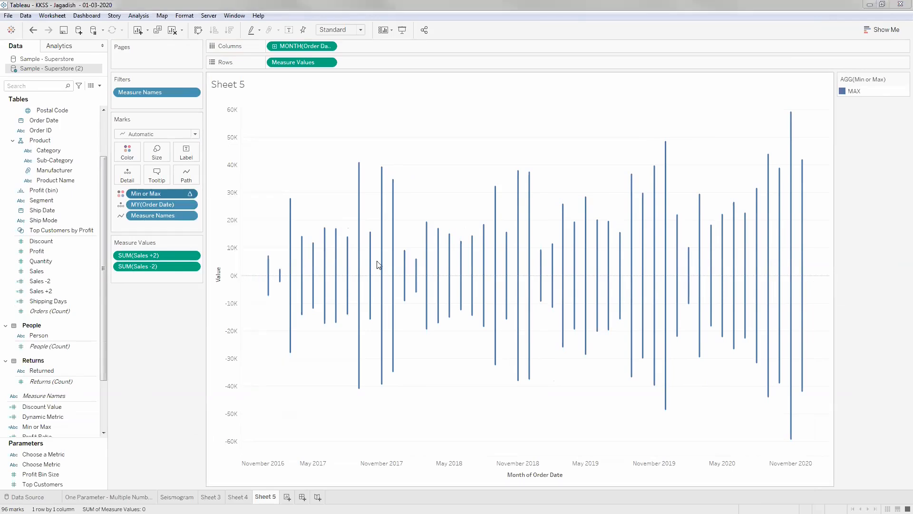
{"action": "left_click", "coordinate": [489, 191]}
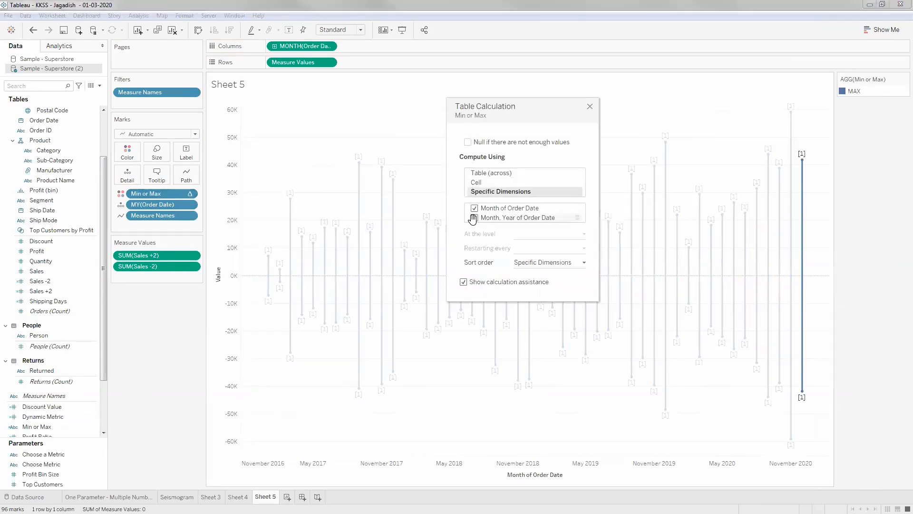
{"action": "left_click", "coordinate": [475, 218]}
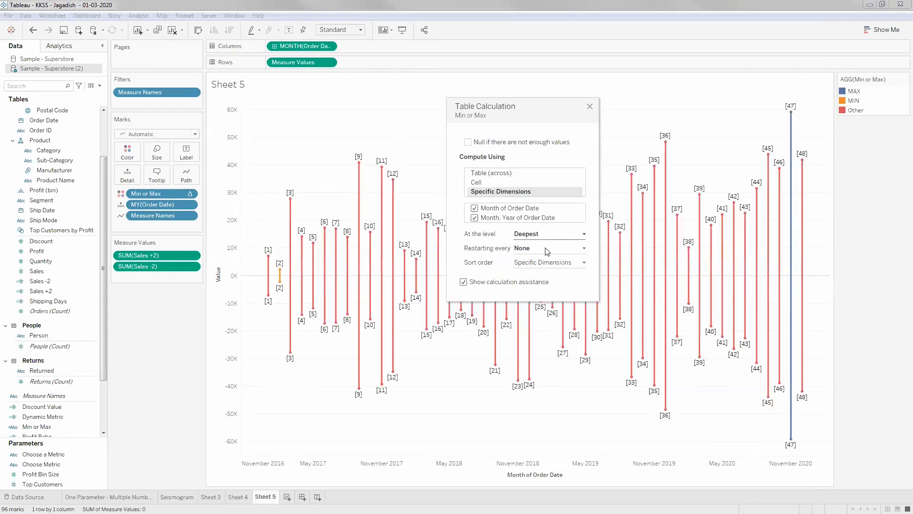
{"action": "left_click", "coordinate": [590, 107]}
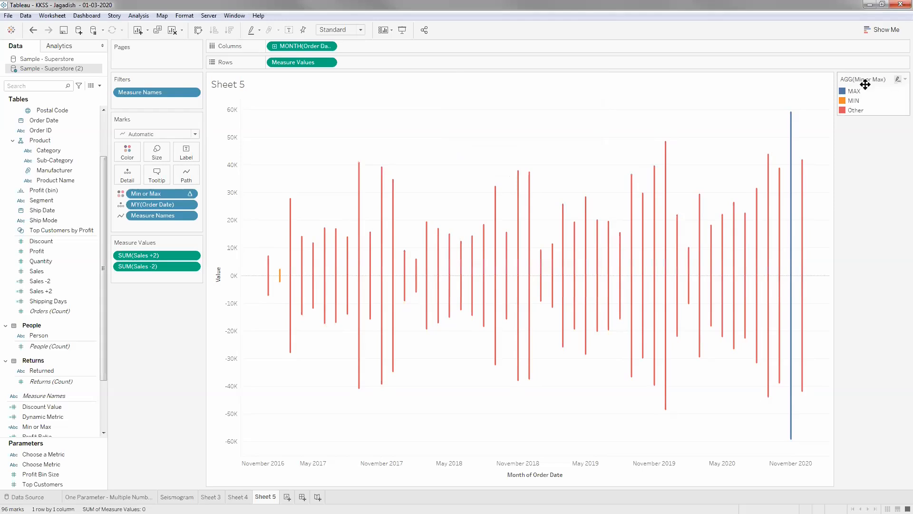
Step: Recolor the Min or Max legend with teal for MAX and gray for Other, keeping MIN orange
{"action": "left_click", "coordinate": [905, 79]}
{"action": "left_click", "coordinate": [881, 89]}
{"action": "left_click", "coordinate": [343, 181]}
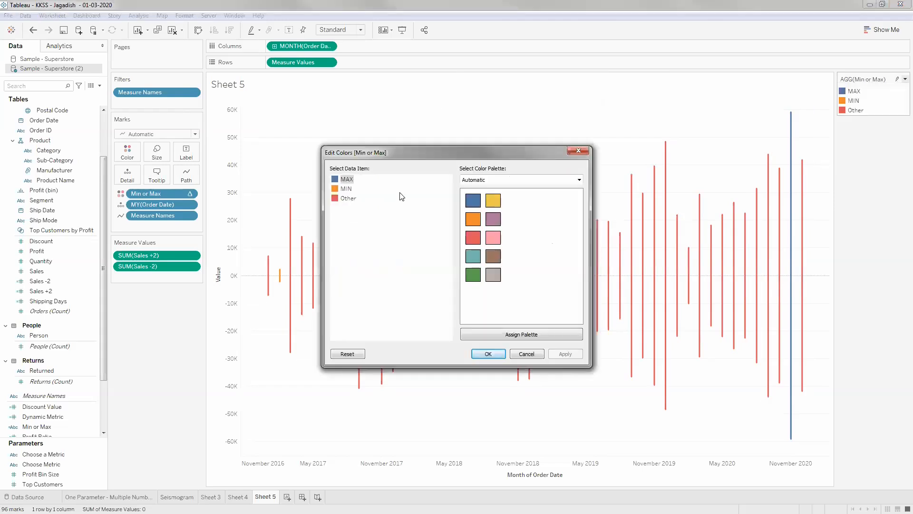
{"action": "left_click", "coordinate": [347, 190]}
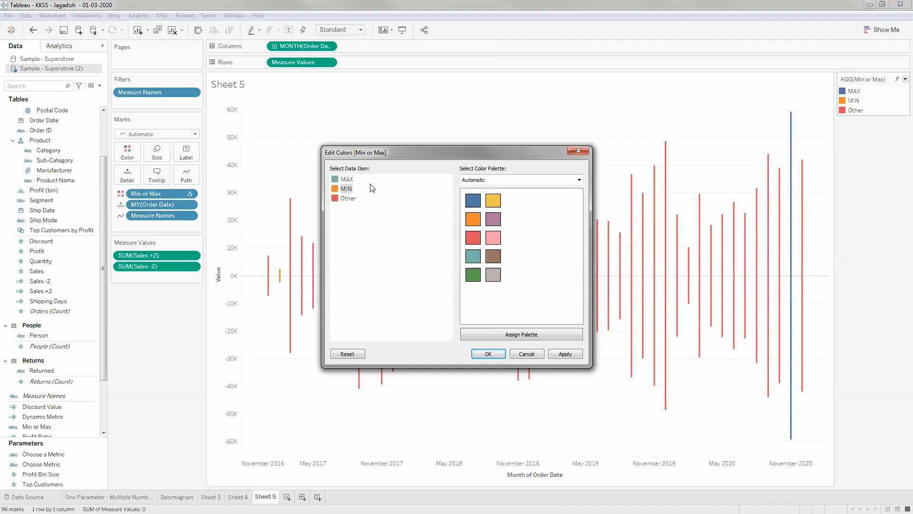
{"action": "left_click", "coordinate": [347, 198]}
{"action": "left_click", "coordinate": [493, 275]}
{"action": "left_click", "coordinate": [489, 354]}
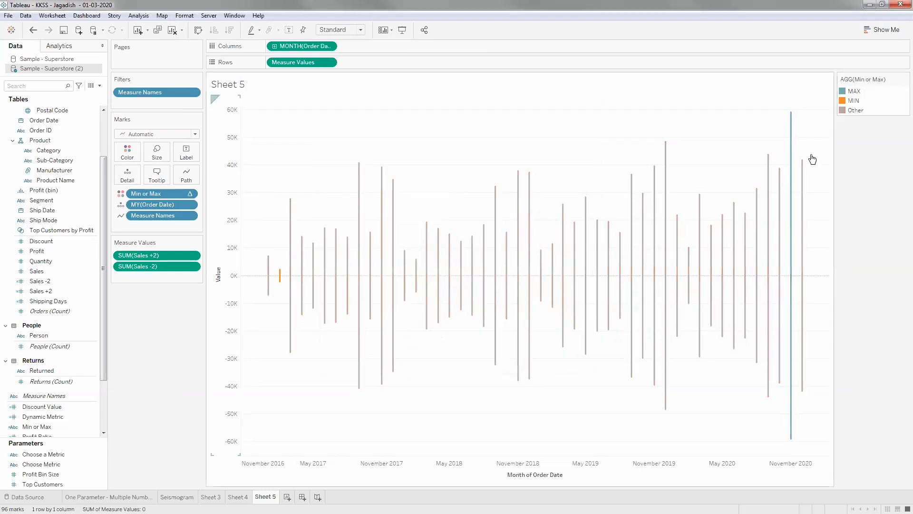
Step: Thicken the chart's line marks by raising their size to the midpoint of the size range
{"action": "mouse_move", "coordinate": [792, 125]}
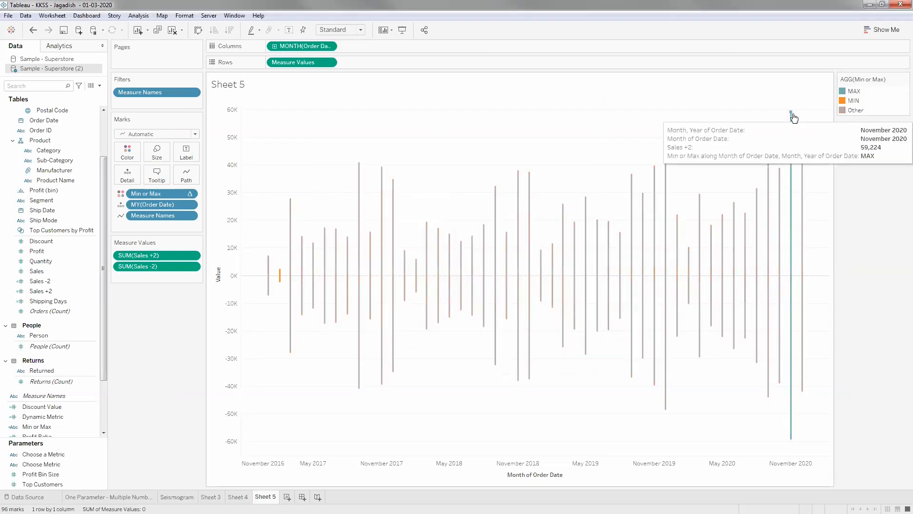
{"action": "mouse_move", "coordinate": [792, 429]}
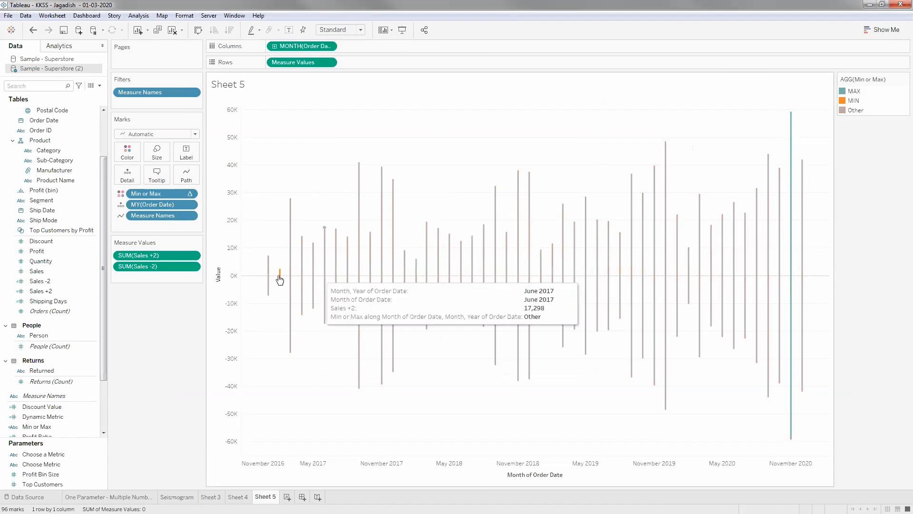
{"action": "mouse_move", "coordinate": [280, 280]}
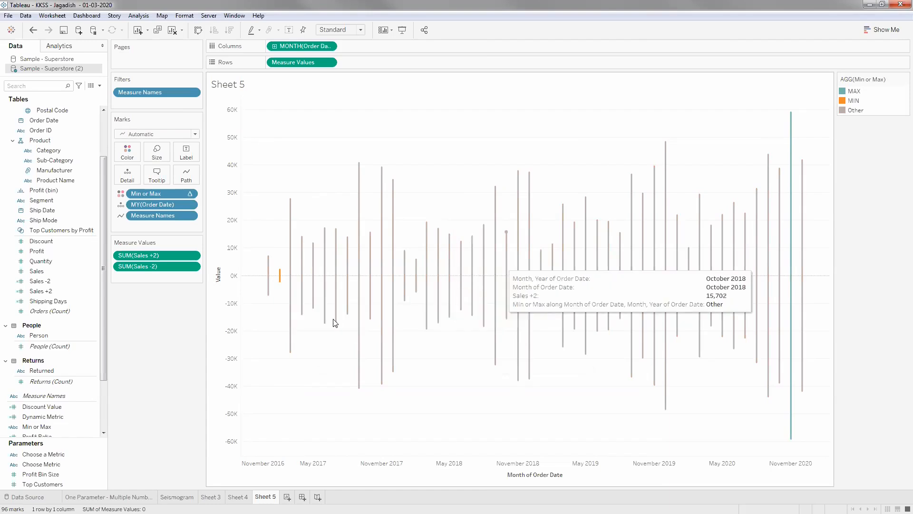
{"action": "left_click", "coordinate": [159, 159]}
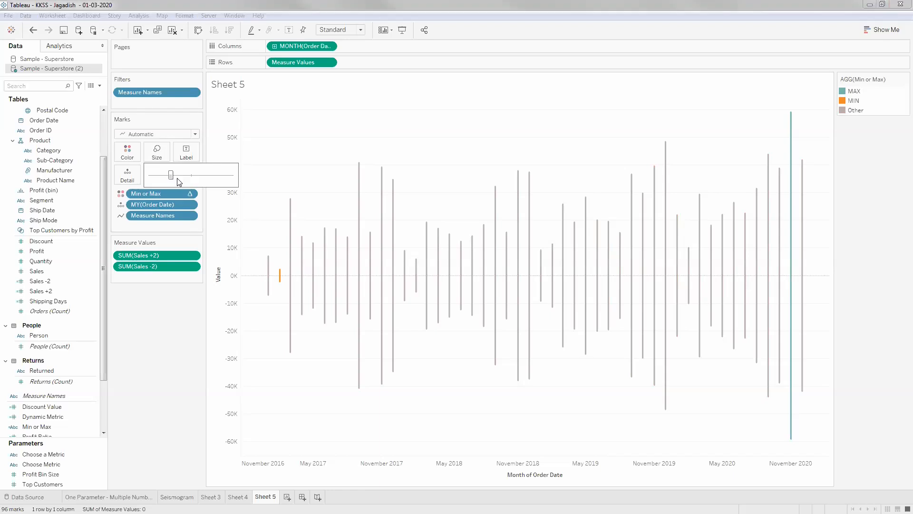
{"action": "left_click", "coordinate": [191, 175]}
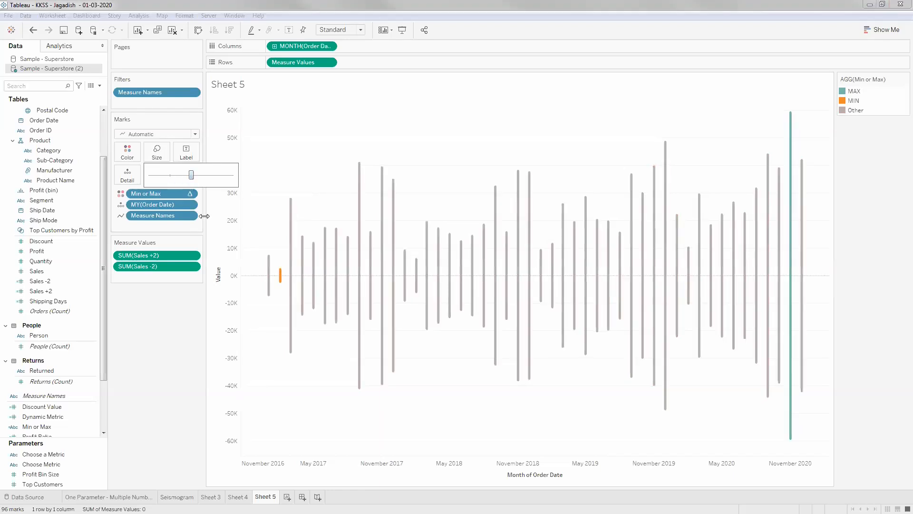
{"action": "left_click", "coordinate": [157, 383]}
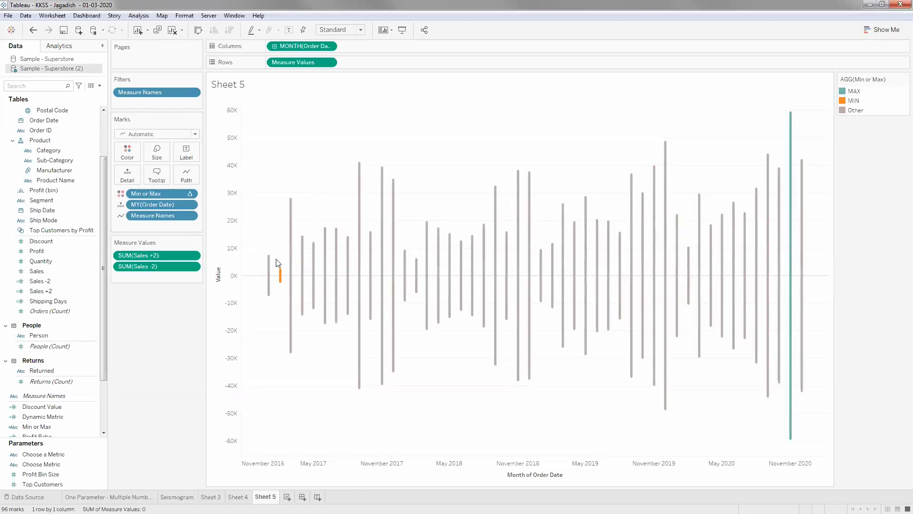